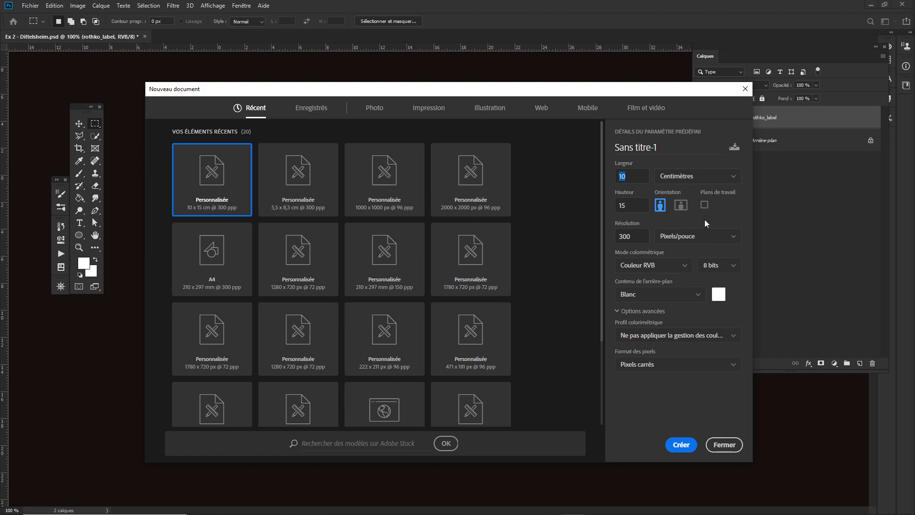
# - Create a new document 5,5 cm wide and 8.3 cm high at 300 pixels/inch
pyautogui.click(634, 177)
pyautogui.moveTo(630, 176); pyautogui.dragTo(603, 177)
pyautogui.write('5,')
pyautogui.write('5')
pyautogui.doubleClick(626, 206)
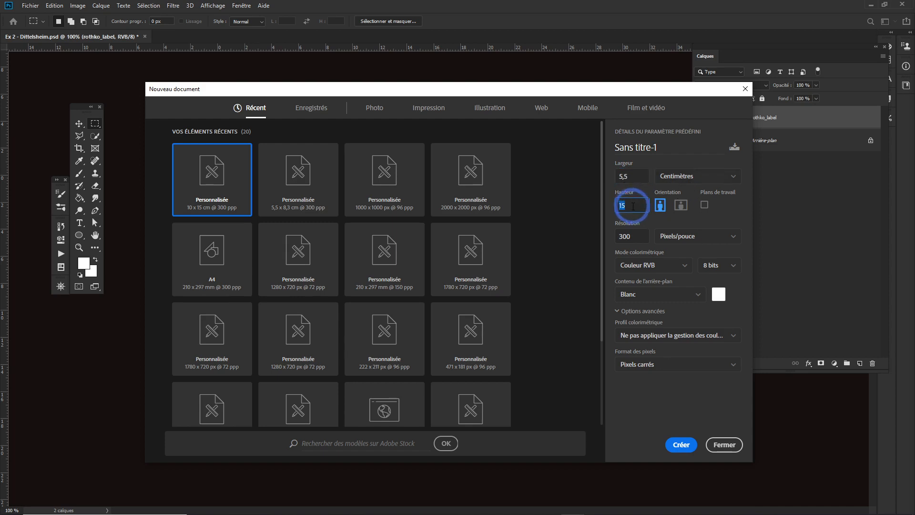
pyautogui.write('8.3')
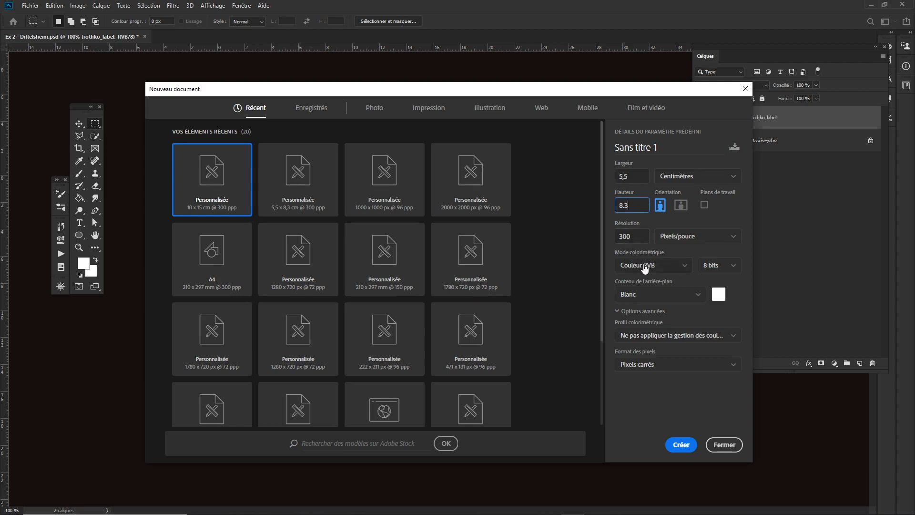
pyautogui.click(610, 264)
pyautogui.click(680, 445)
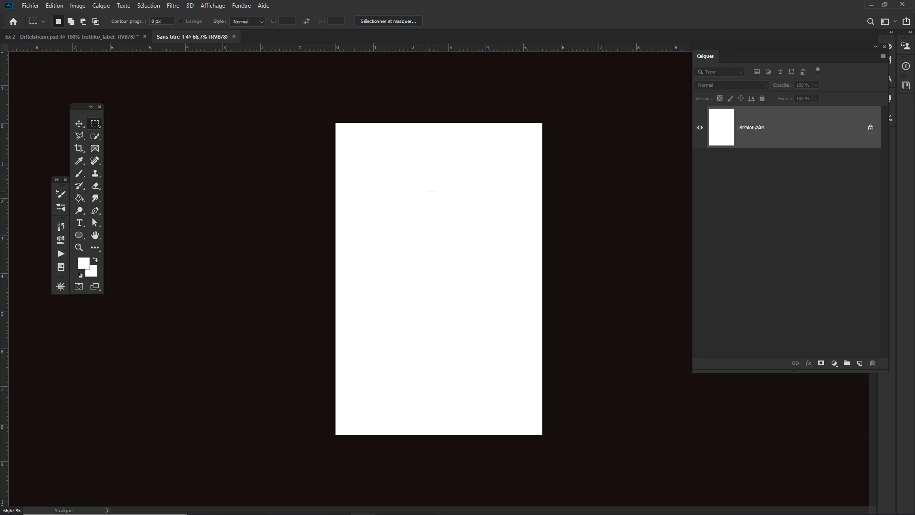
# - Zoom in and draw a rectangular selection over the upper part of the page
pyautogui.hotkey('ctrl', 'space')
pyautogui.moveTo(427, 192); pyautogui.dragTo(441, 205)
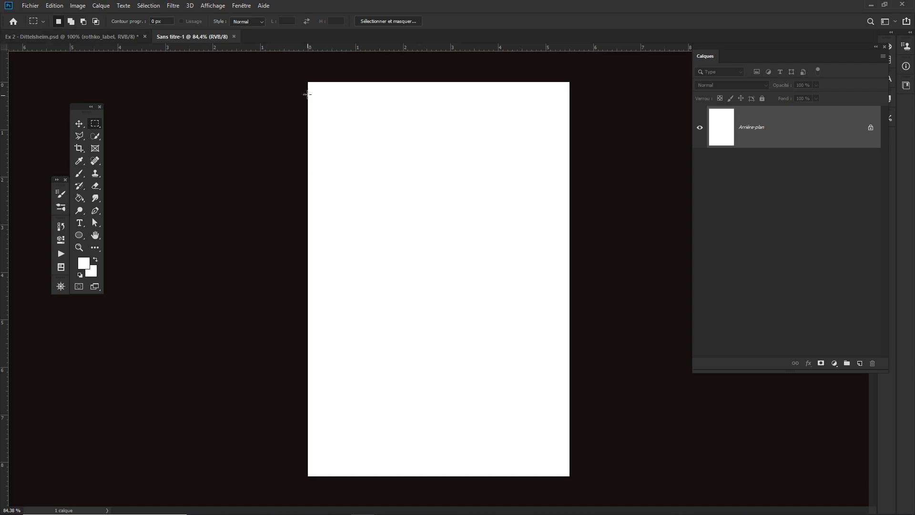
pyautogui.moveTo(309, 83); pyautogui.dragTo(587, 360)
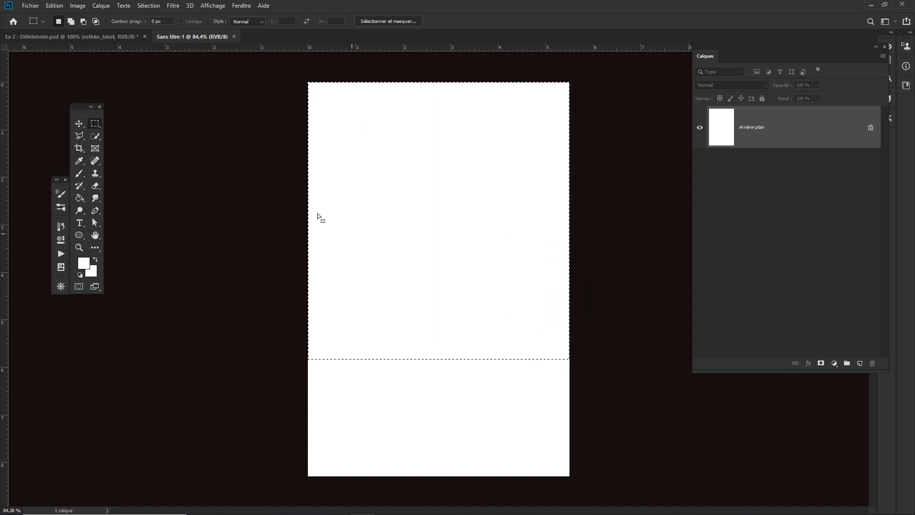
# - Import and embed Mark-R.jpg from the wineLabel folder into the document
pyautogui.click(31, 6)
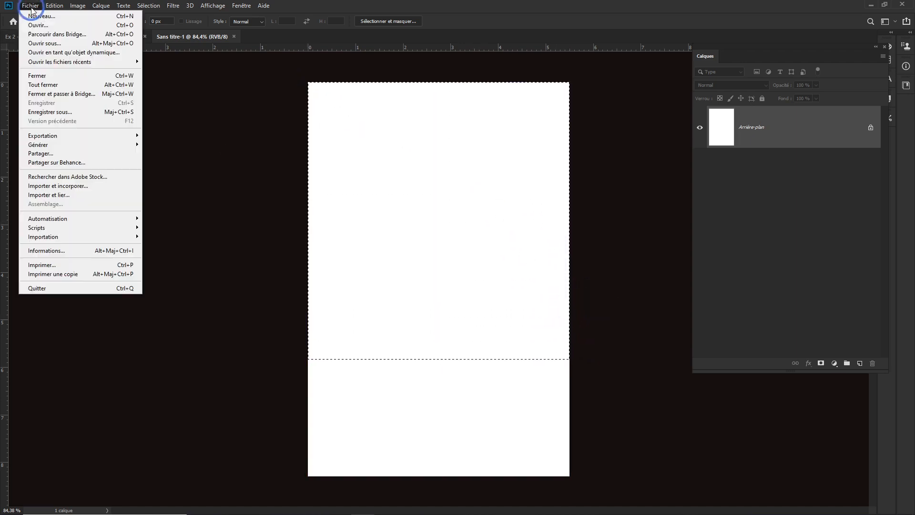
pyautogui.click(66, 186)
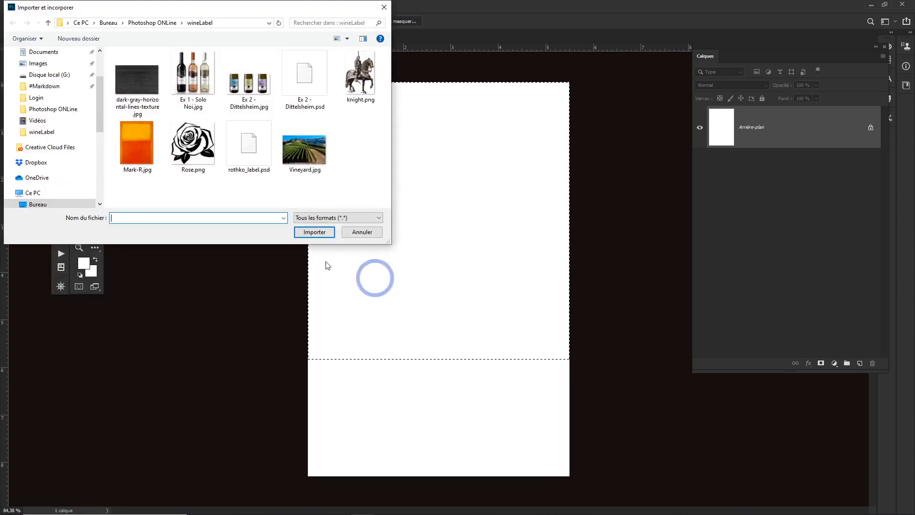
pyautogui.click(140, 152)
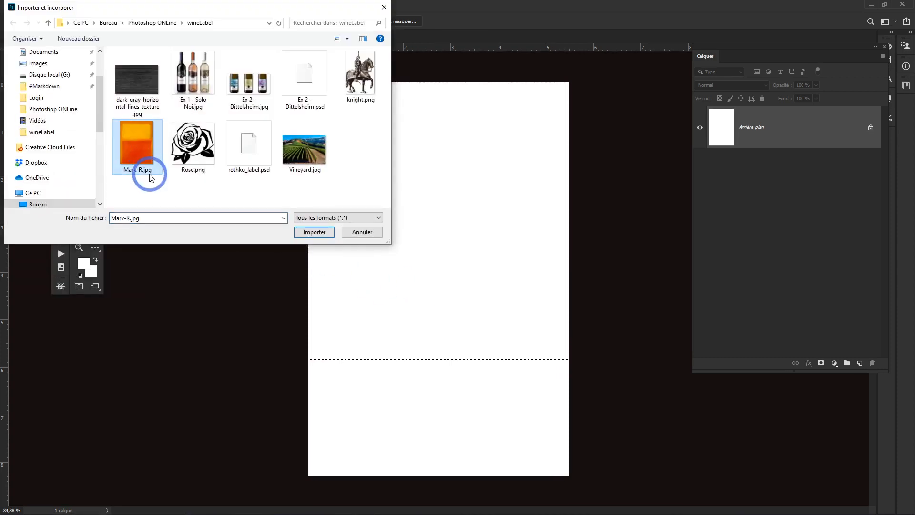
pyautogui.click(320, 234)
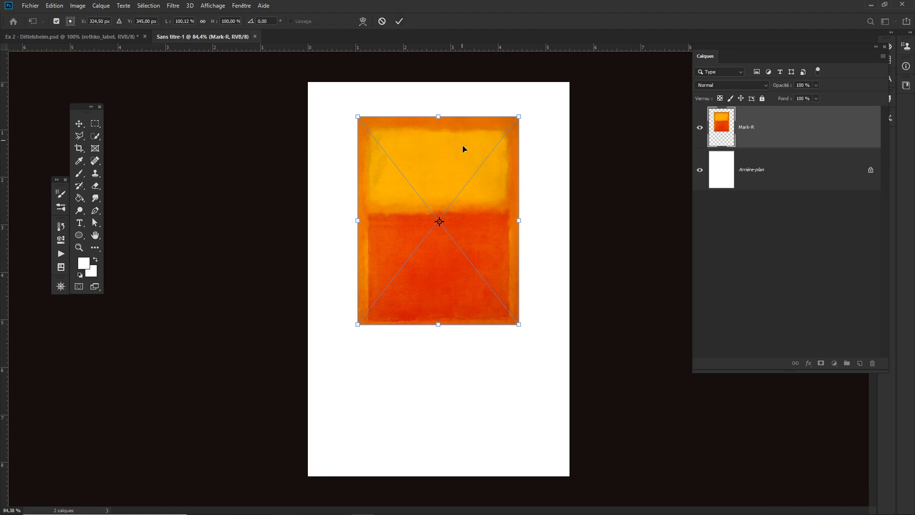
pyautogui.press('Return')
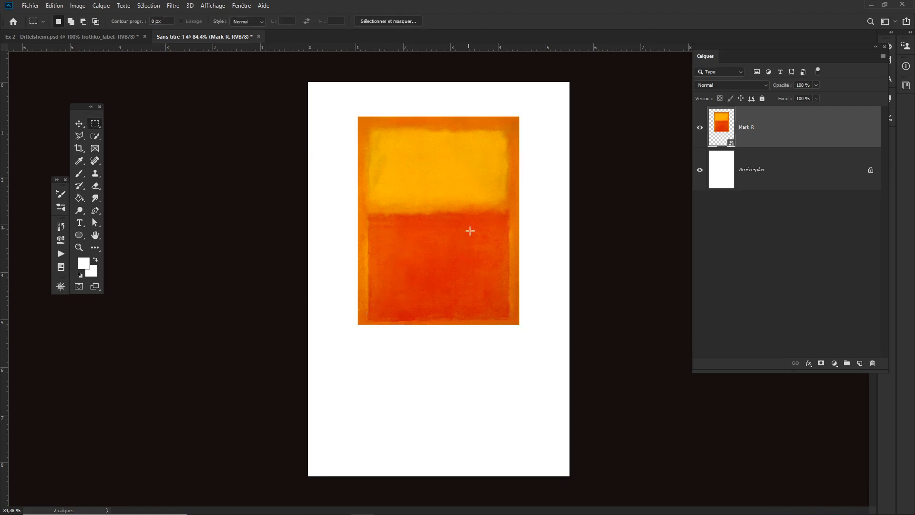
# - Scale the Mark-R image up to about 172% so it fills the page width across the upper part
pyautogui.hotkey('ctrl', 't')
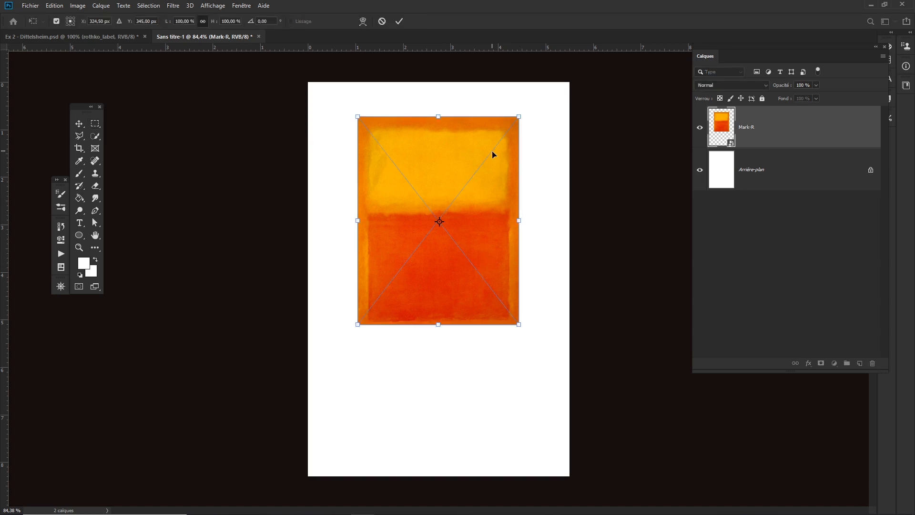
pyautogui.moveTo(545, 268); pyautogui.dragTo(532, 268)
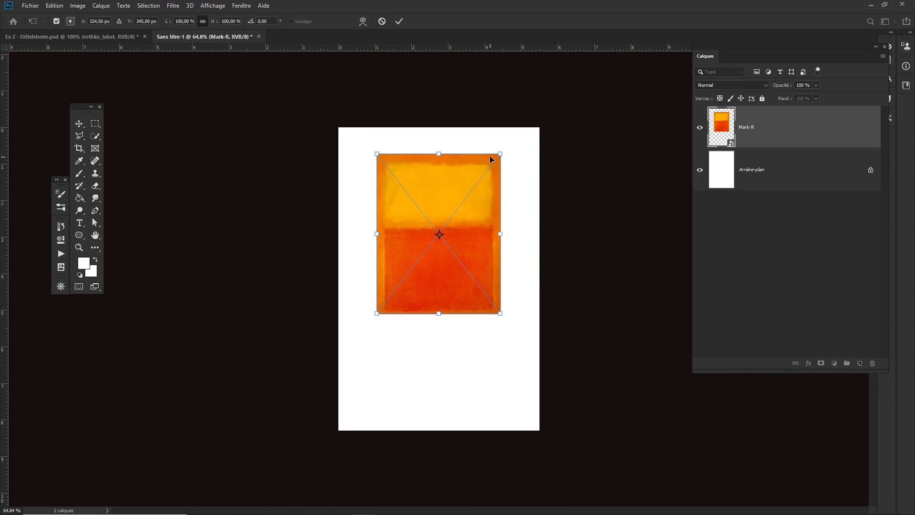
pyautogui.moveTo(500, 154); pyautogui.dragTo(544, 95)
pyautogui.moveTo(508, 231)
pyautogui.mouseDown()
pyautogui.moveTo(510, 196)
pyautogui.moveTo(509, 214)
pyautogui.mouseUp()
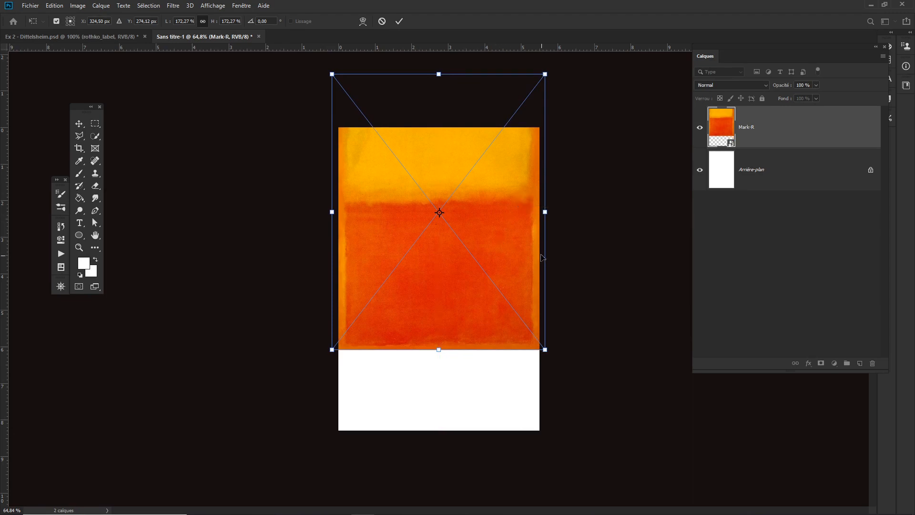
pyautogui.press('Return')
# - Unlock the background layer and center both layers horizontally
pyautogui.press('m')
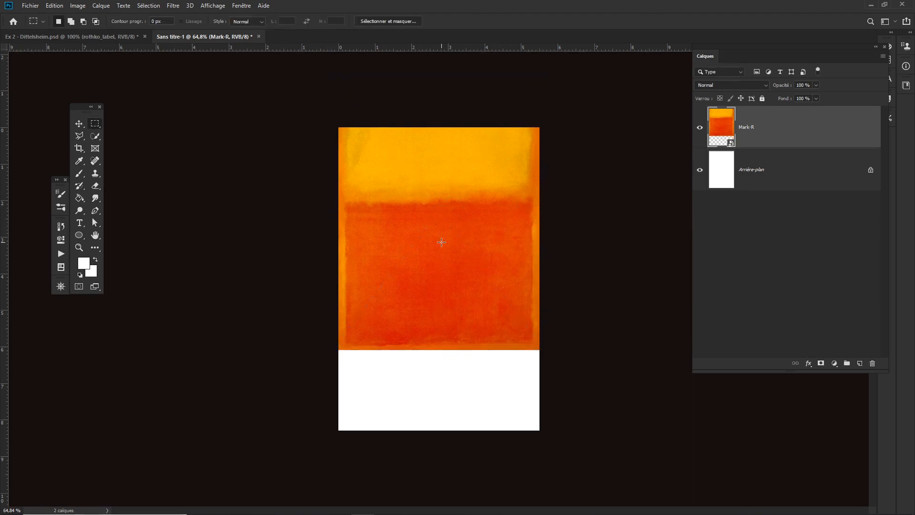
pyautogui.click(860, 175)
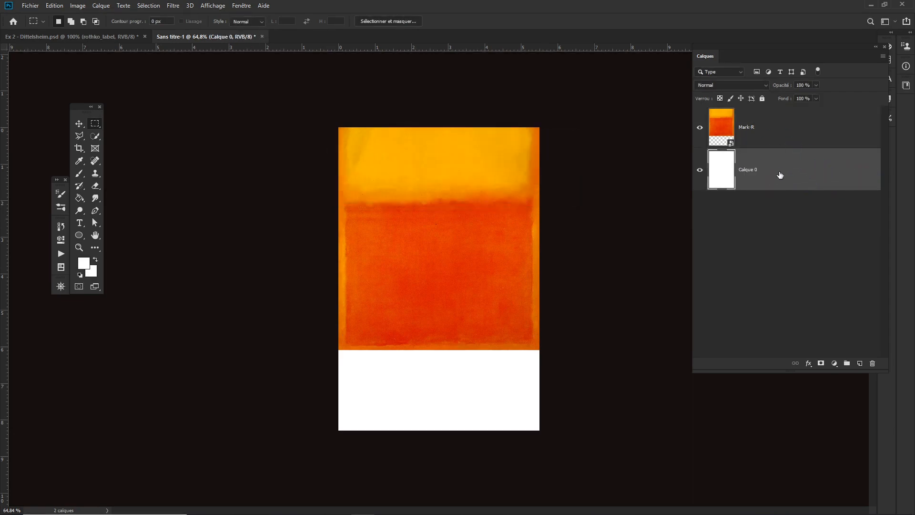
pyautogui.keyDown('shift'); pyautogui.click(788, 137); pyautogui.keyUp('shift')
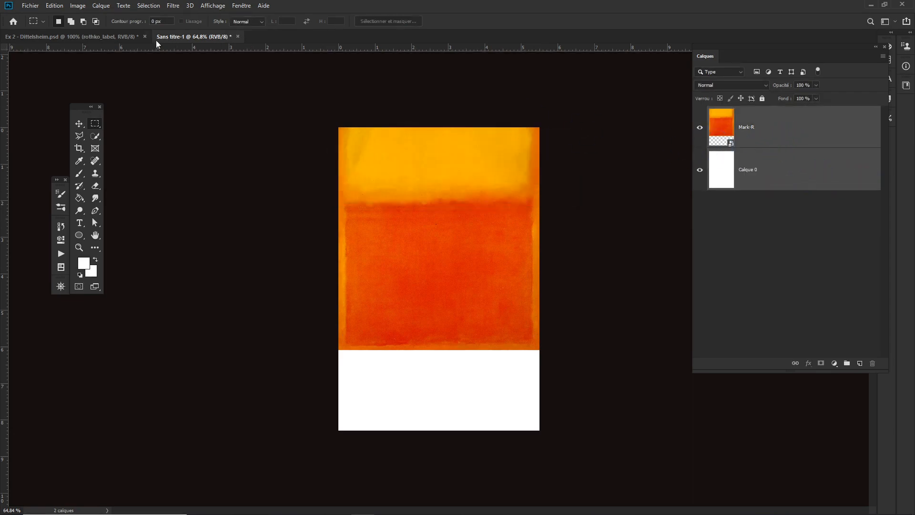
pyautogui.click(79, 124)
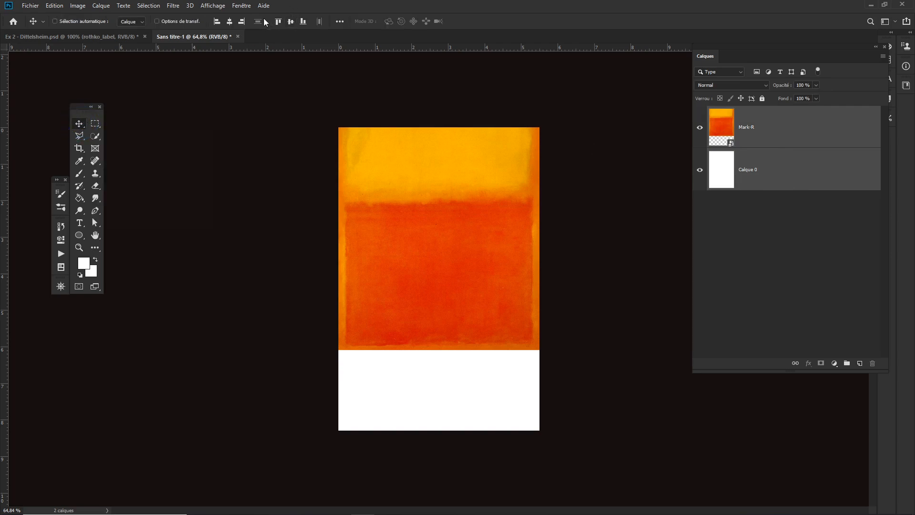
pyautogui.click(230, 22)
pyautogui.click(485, 146)
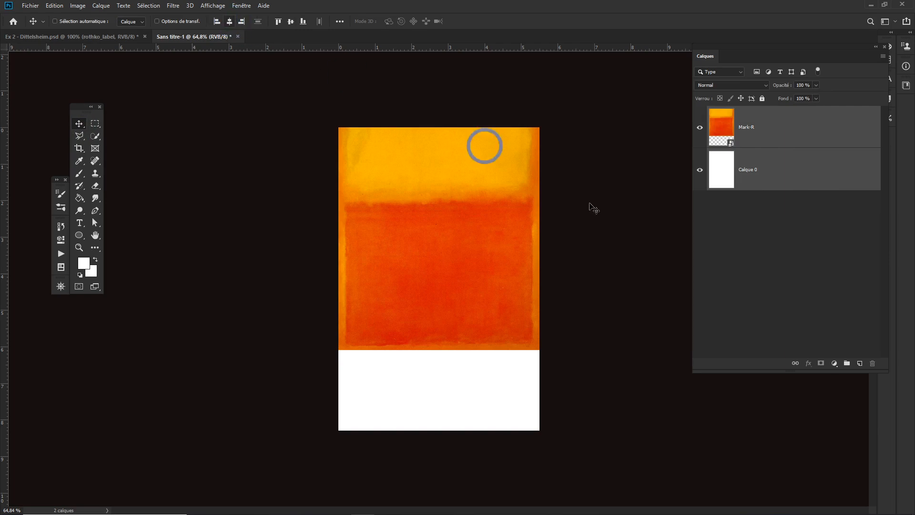
# - Select the Mark-R layer and turn off the Extras display
pyautogui.click(791, 127)
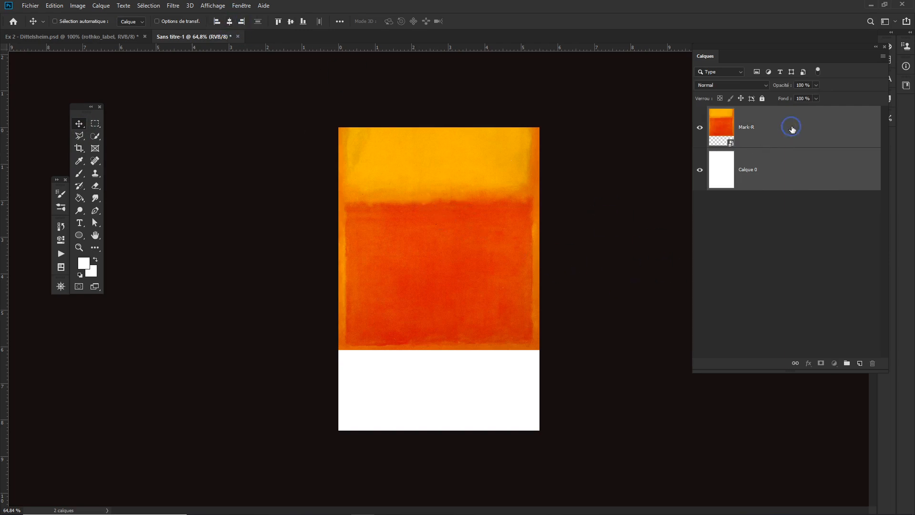
pyautogui.click(506, 244)
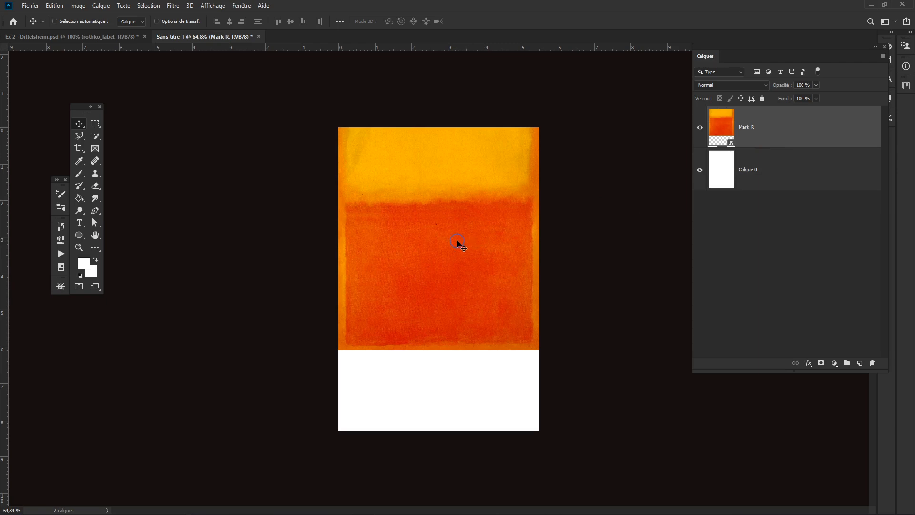
pyautogui.moveTo(456, 241)
pyautogui.mouseDown()
pyautogui.moveTo(439, 241)
pyautogui.moveTo(456, 242)
pyautogui.mouseUp()
pyautogui.click(213, 6)
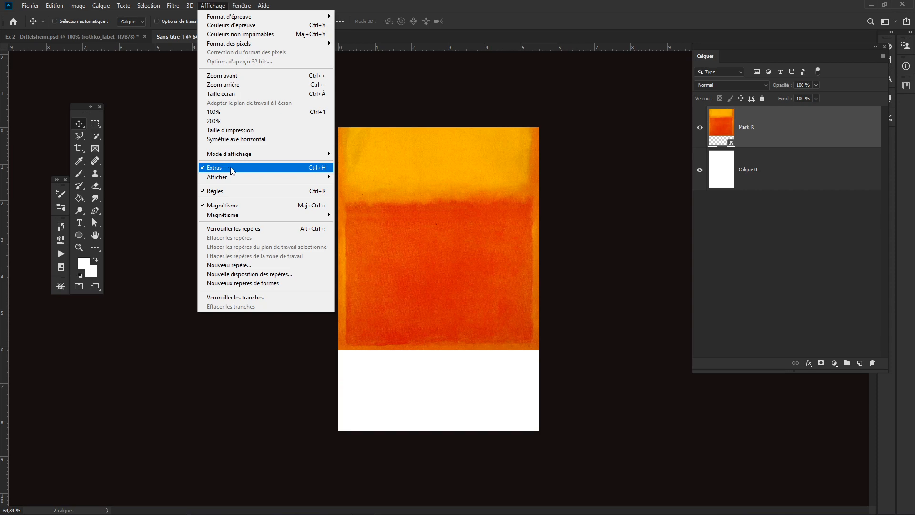
pyautogui.click(618, 176)
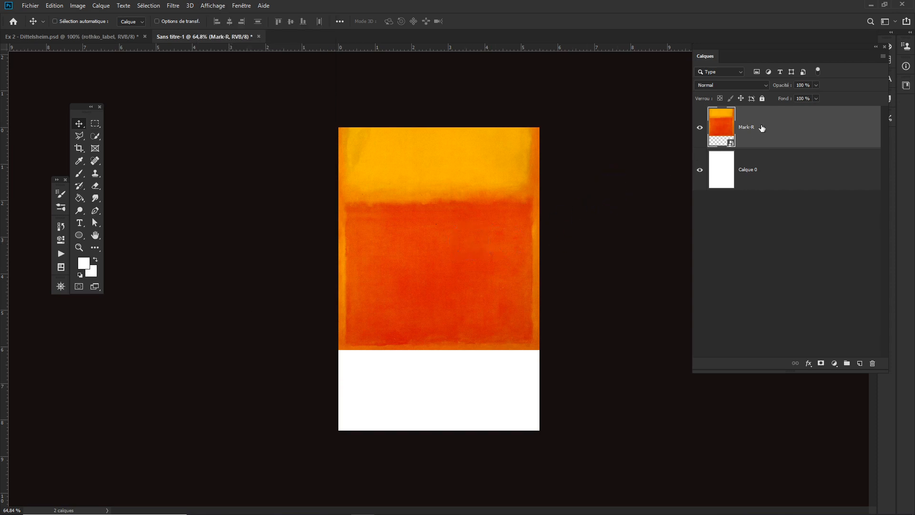
# - Rename the bottom layer to BG
pyautogui.click(751, 172)
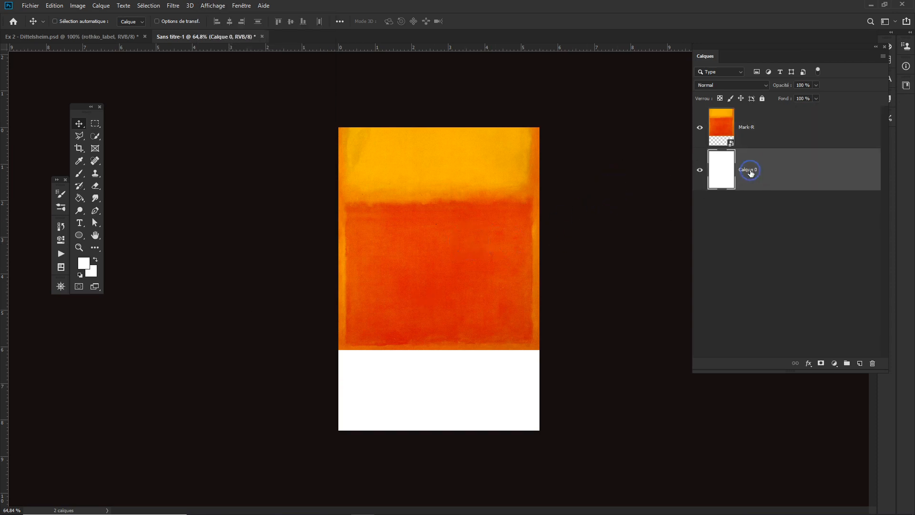
pyautogui.doubleClick(751, 170)
pyautogui.write('BG')
pyautogui.press('Return')
pyautogui.doubleClick(751, 127)
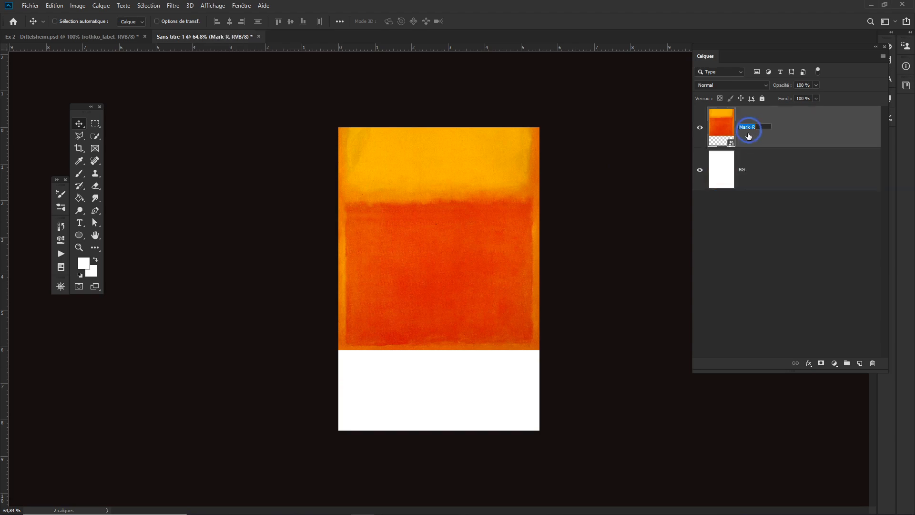
pyautogui.press('Return')
# - Add a new layer and fill a small circular selection at the orange/white edge with black
pyautogui.click(859, 364)
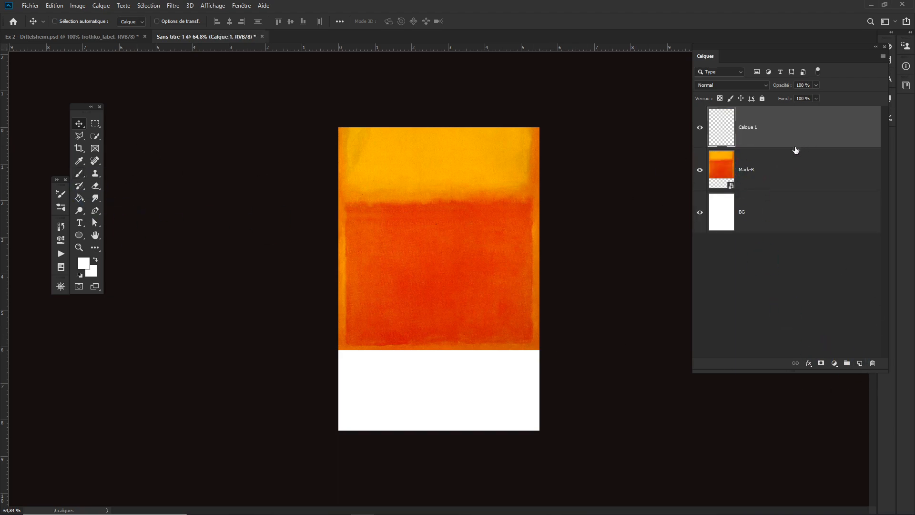
pyautogui.click(95, 124)
pyautogui.click(117, 132)
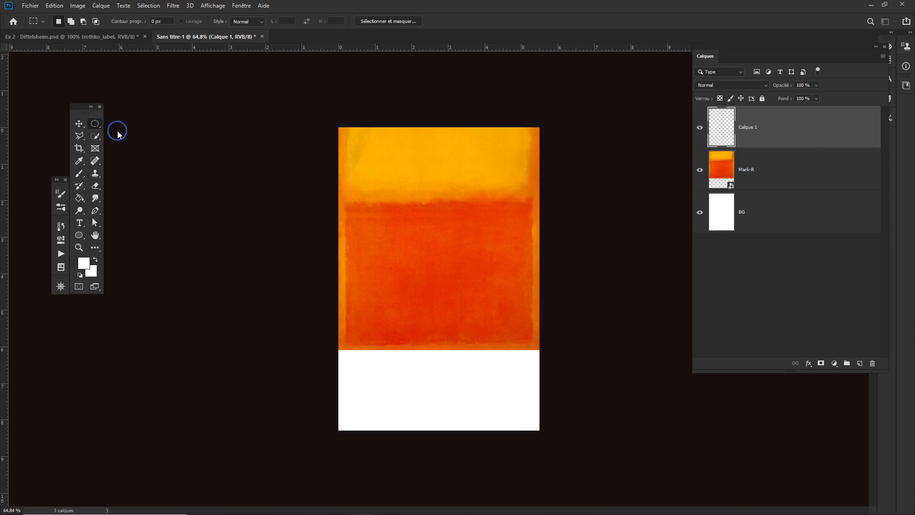
pyautogui.moveTo(434, 349); pyautogui.dragTo(466, 372)
pyautogui.click(79, 275)
pyautogui.hotkey('alt', 'BackSpace')
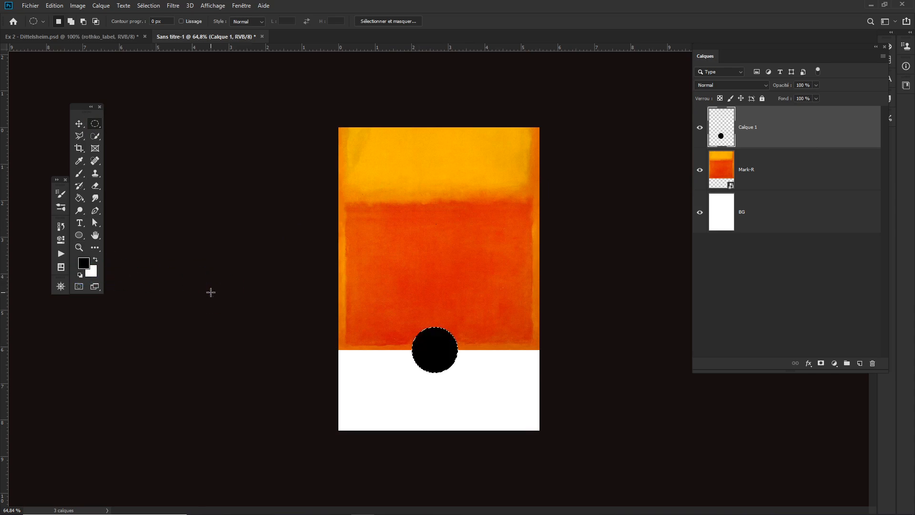
pyautogui.hotkey('ctrl', 'd')
# - Scale the black circle up to about 260%
pyautogui.moveTo(436, 342); pyautogui.dragTo(505, 398)
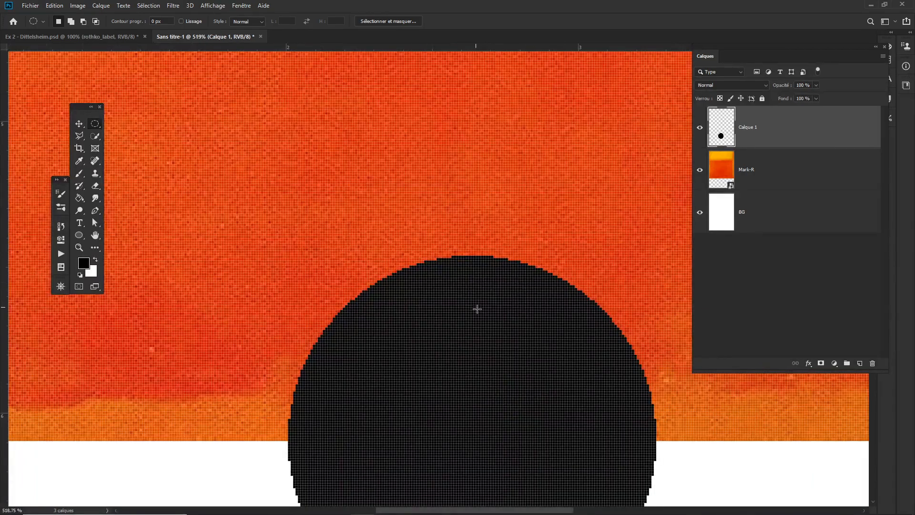
pyautogui.moveTo(477, 308); pyautogui.dragTo(453, 321)
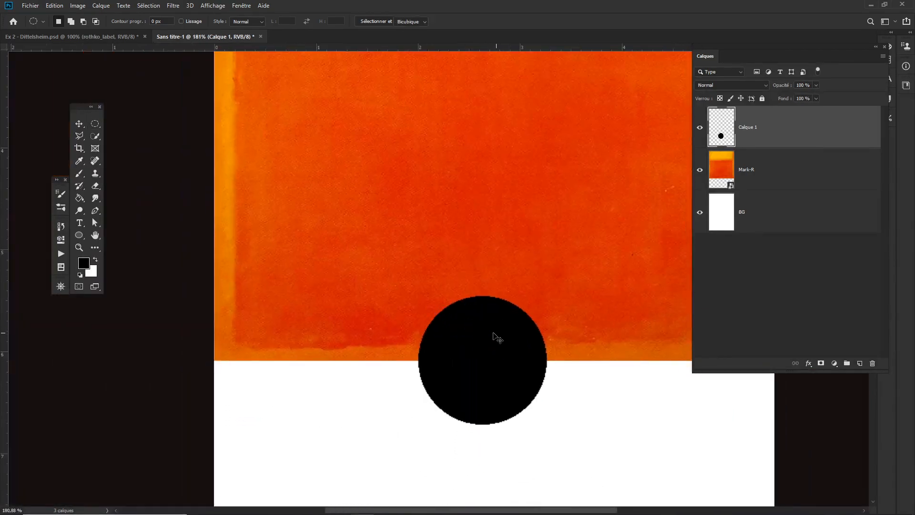
pyautogui.hotkey('ctrl', 't')
pyautogui.moveTo(548, 296); pyautogui.dragTo(669, 210)
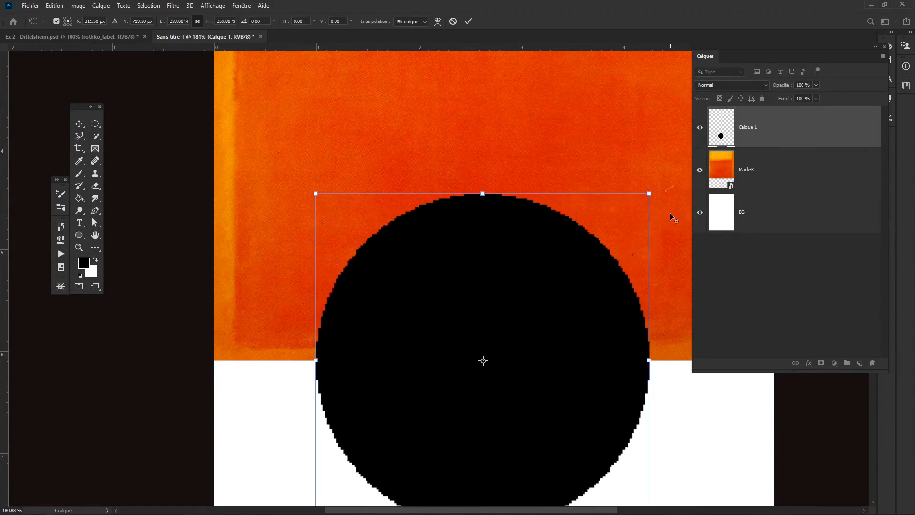
pyautogui.press('Return')
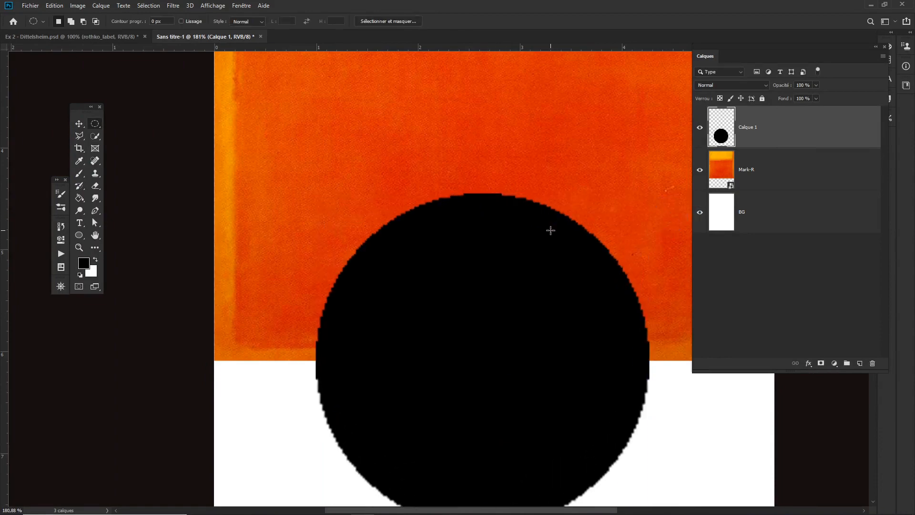
# - Delete the black circle layer
pyautogui.hotkey('ctrl', 't')
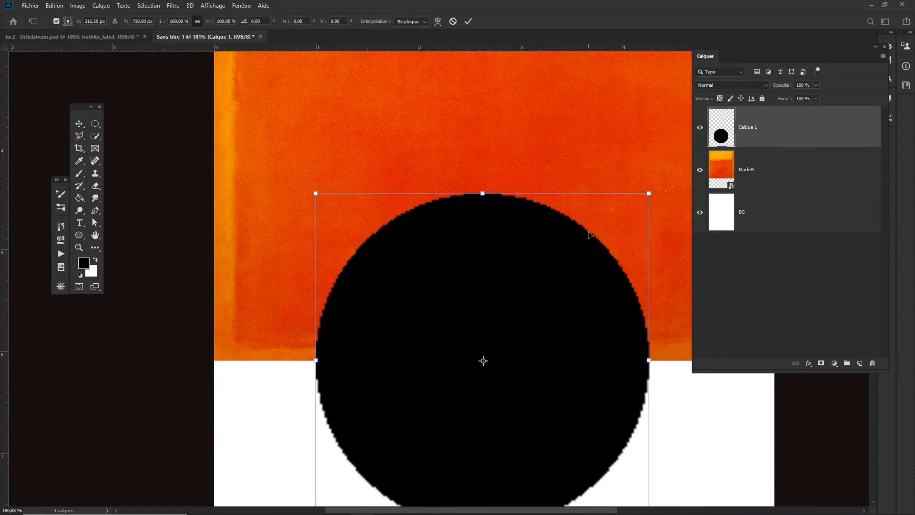
pyautogui.press('Return')
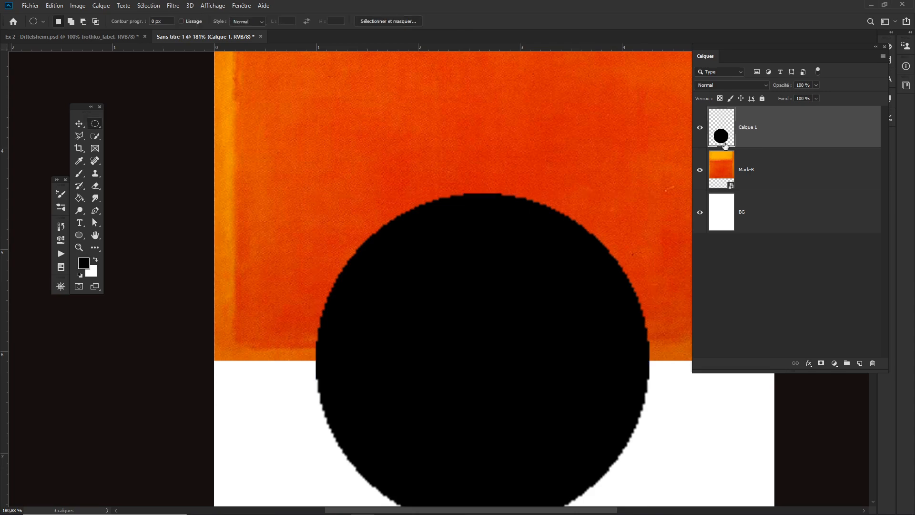
pyautogui.click(771, 134)
pyautogui.press('Delete')
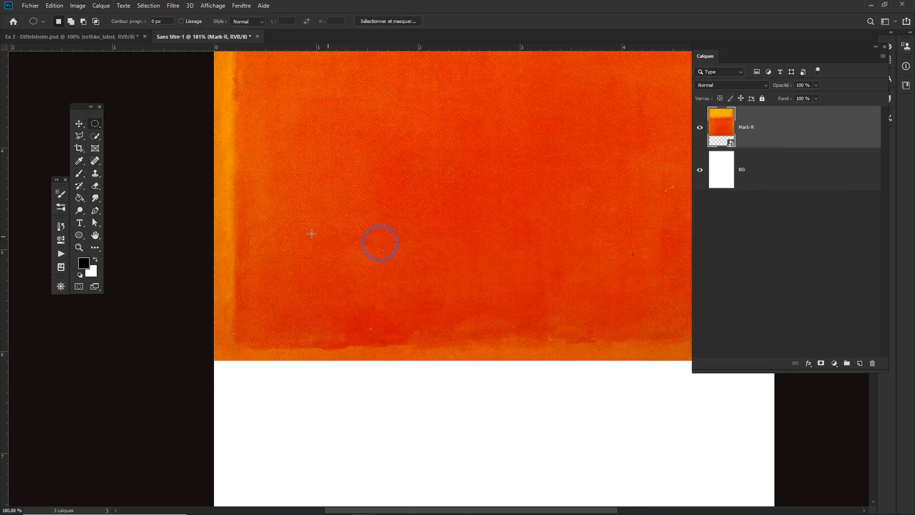
pyautogui.click(79, 235)
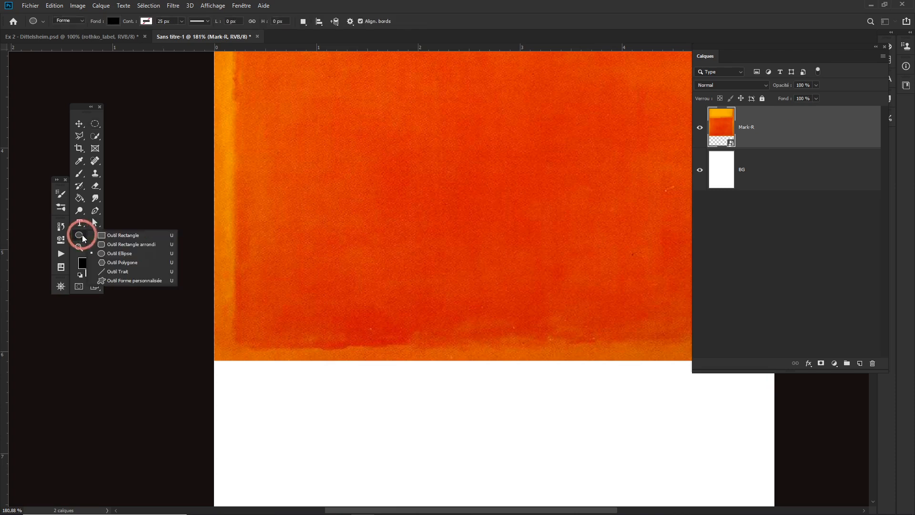
pyautogui.click(122, 255)
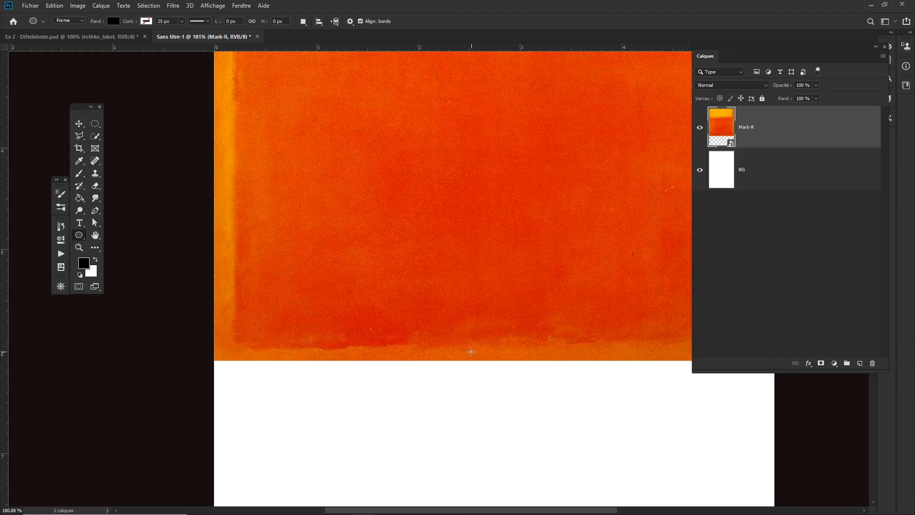
pyautogui.moveTo(413, 281); pyautogui.dragTo(515, 374)
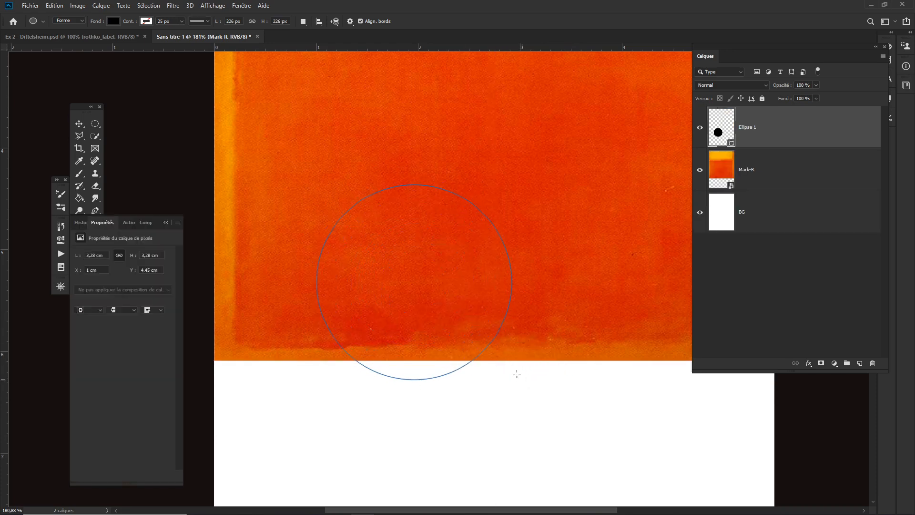
pyautogui.press('Delete')
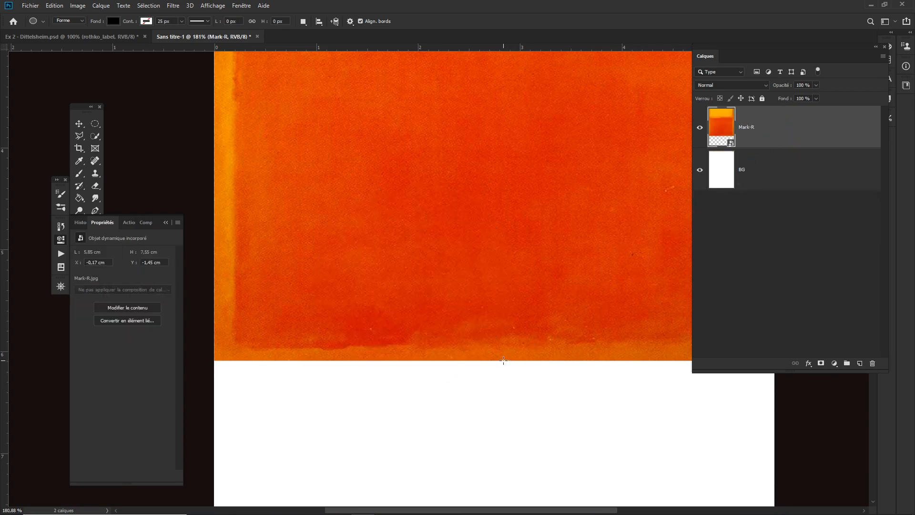
pyautogui.moveTo(543, 352); pyautogui.dragTo(500, 355)
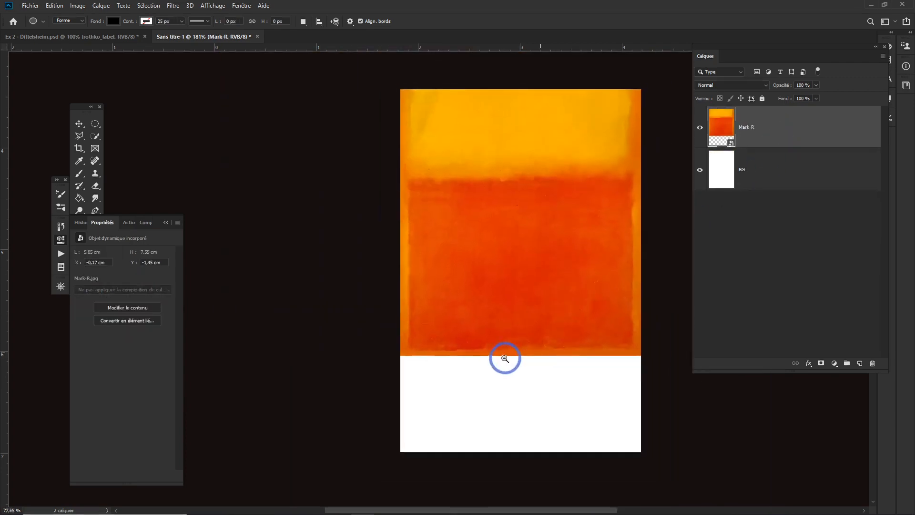
pyautogui.press('v')
pyautogui.moveTo(531, 259); pyautogui.dragTo(533, 267)
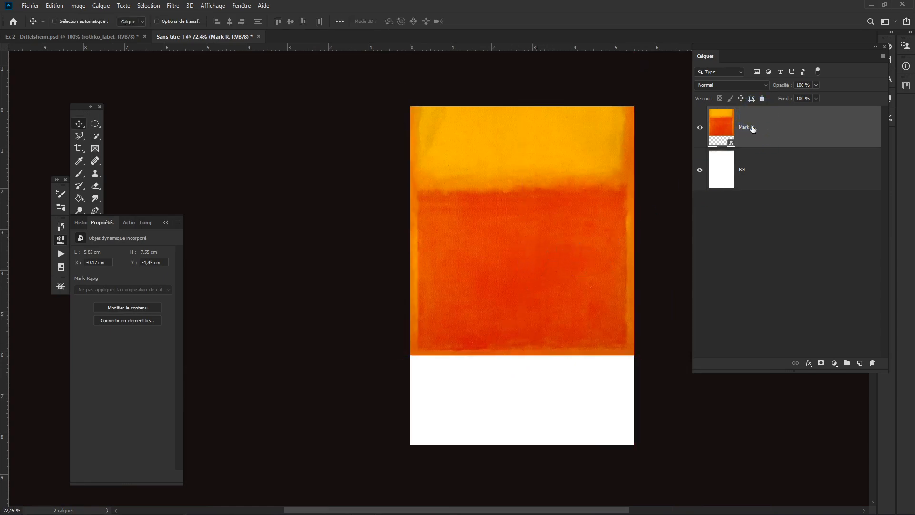
pyautogui.hotkey('ctrl', 't')
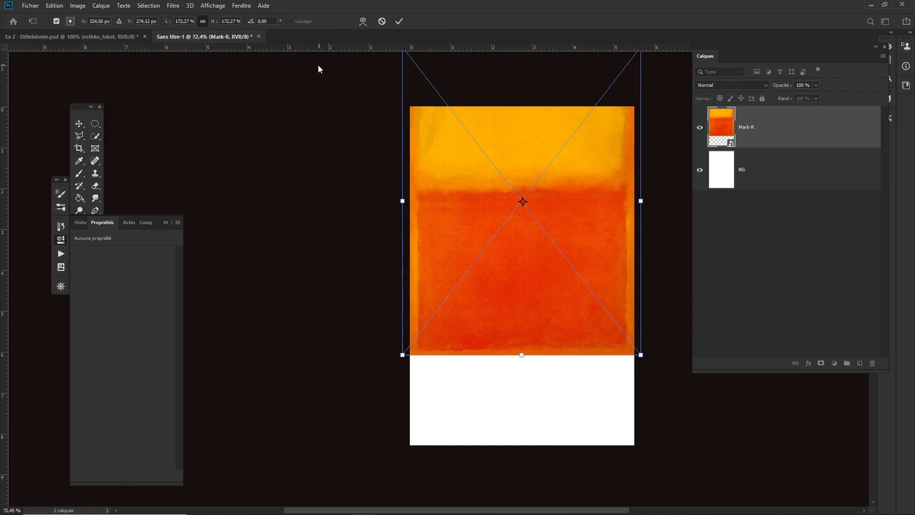
pyautogui.press('Return')
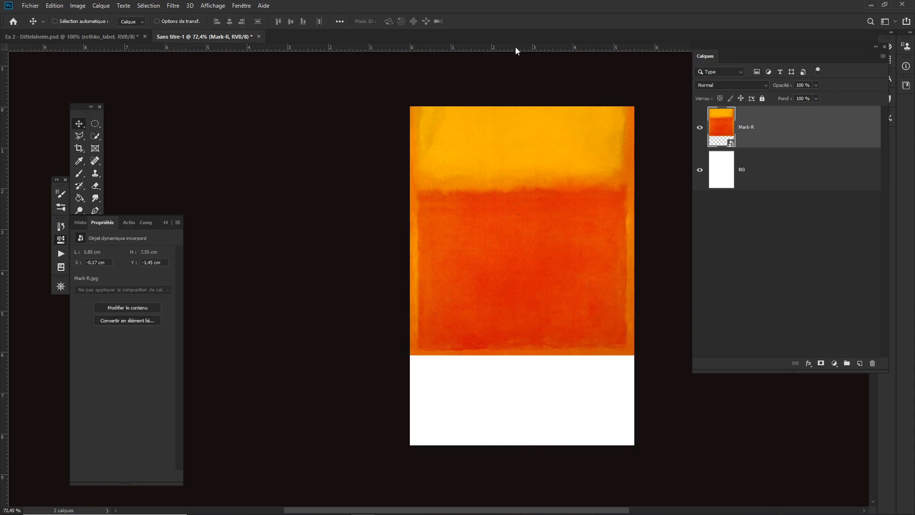
# - Place a vertical guide down the horizontal centre of the label and make extras visible
pyautogui.moveTo(516, 46)
pyautogui.mouseDown()
pyautogui.moveTo(515, 81)
pyautogui.moveTo(520, 48)
pyautogui.mouseUp()
pyautogui.hotkey('ctrl', 'r')
pyautogui.hotkey('ctrl', 'r')
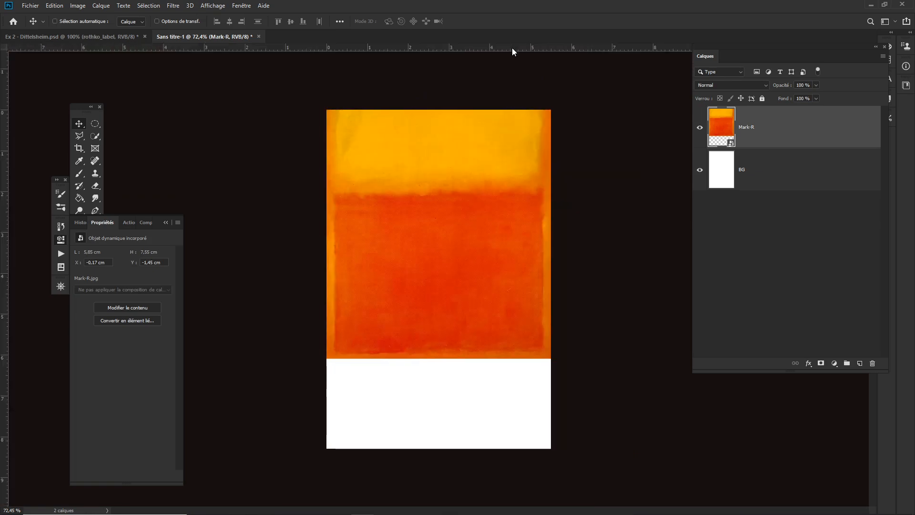
pyautogui.moveTo(513, 48); pyautogui.dragTo(515, 48)
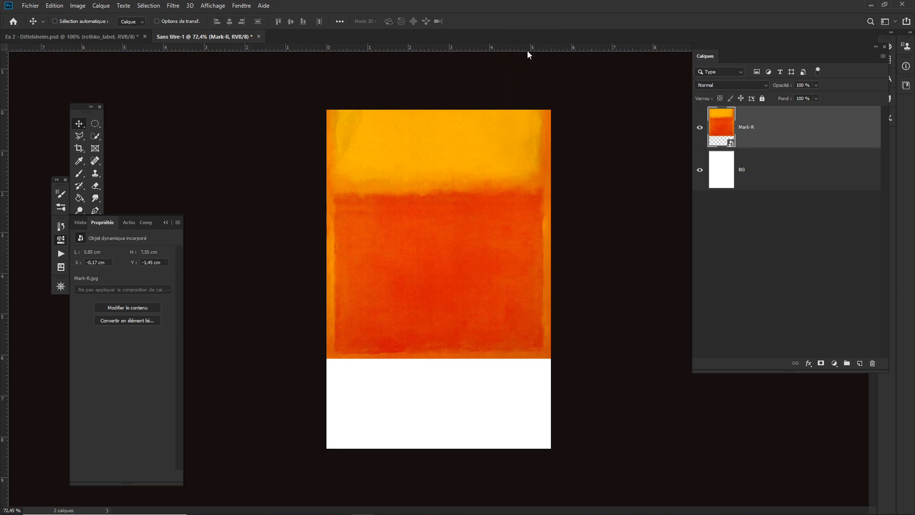
pyautogui.click(771, 127)
pyautogui.hotkey('ctrl', 't')
pyautogui.click(465, 48)
pyautogui.moveTo(465, 49); pyautogui.dragTo(442, 203)
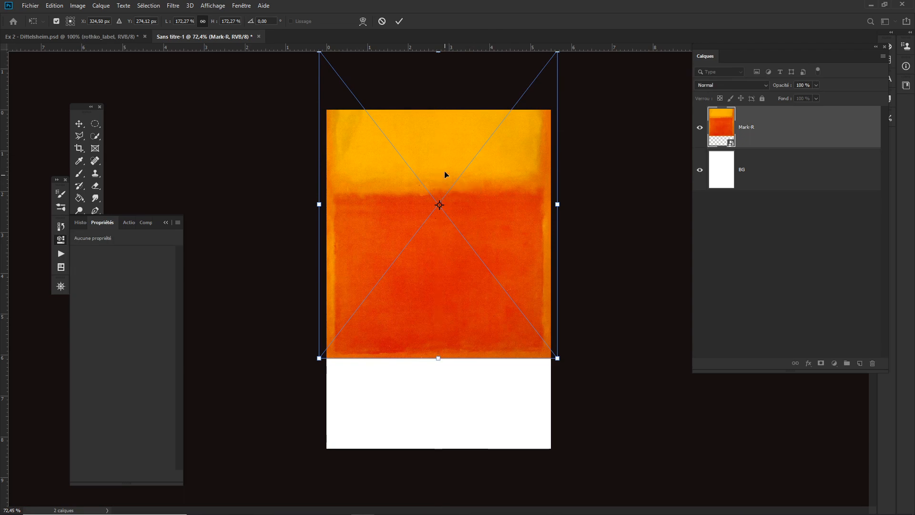
pyautogui.press('Return')
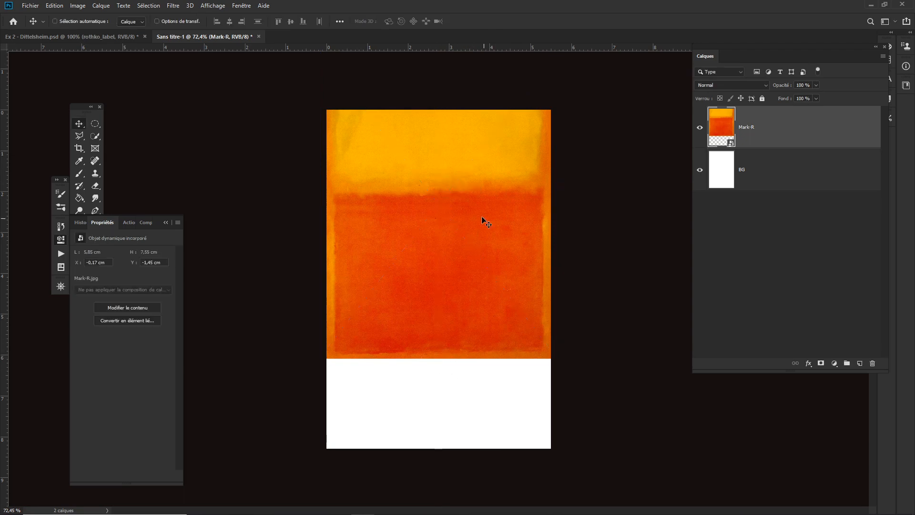
pyautogui.click(213, 6)
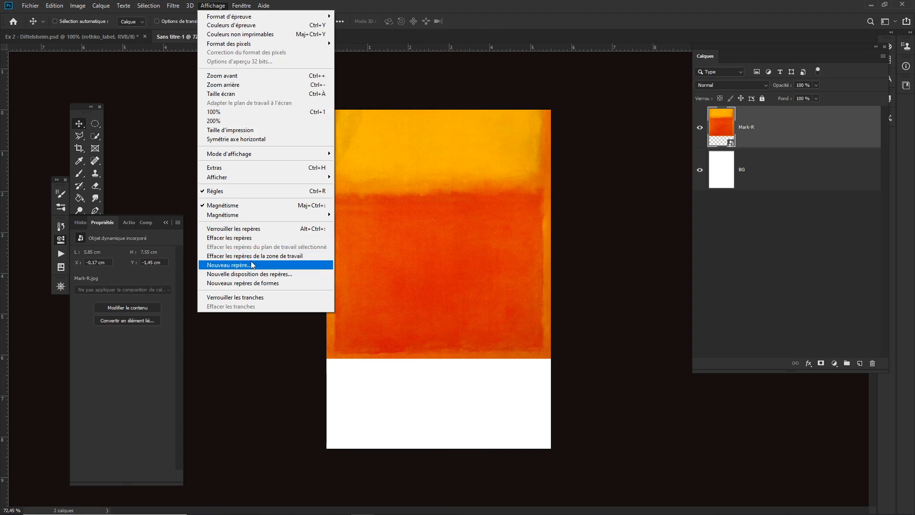
pyautogui.moveTo(231, 181)
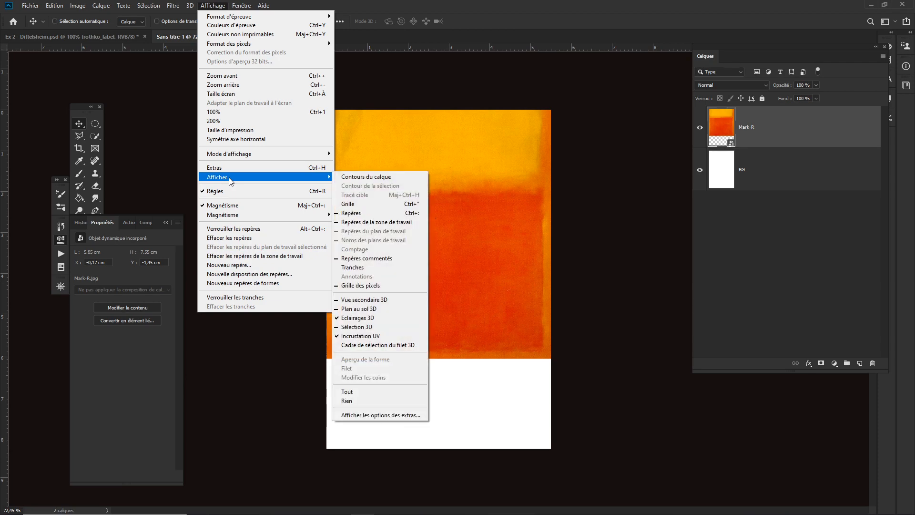
pyautogui.click(232, 168)
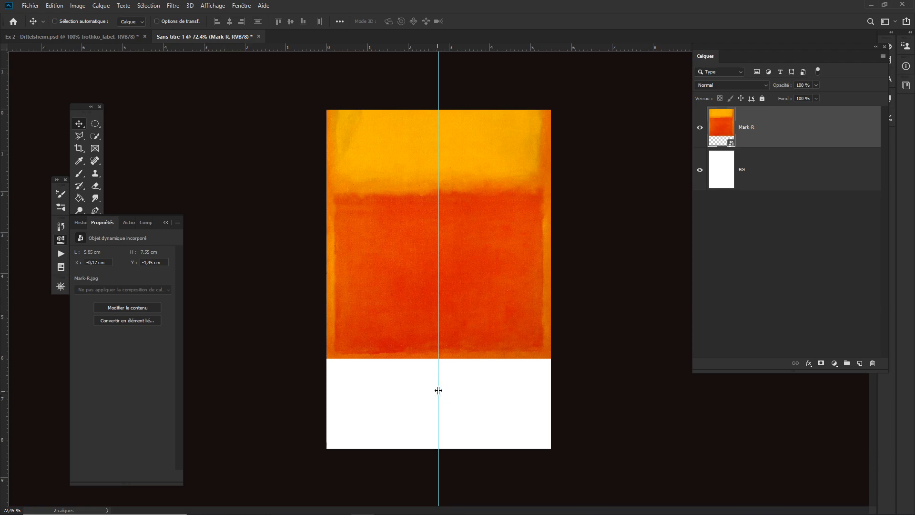
# - Draw a 162 px circle shape centred on the guide at the orange/white boundary
pyautogui.click(165, 223)
pyautogui.click(79, 235)
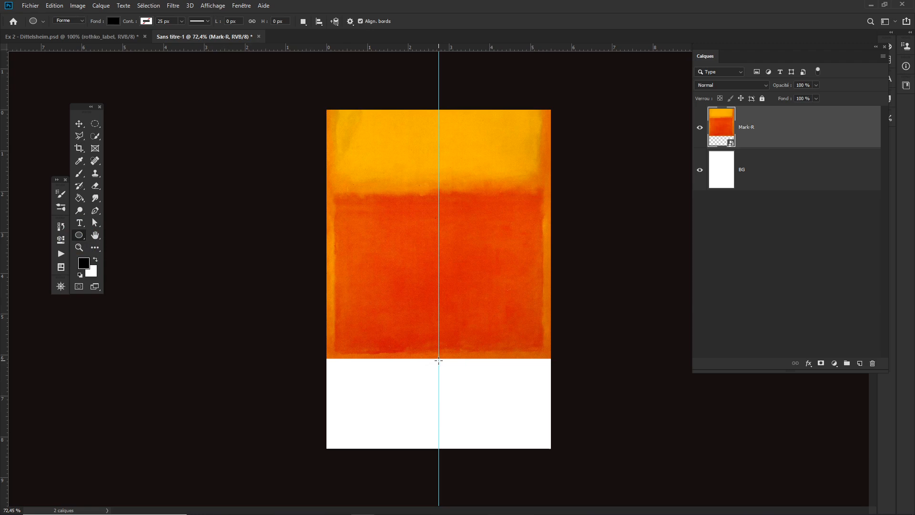
pyautogui.moveTo(438, 361); pyautogui.dragTo(472, 385)
pyautogui.press('alt')
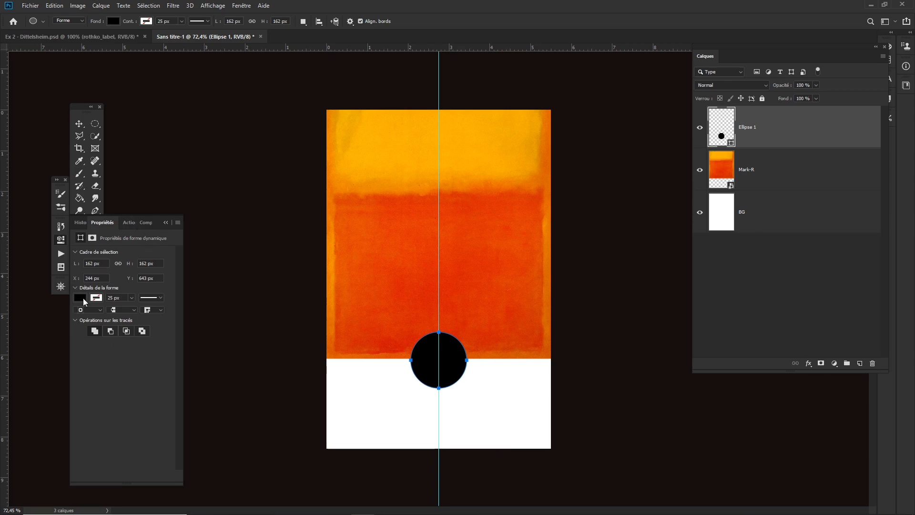
# - Set the circle's fill colour to f9b802, sampled from the painting's yellow top band
pyautogui.click(81, 298)
pyautogui.click(113, 347)
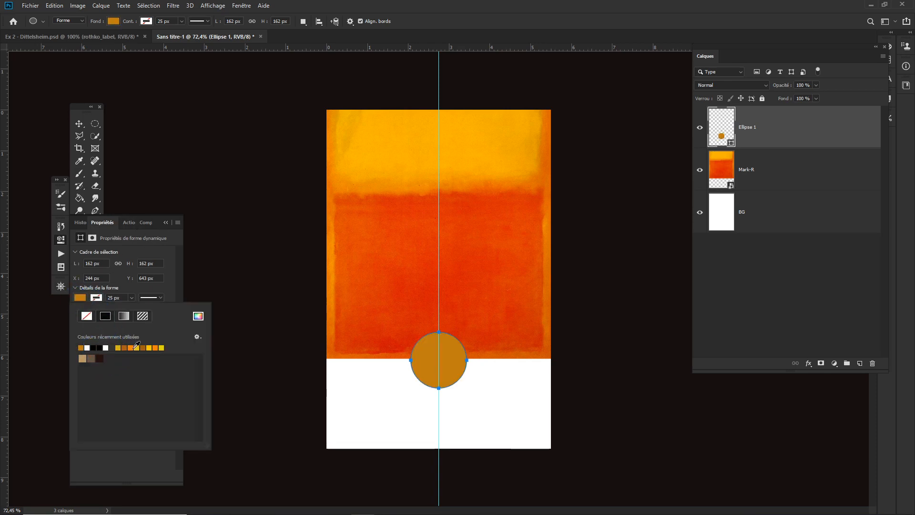
pyautogui.click(134, 348)
pyautogui.click(388, 129)
pyautogui.click(344, 163)
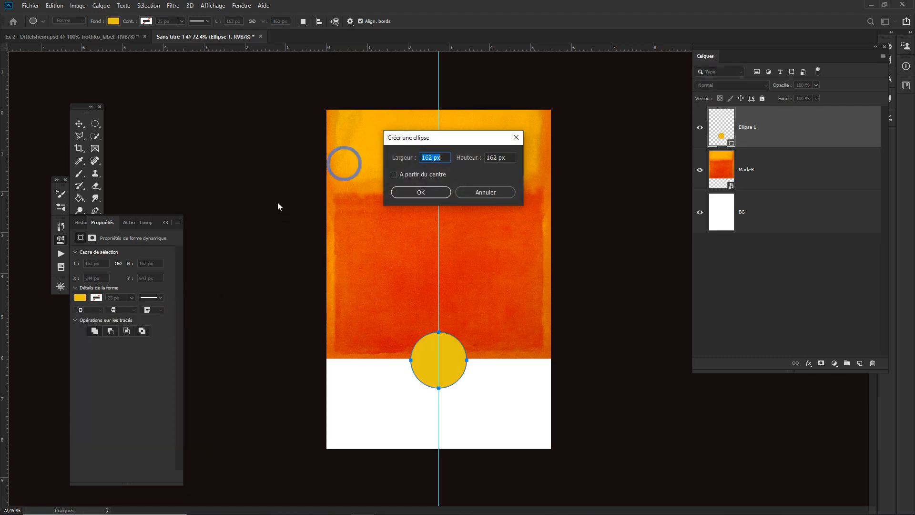
pyautogui.click(494, 191)
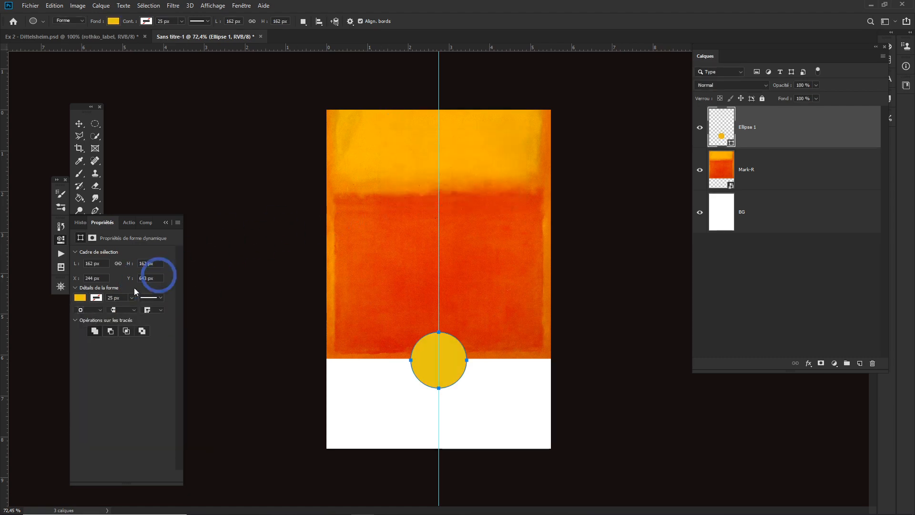
pyautogui.click(80, 298)
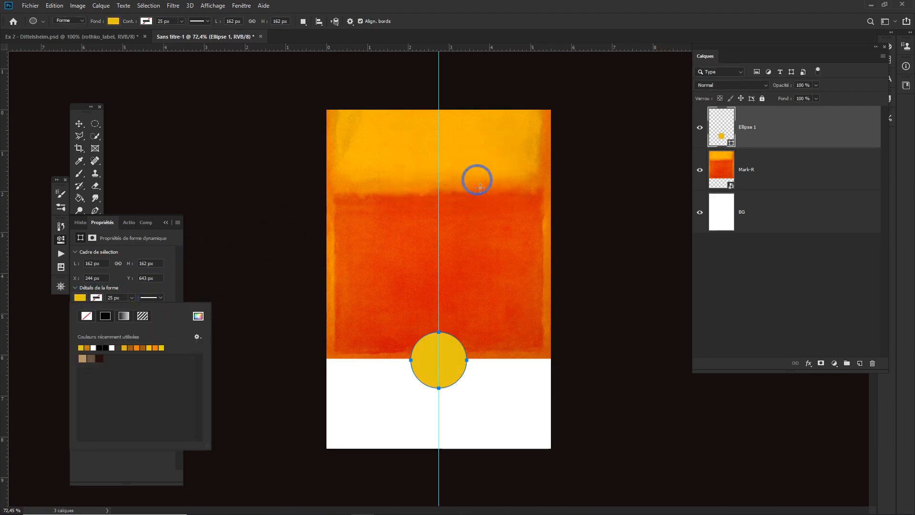
pyautogui.click(199, 316)
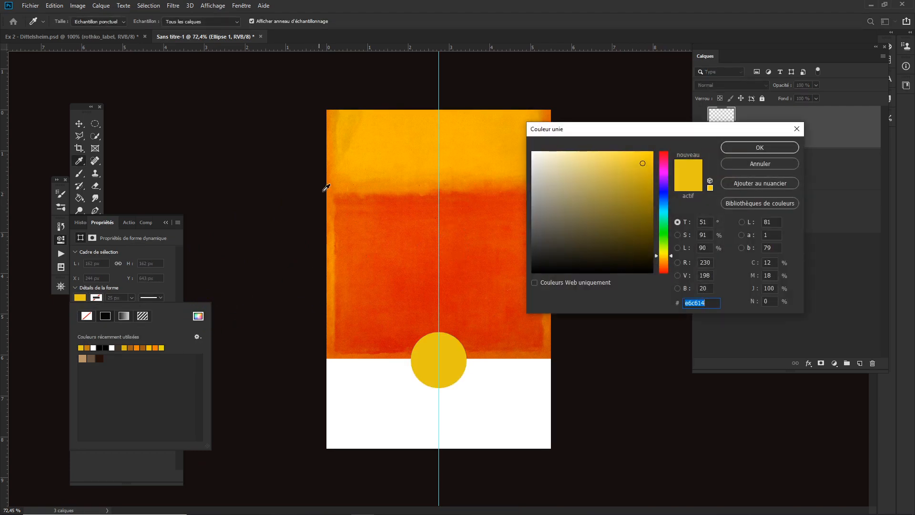
pyautogui.moveTo(383, 142); pyautogui.dragTo(360, 141)
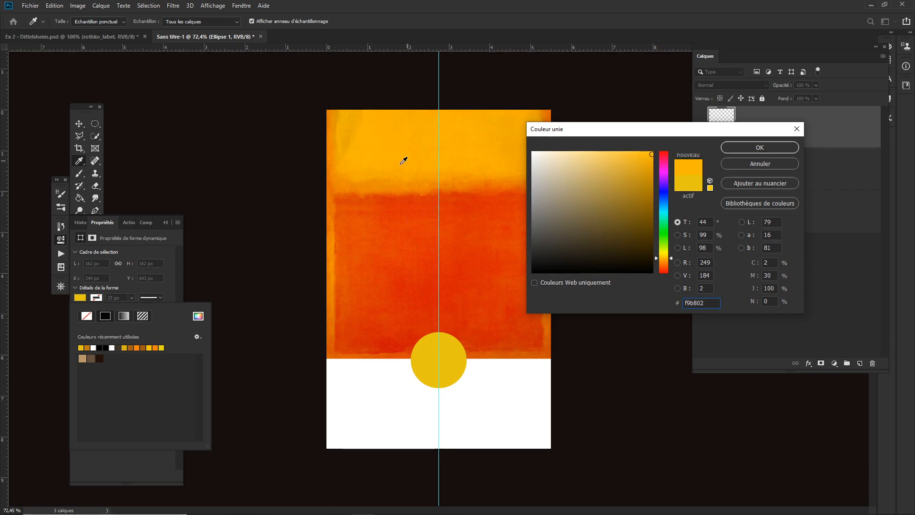
pyautogui.click(761, 149)
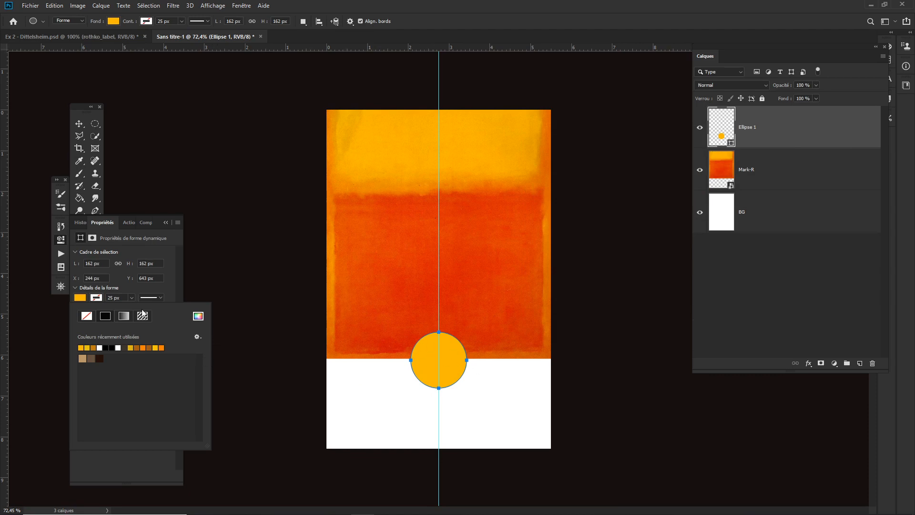
pyautogui.click(164, 252)
pyautogui.click(86, 263)
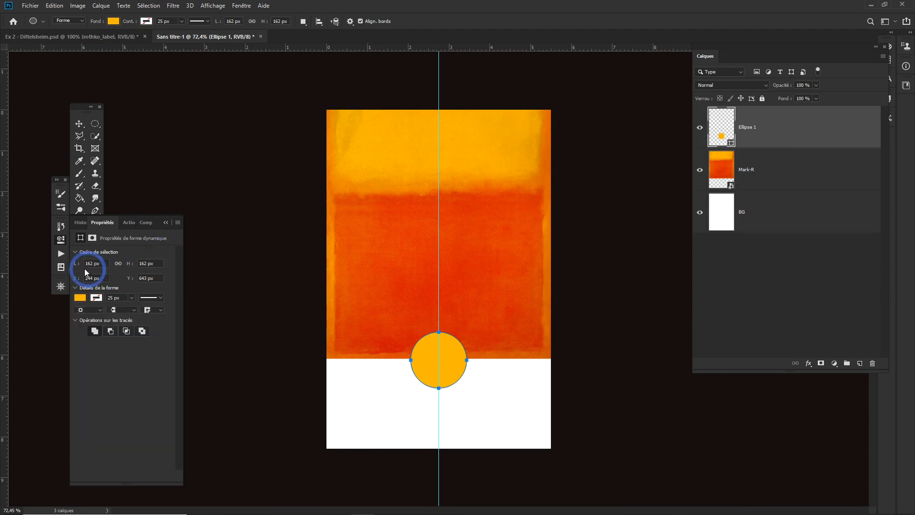
pyautogui.click(98, 297)
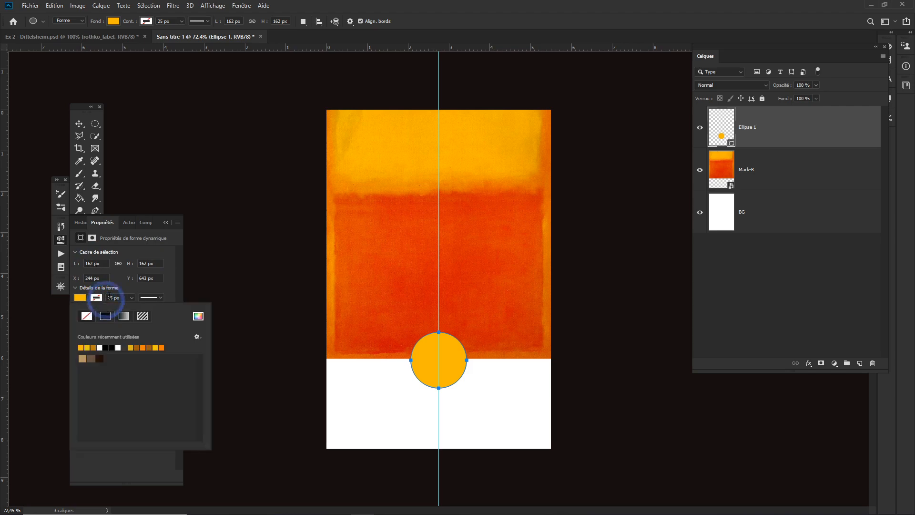
pyautogui.click(142, 290)
pyautogui.click(149, 298)
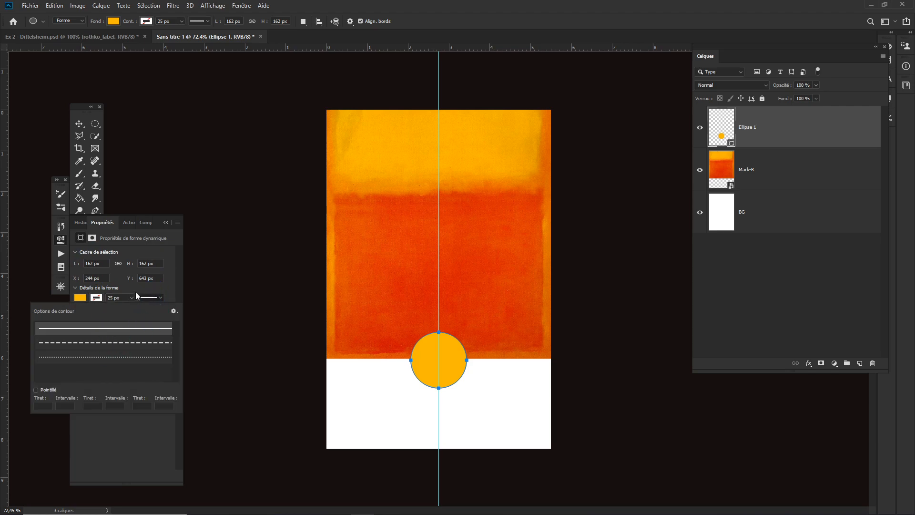
pyautogui.click(159, 287)
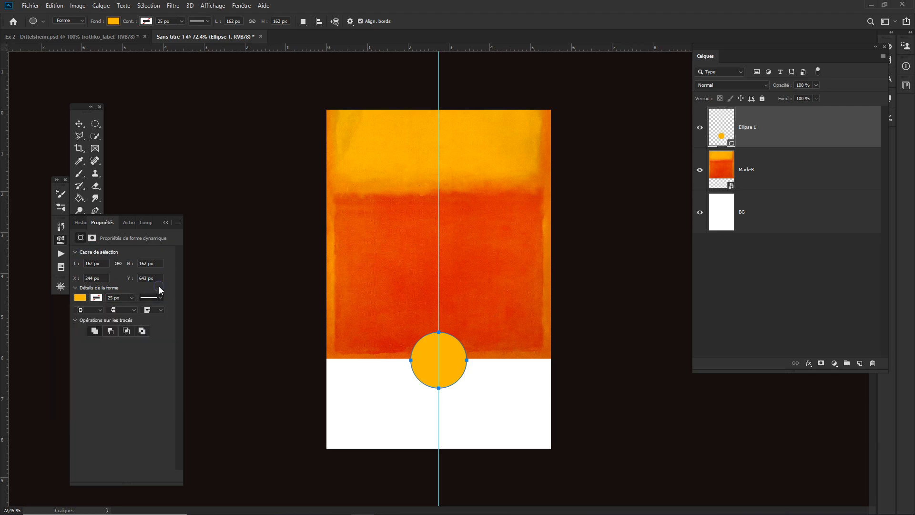
pyautogui.click(166, 223)
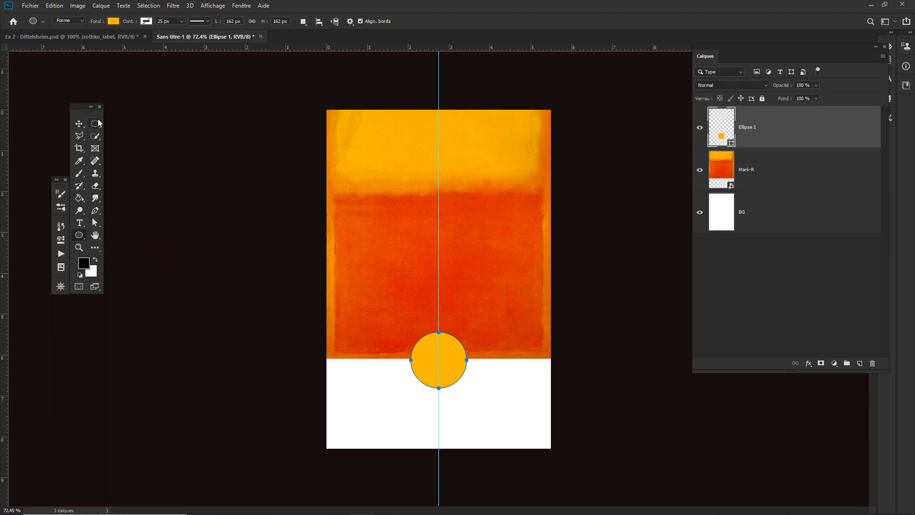
# - Zoom in to examine the circle's edge against the painting, then zoom back out
pyautogui.click(79, 124)
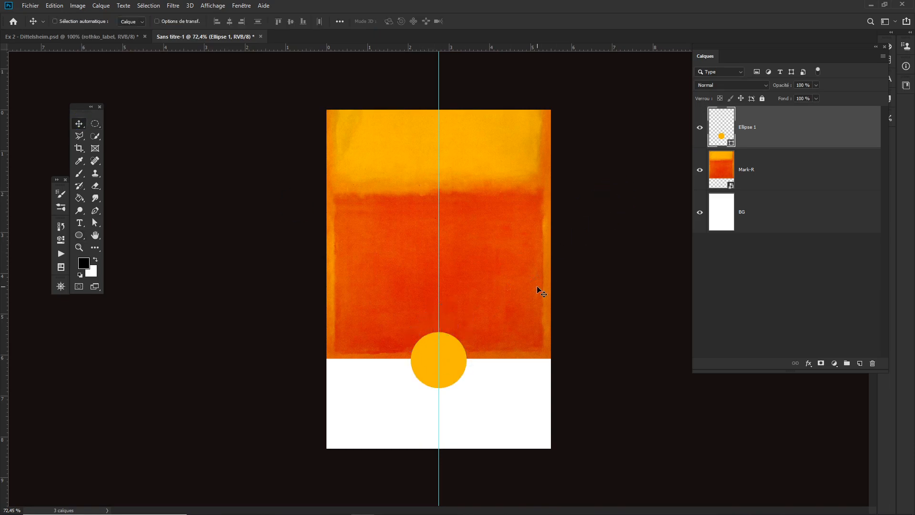
pyautogui.moveTo(456, 342); pyautogui.dragTo(552, 378)
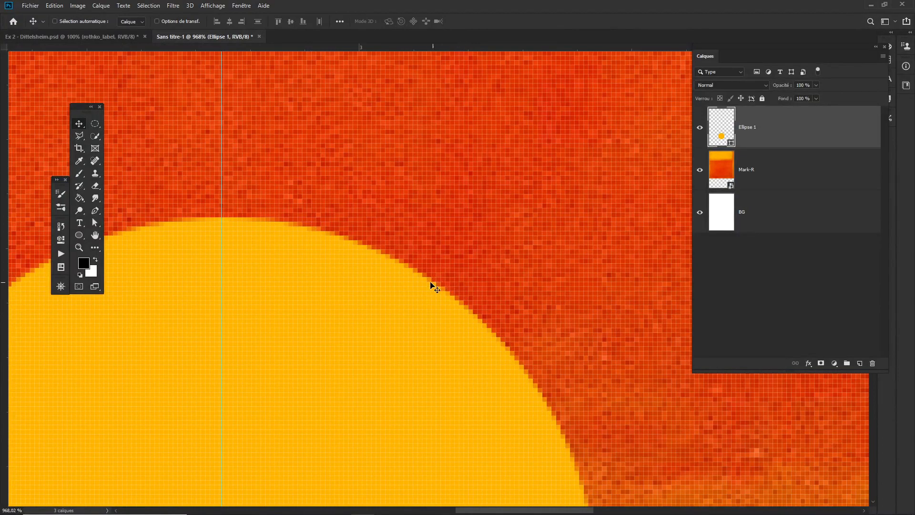
pyautogui.moveTo(425, 319); pyautogui.dragTo(327, 315)
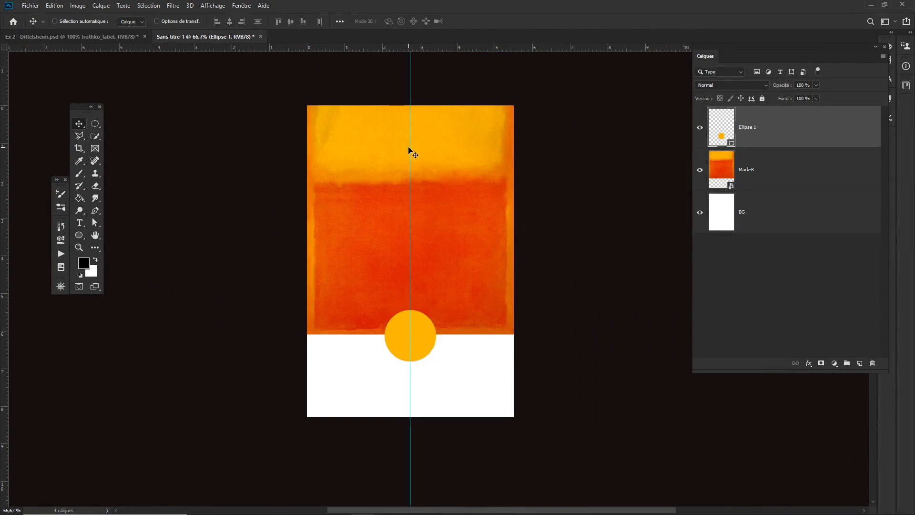
pyautogui.moveTo(410, 148); pyautogui.dragTo(2, 180)
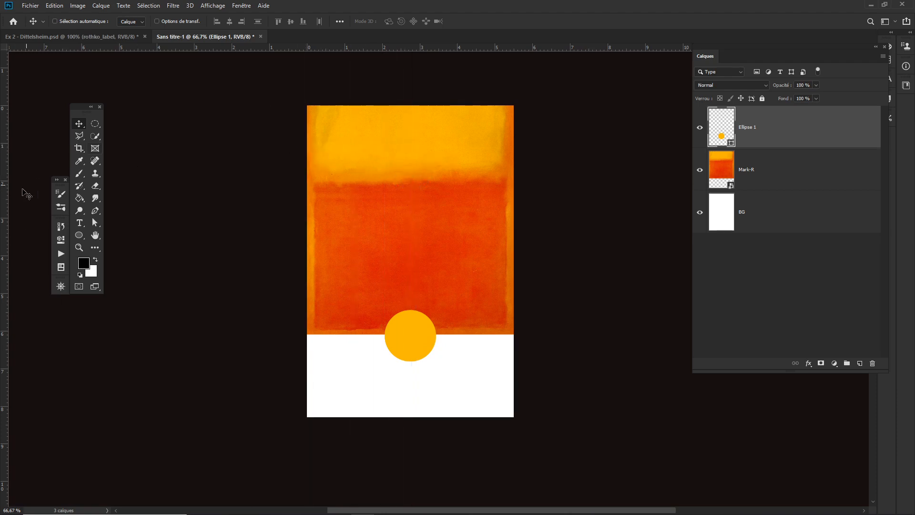
pyautogui.moveTo(5, 204); pyautogui.dragTo(429, 47)
pyautogui.hotkey('alt', 'Tab')
# - Import and embed Rose.png from the wineLabel folder into the label
pyautogui.click(28, 6)
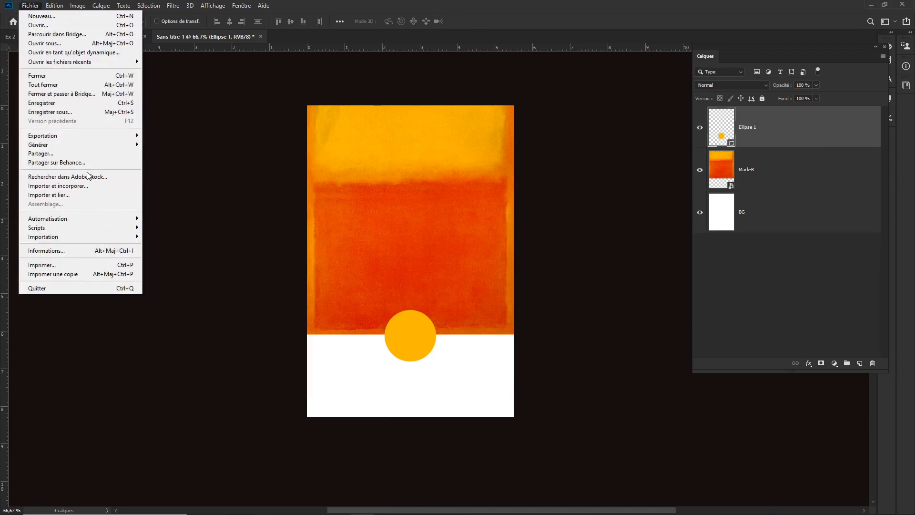
pyautogui.click(81, 185)
pyautogui.click(193, 146)
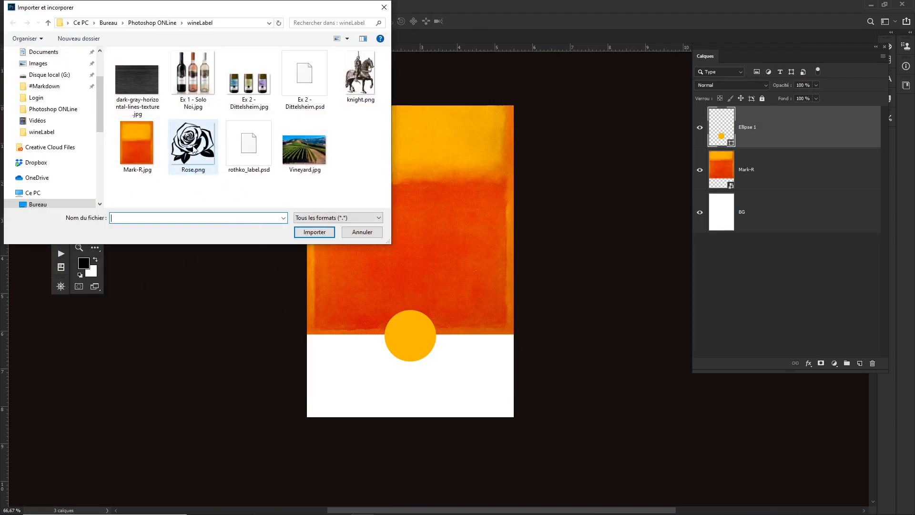
pyautogui.click(315, 232)
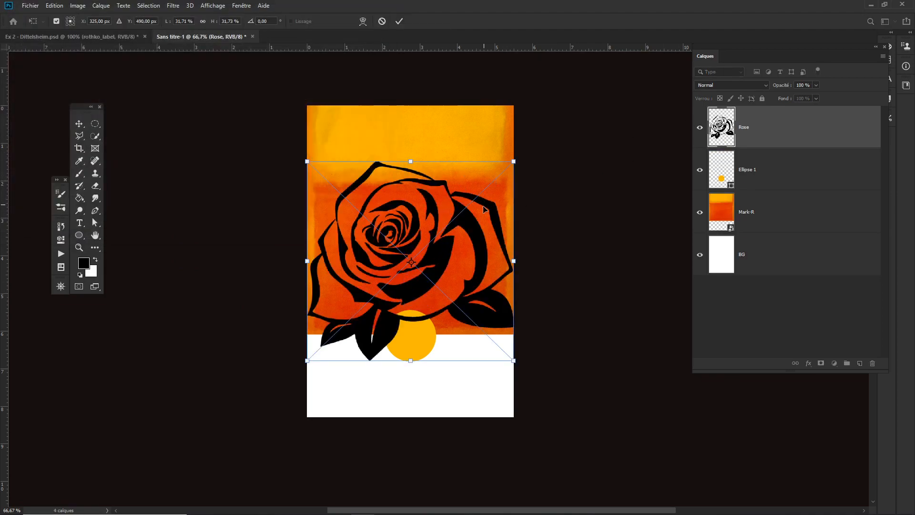
# - Commit the rose placement and scale the rose down to fit inside the yellow circle
pyautogui.press('Return')
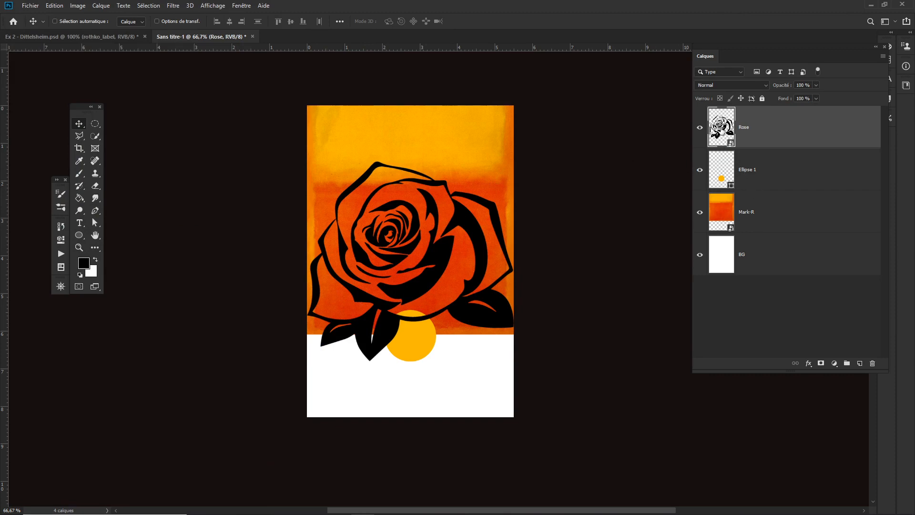
pyautogui.keyDown('alt'); pyautogui.click(700, 127); pyautogui.keyUp('alt')
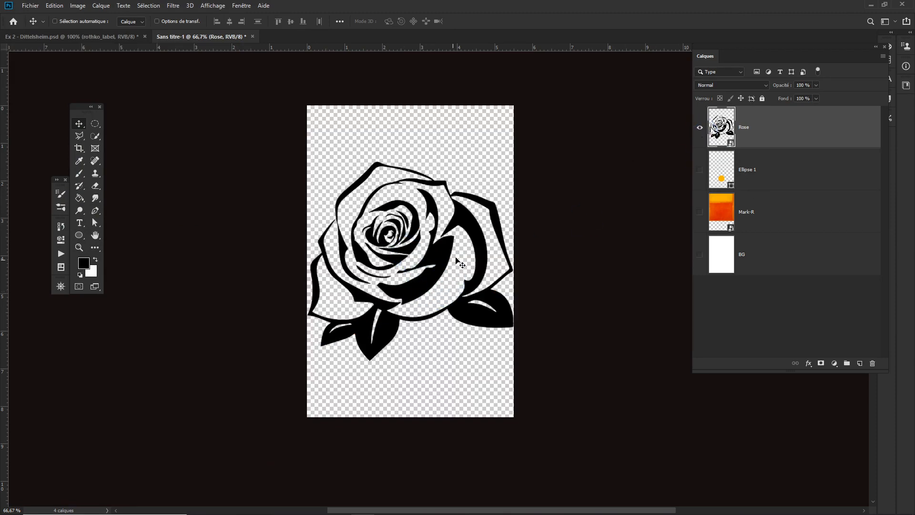
pyautogui.keyDown('alt'); pyautogui.click(699, 127); pyautogui.keyUp('alt')
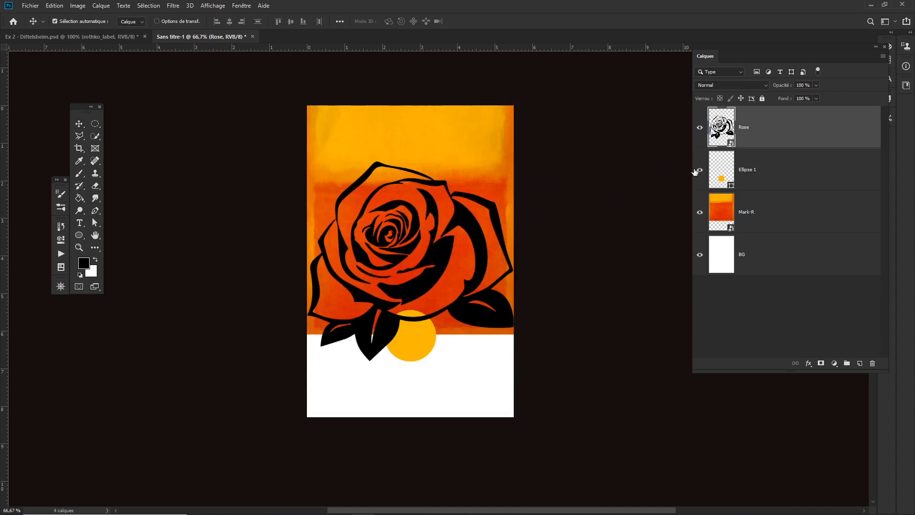
pyautogui.hotkey('ctrl', 't')
pyautogui.moveTo(506, 169); pyautogui.dragTo(425, 319)
pyautogui.press('Return')
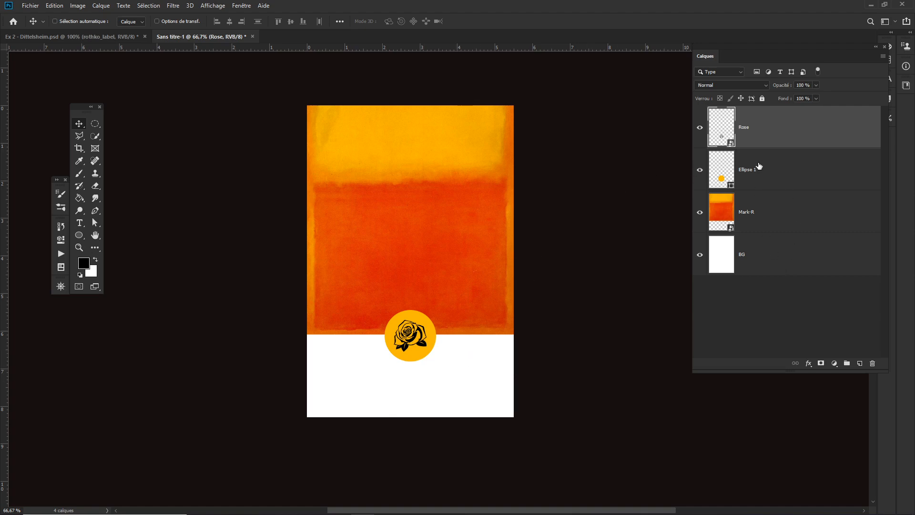
# - Apply a white Color Overlay at 100% opacity to the rose layer
pyautogui.click(810, 365)
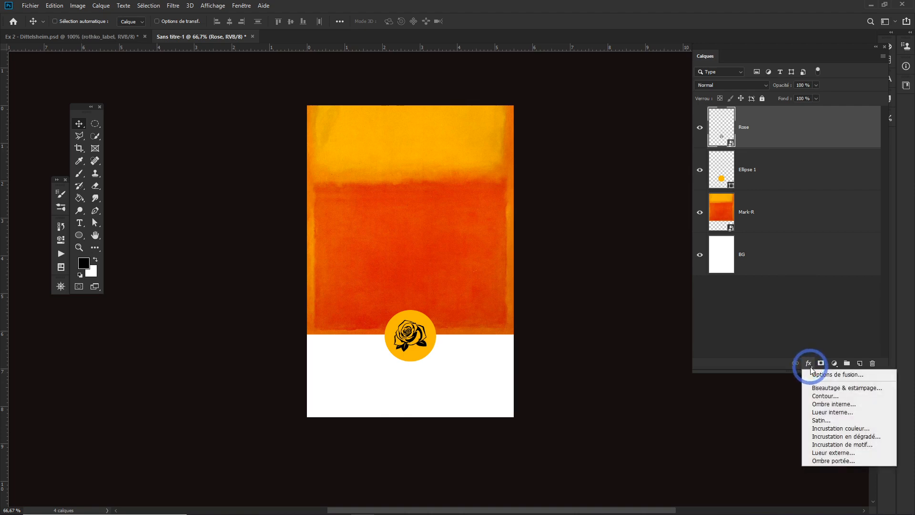
pyautogui.click(849, 429)
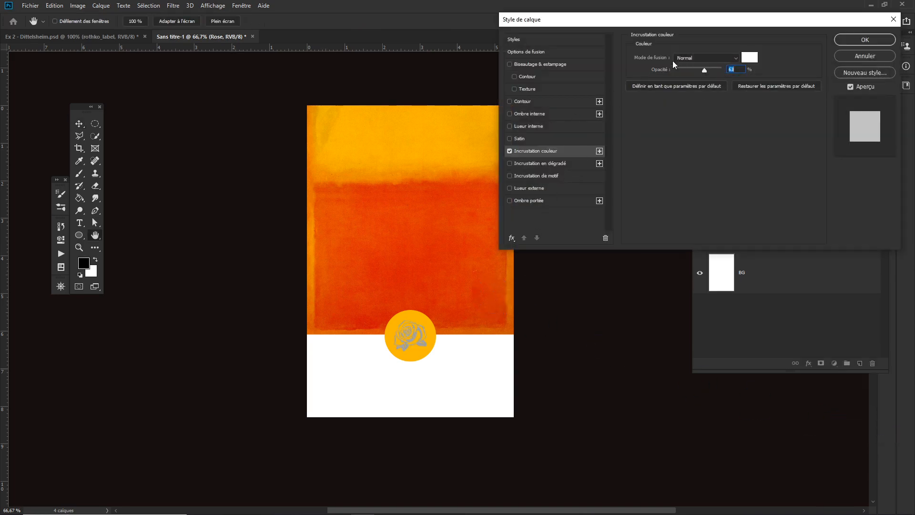
pyautogui.moveTo(713, 71); pyautogui.dragTo(748, 69)
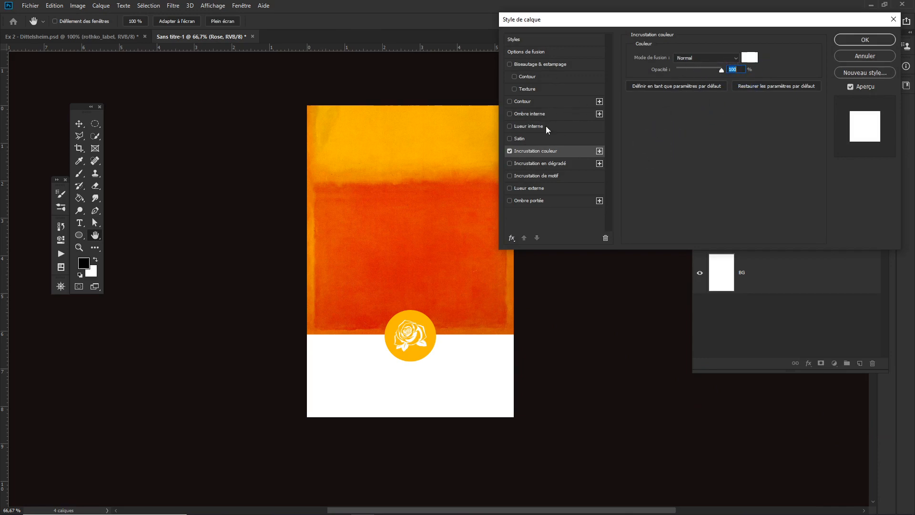
pyautogui.click(514, 89)
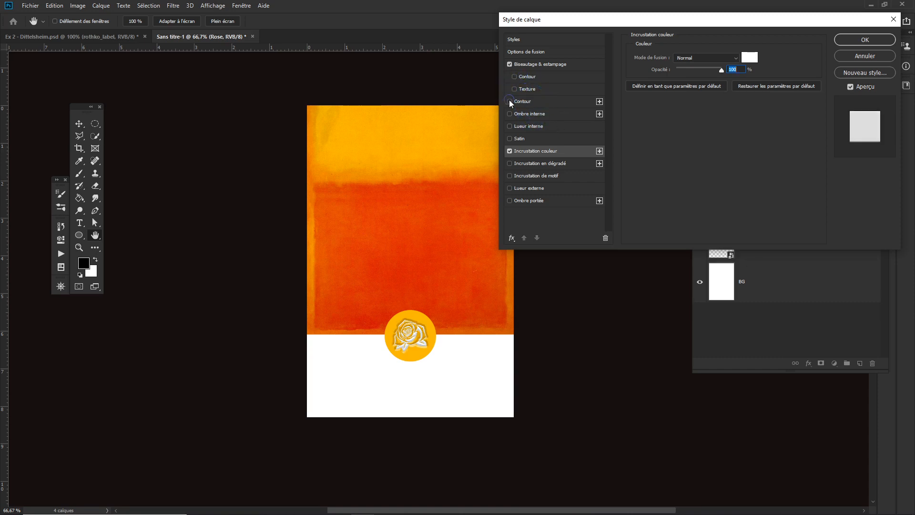
pyautogui.click(510, 101)
pyautogui.click(509, 101)
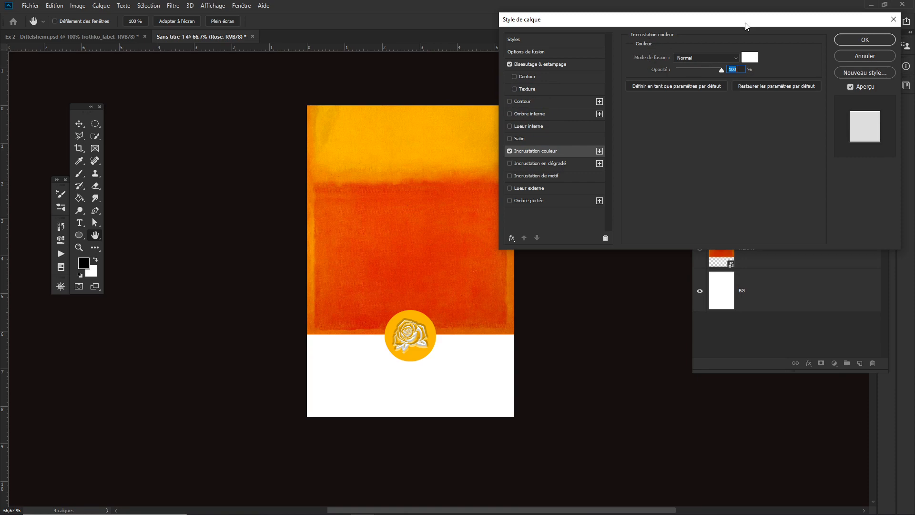
pyautogui.click(509, 64)
pyautogui.click(885, 42)
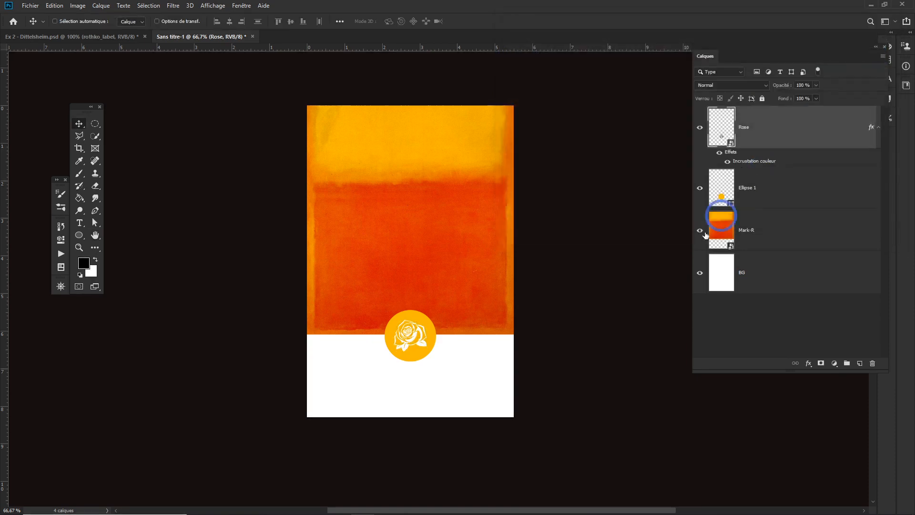
# - Try pasting the rose's layer style onto the circle, then undo it
pyautogui.rightClick(731, 153)
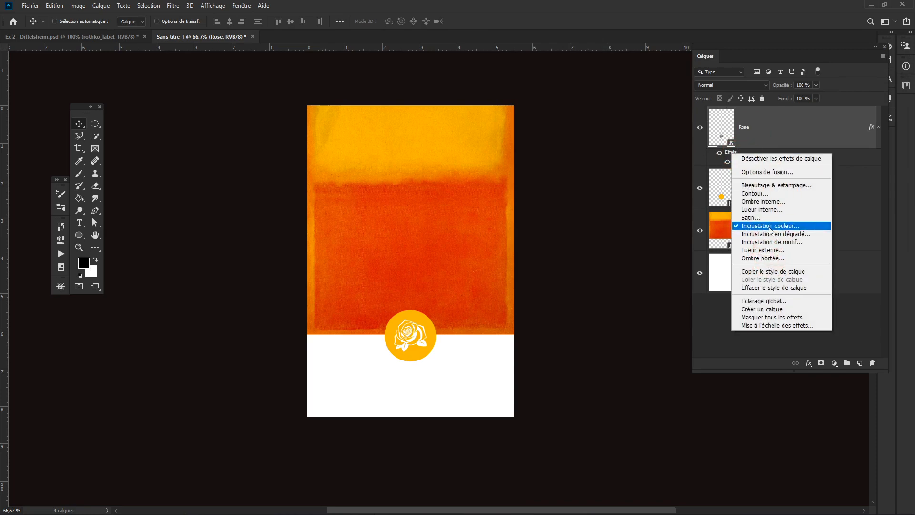
pyautogui.click(768, 272)
pyautogui.rightClick(776, 199)
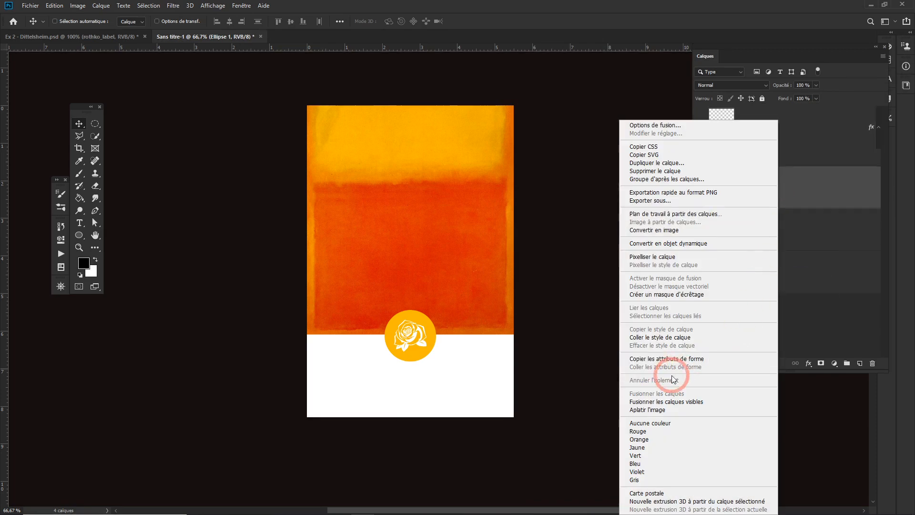
pyautogui.click(675, 340)
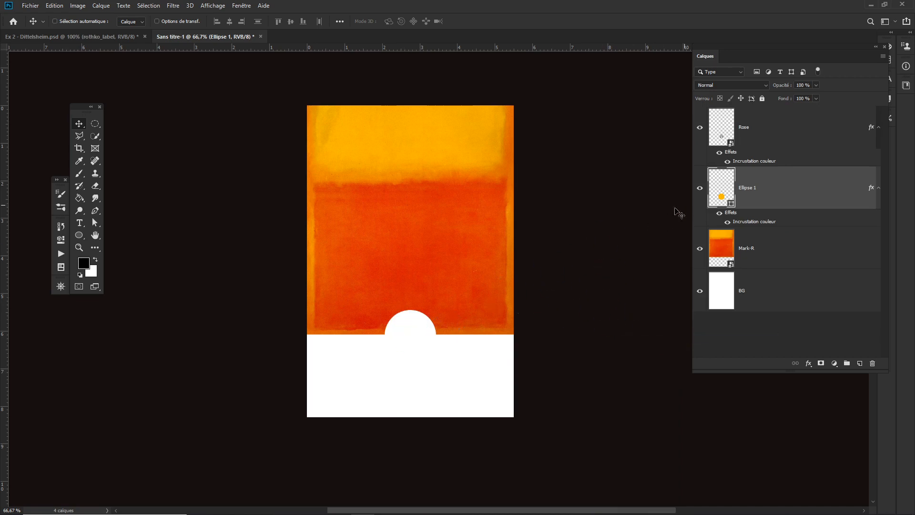
pyautogui.click(719, 213)
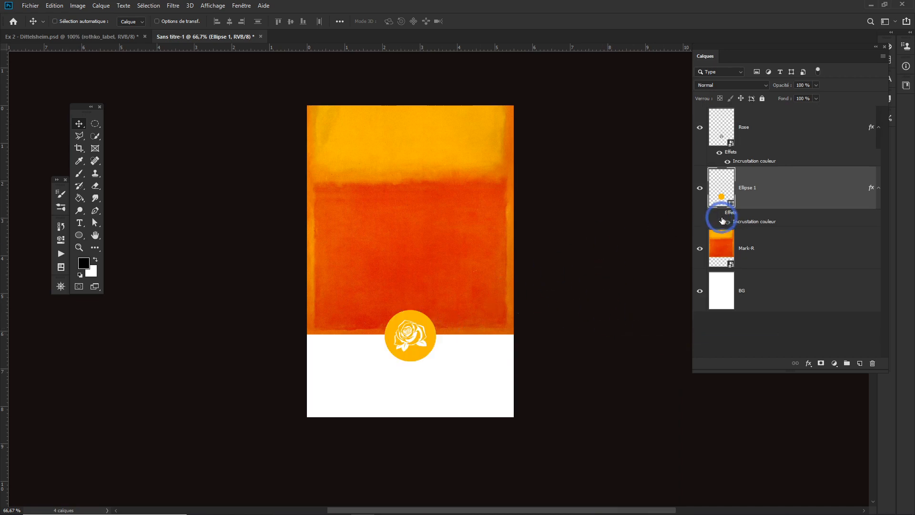
pyautogui.hotkey('ctrl', 'z')
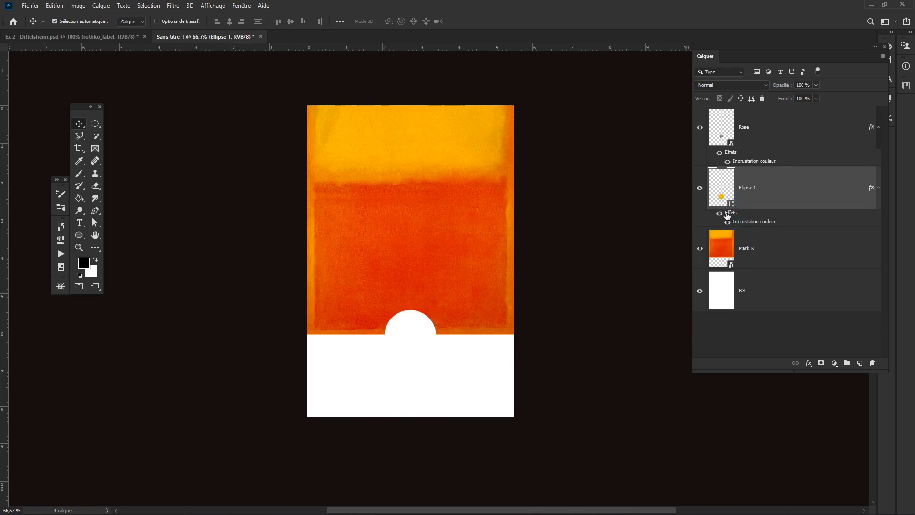
pyautogui.hotkey('ctrl', 'z')
# - Hide the rose's color overlay and add a Solid Color fill layer clipped to the rose
pyautogui.click(758, 123)
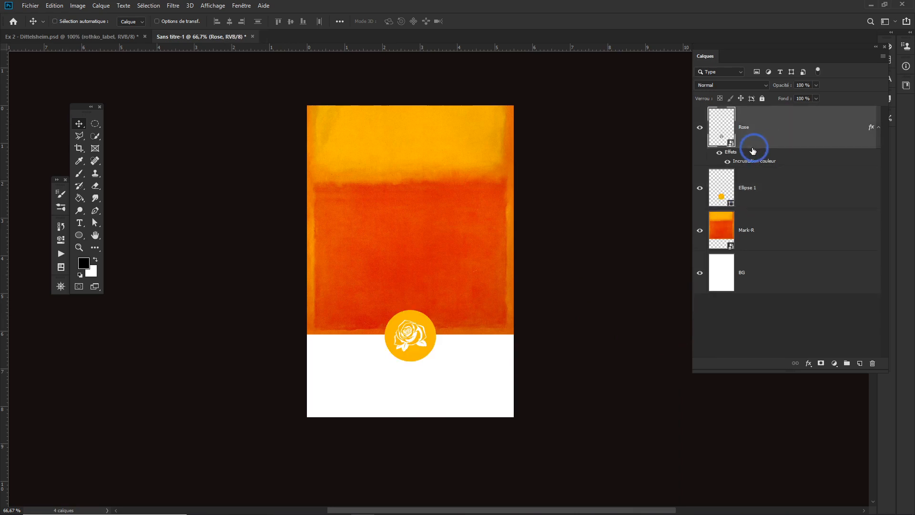
pyautogui.click(720, 152)
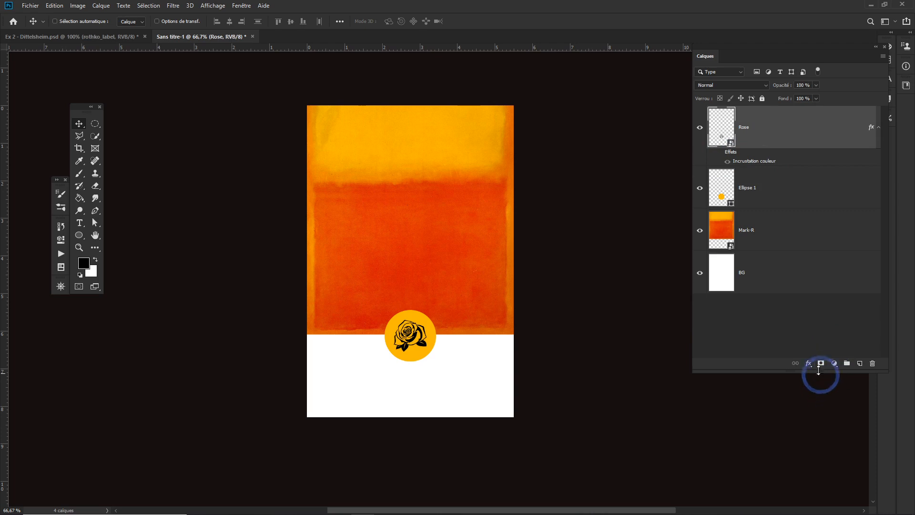
pyautogui.click(834, 364)
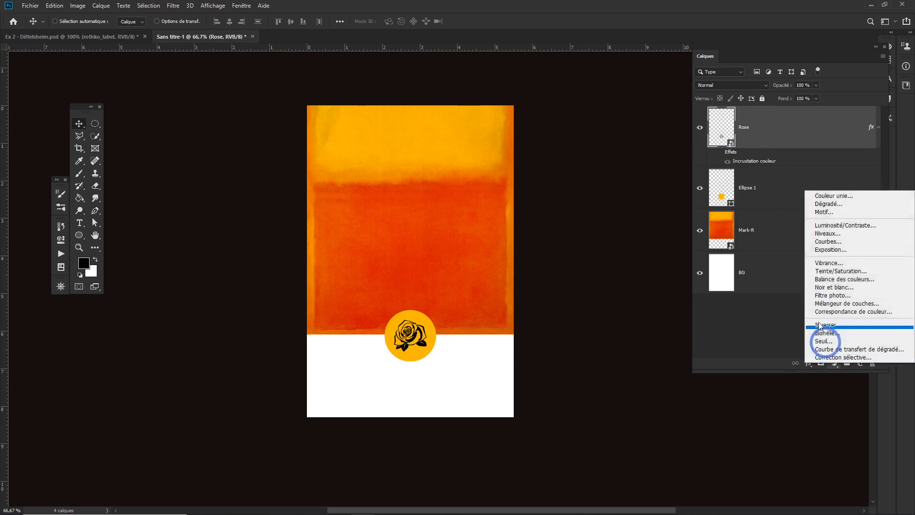
pyautogui.click(834, 196)
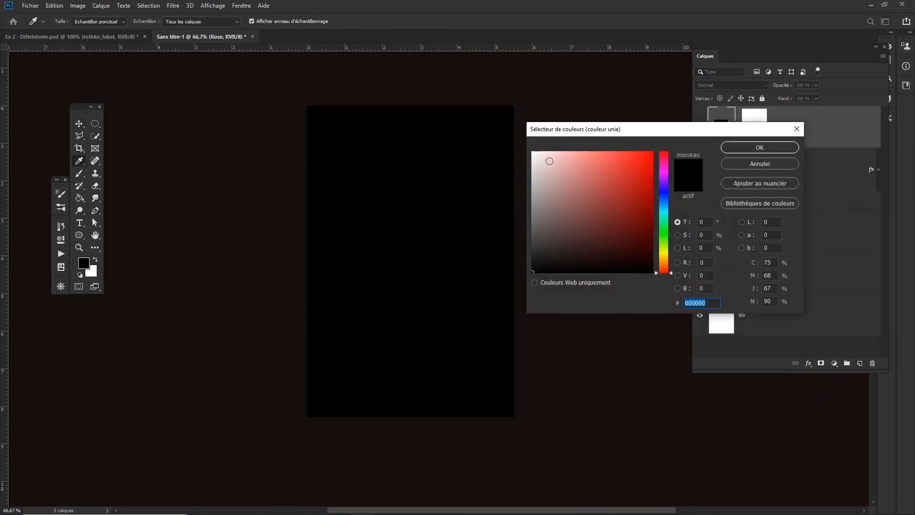
pyautogui.moveTo(549, 162); pyautogui.dragTo(528, 146)
pyautogui.click(748, 152)
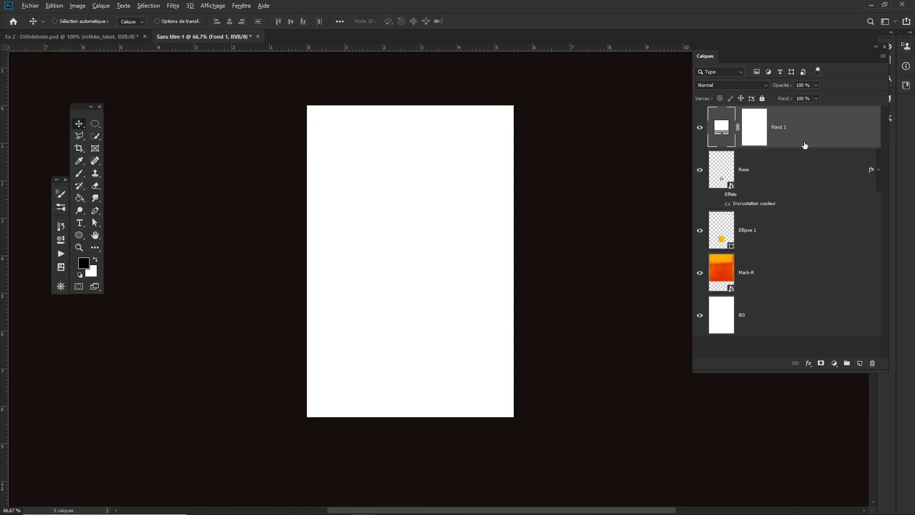
pyautogui.moveTo(804, 134); pyautogui.dragTo(802, 144)
pyautogui.keyDown('alt'); pyautogui.click(800, 145); pyautogui.keyUp('alt')
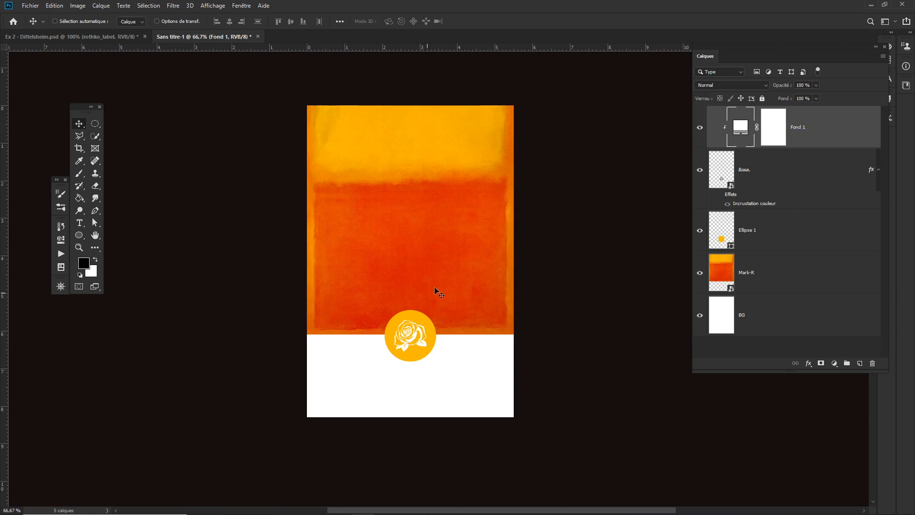
# - Set the clipped fill colour to dd2d08, sampled from the painting's orange-red band
pyautogui.doubleClick(743, 132)
pyautogui.click(652, 153)
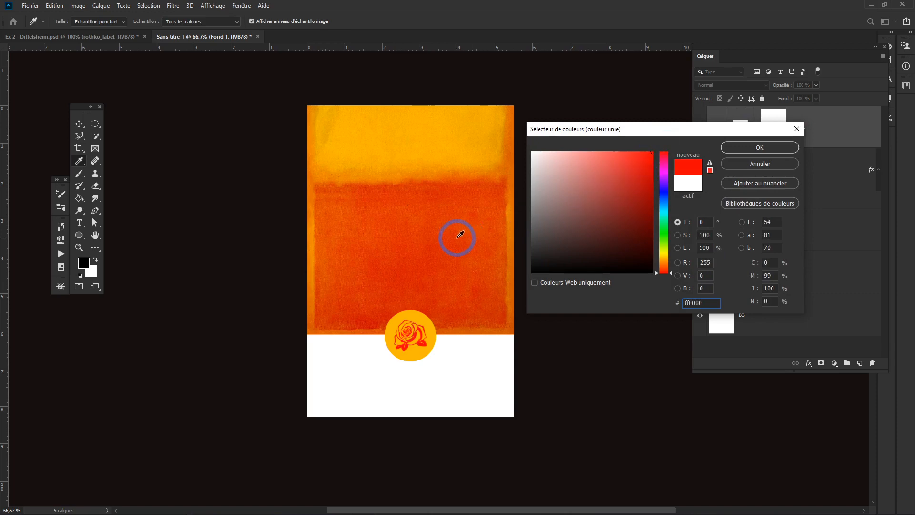
pyautogui.click(432, 257)
pyautogui.click(431, 244)
pyautogui.click(428, 273)
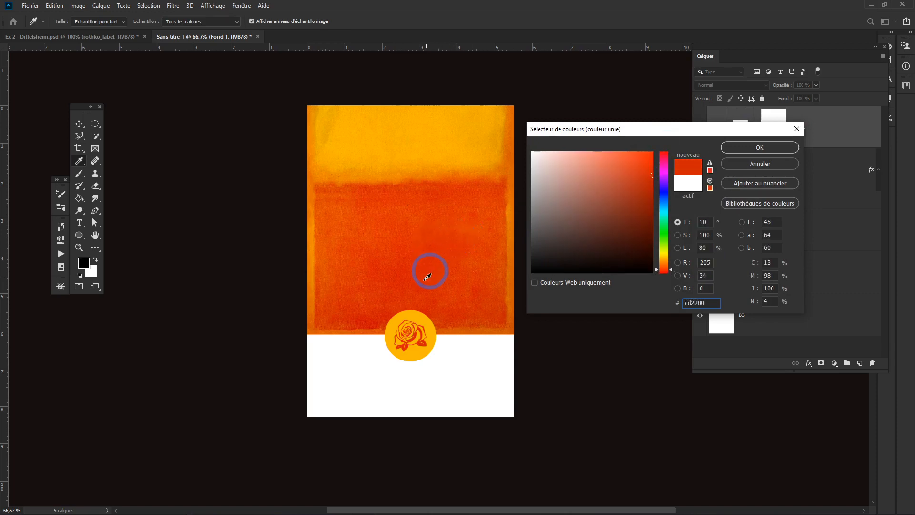
pyautogui.click(415, 252)
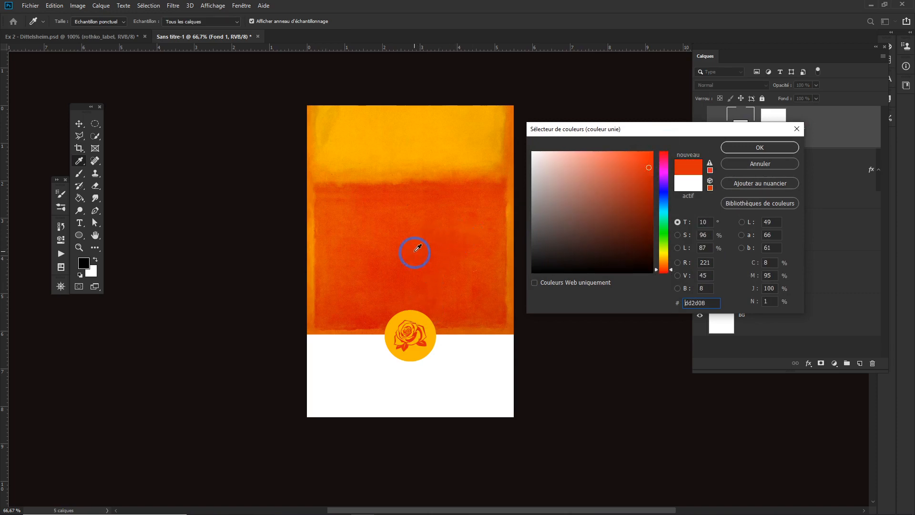
pyautogui.click(750, 147)
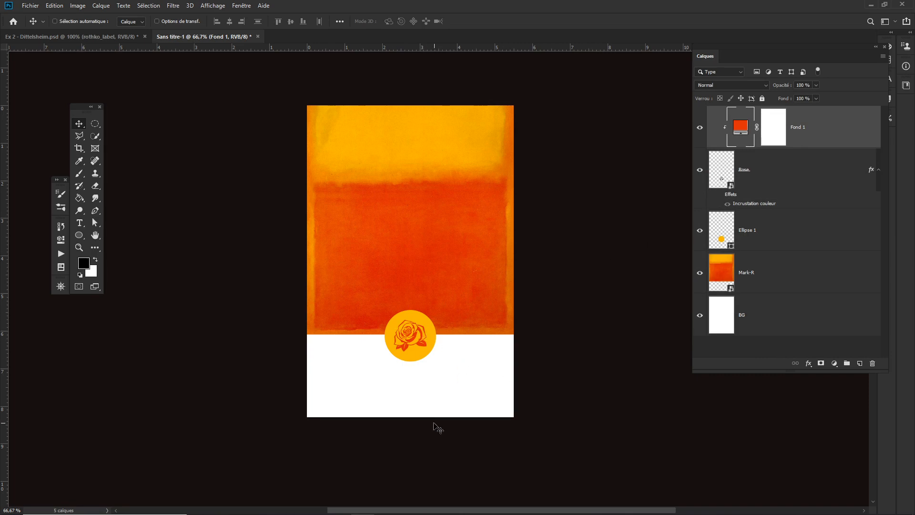
# - Add a text line reading Dittlesheim below the circle on the white area
pyautogui.hotkey('ctrl', 'space')
pyautogui.moveTo(398, 372); pyautogui.dragTo(416, 380)
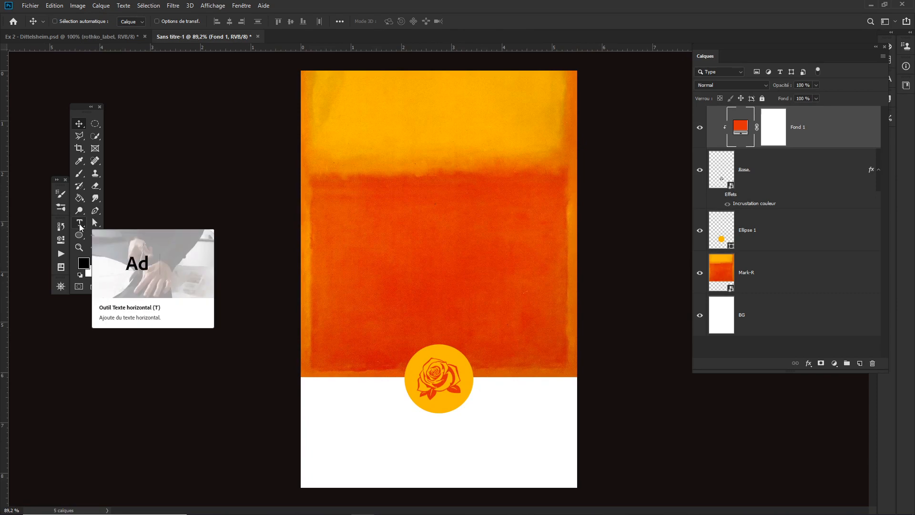
pyautogui.click(79, 224)
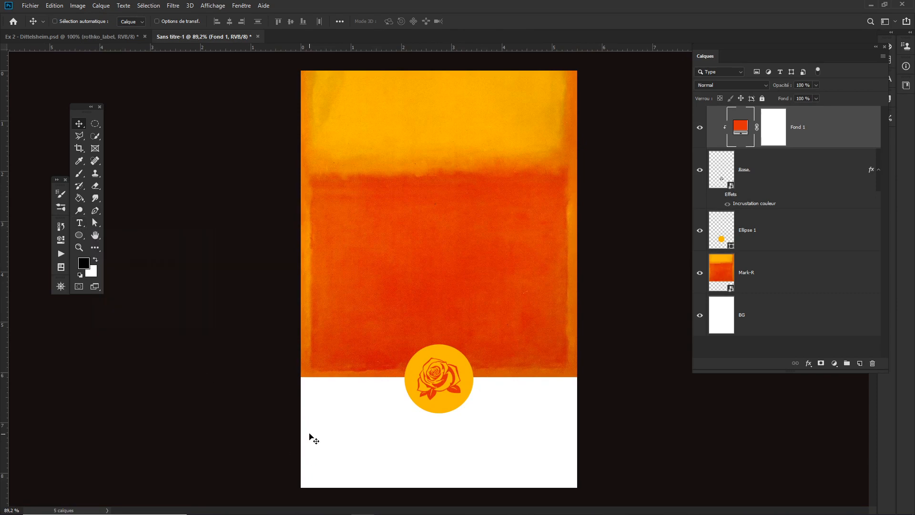
pyautogui.click(369, 432)
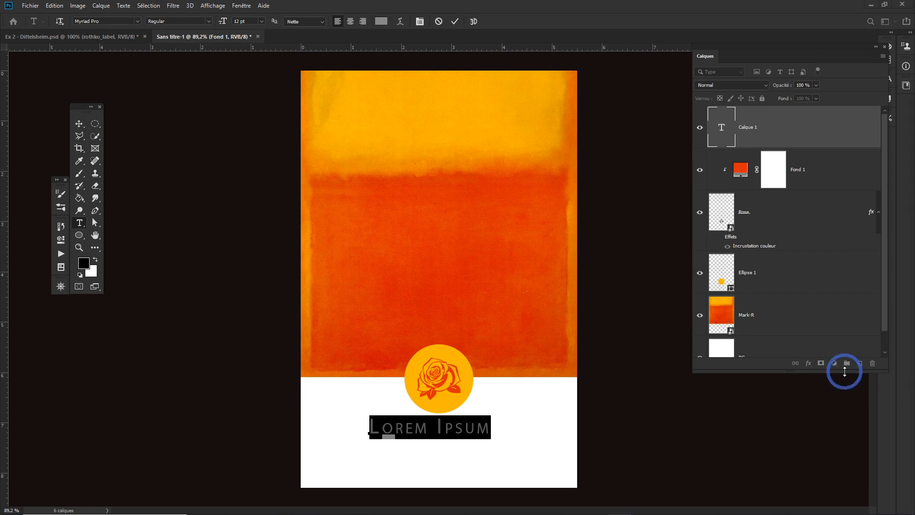
pyautogui.hotkey('ctrl', 'c')
pyautogui.click(419, 435)
pyautogui.click(379, 427)
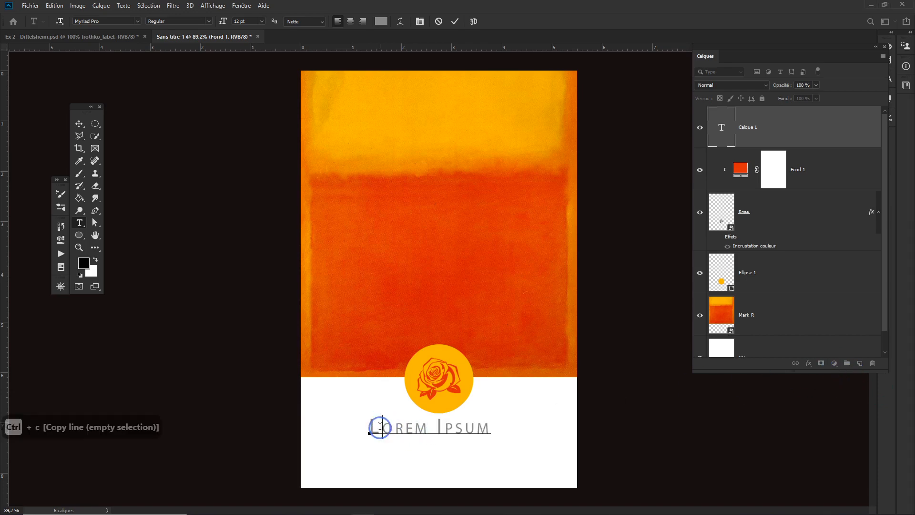
pyautogui.click(368, 427)
pyautogui.keyDown('shift'); pyautogui.click(501, 422); pyautogui.keyUp('shift')
pyautogui.hotkey('ctrl', 'v')
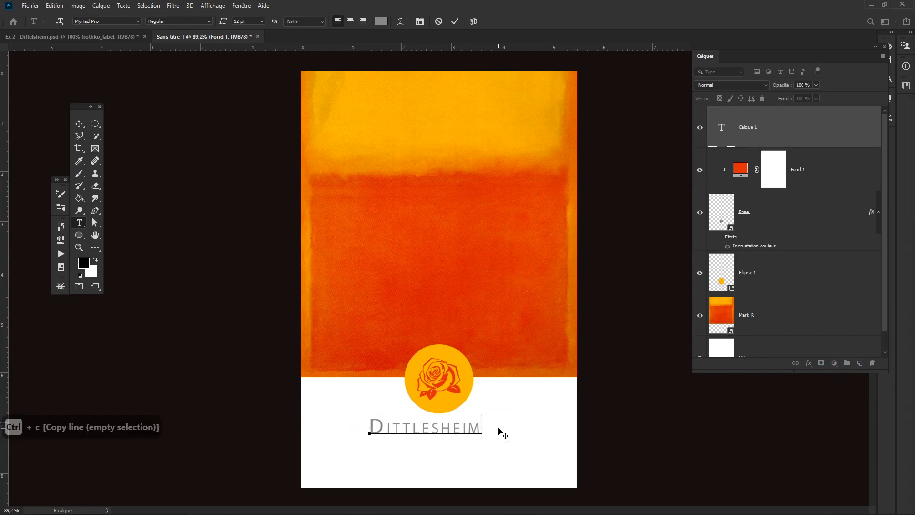
pyautogui.click(502, 437)
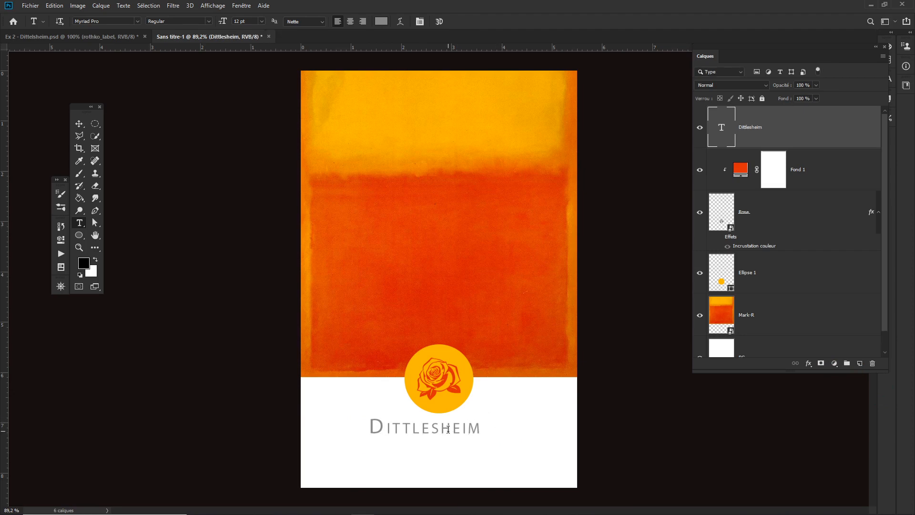
# - Set the Dittlesheim text colour to db2707, sampled from the painting's red-orange band
pyautogui.doubleClick(424, 425)
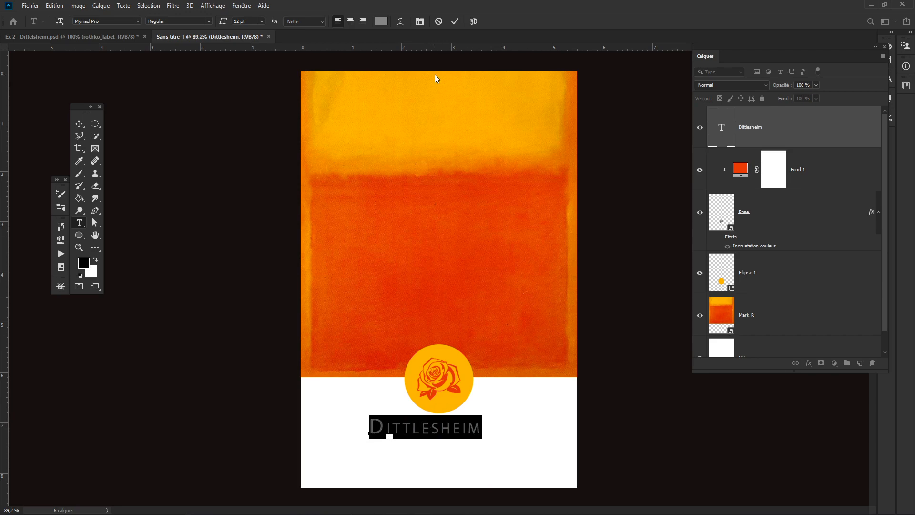
pyautogui.click(455, 22)
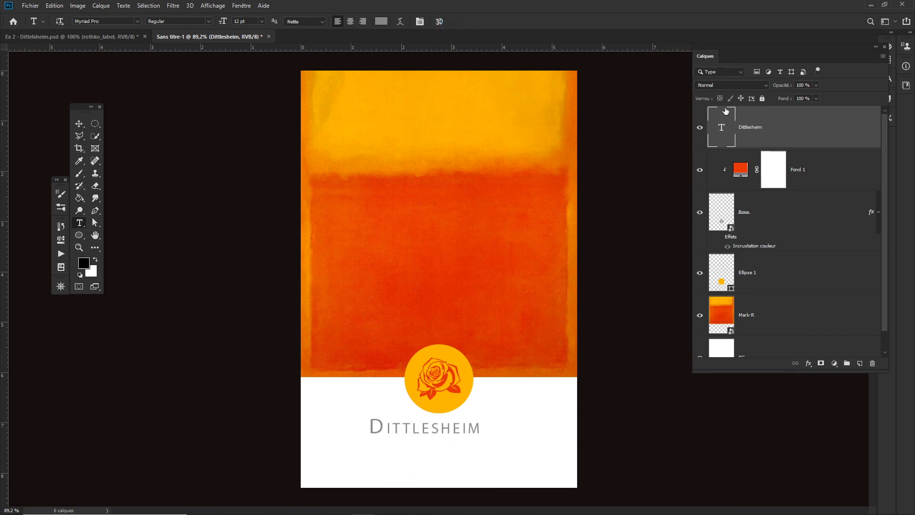
pyautogui.doubleClick(723, 133)
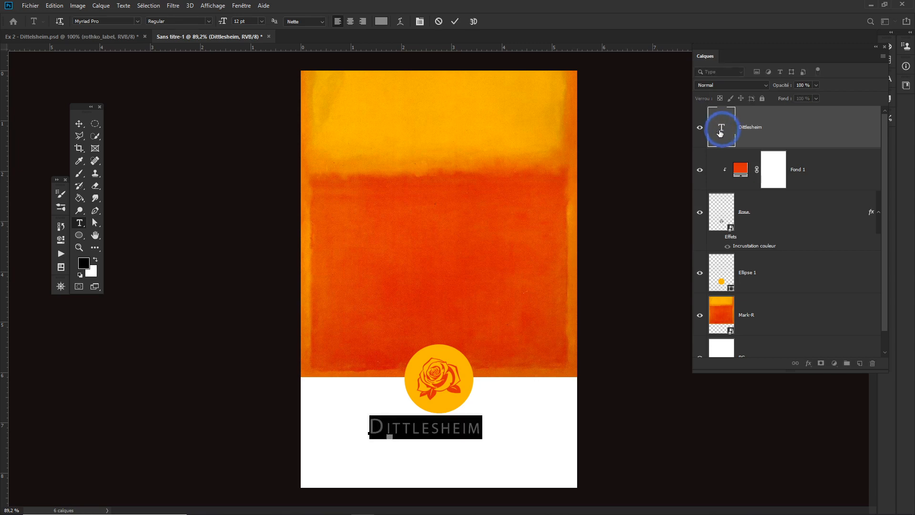
pyautogui.click(381, 22)
pyautogui.click(470, 273)
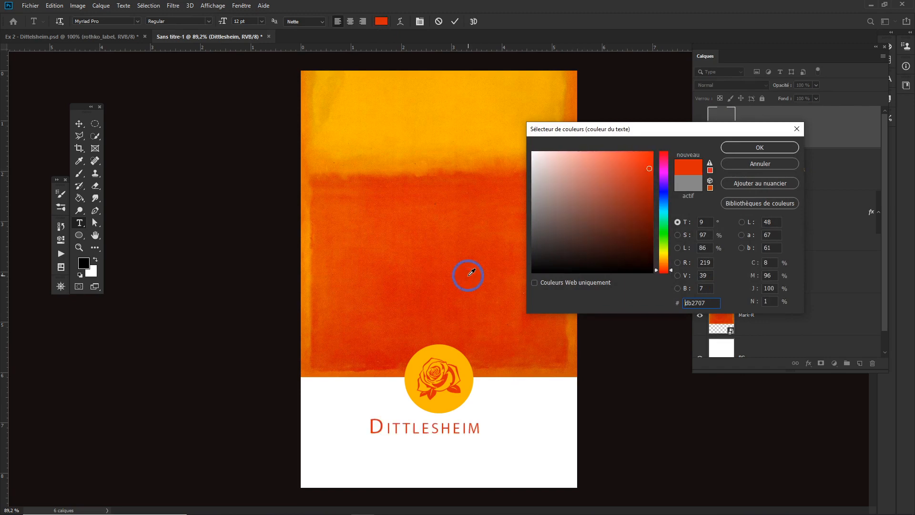
pyautogui.moveTo(472, 243); pyautogui.dragTo(470, 250)
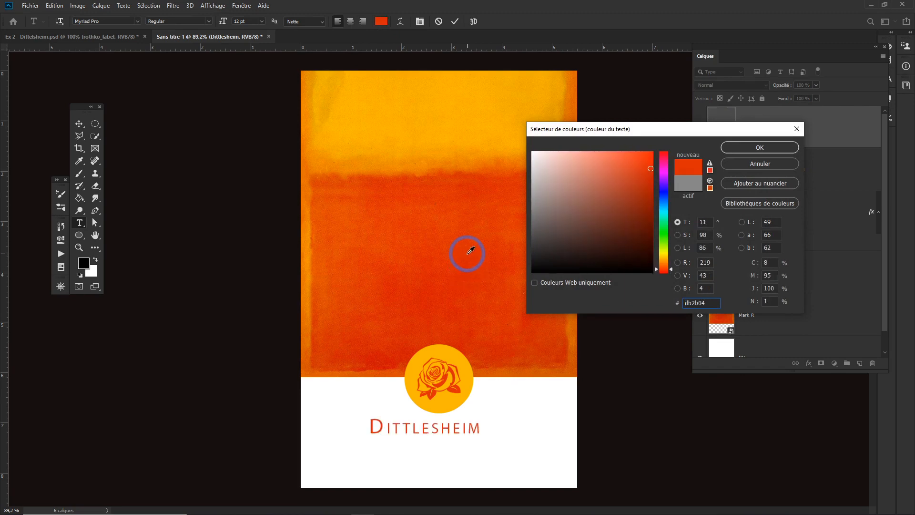
pyautogui.click(760, 147)
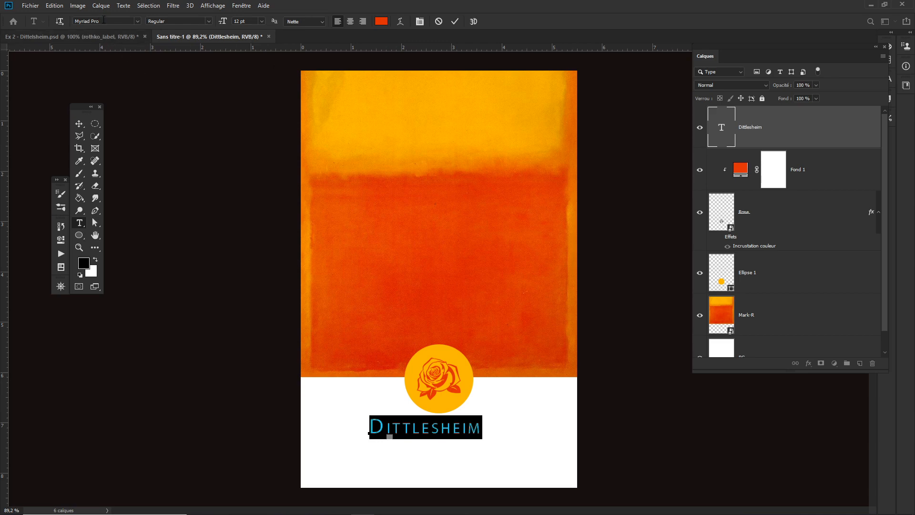
pyautogui.click(104, 20)
pyautogui.click(137, 21)
pyautogui.write('beb')
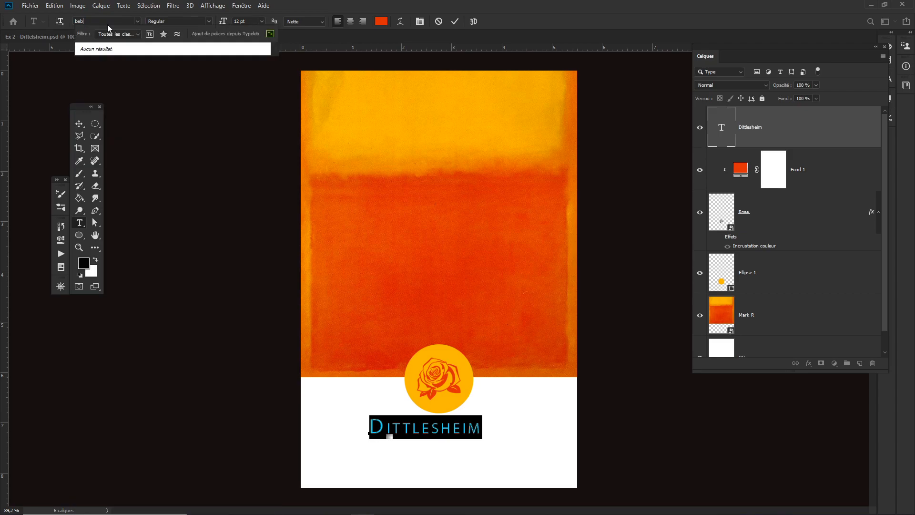
pyautogui.press('BackSpace')
pyautogui.press('BackSpace')
pyautogui.press('BackSpace')
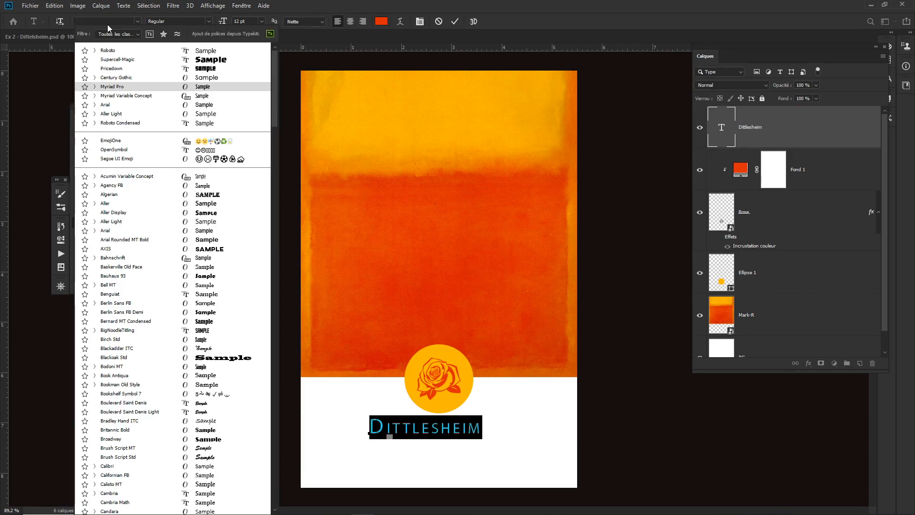
pyautogui.press('Escape')
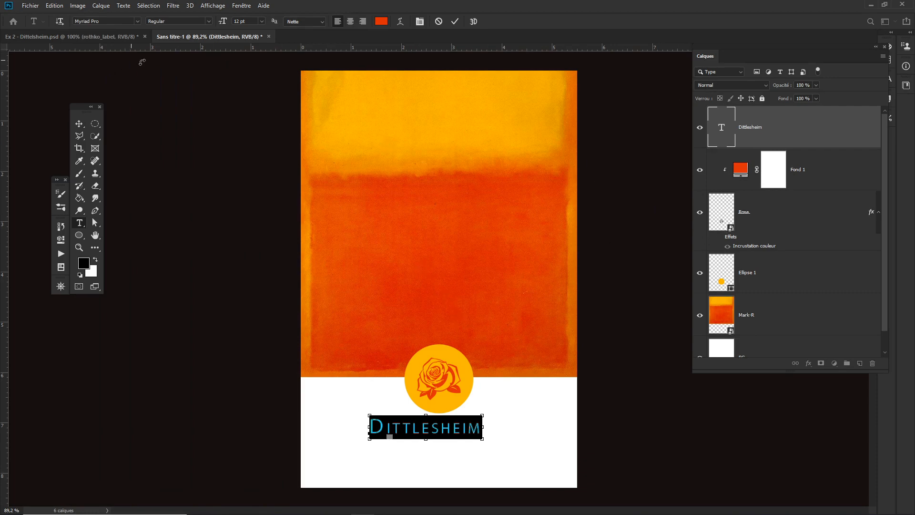
pyautogui.hotkey('ctrl', 't')
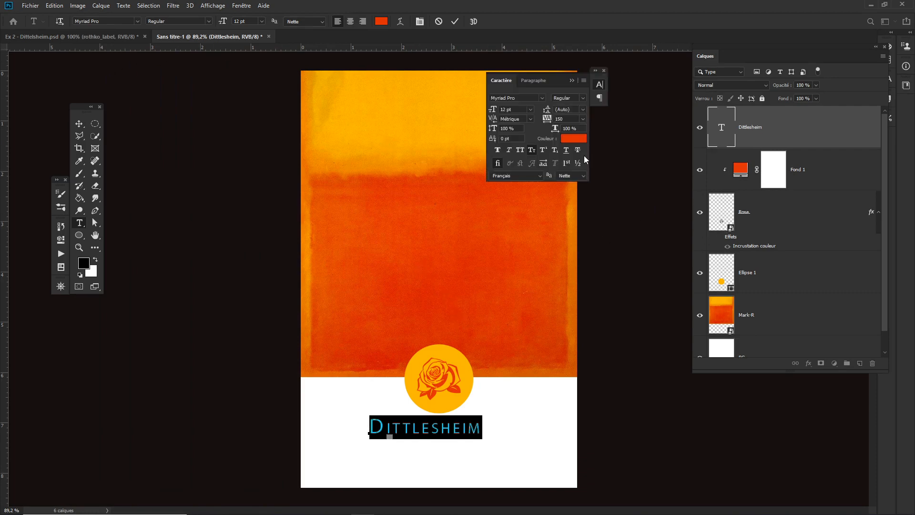
pyautogui.click(542, 98)
pyautogui.click(679, 117)
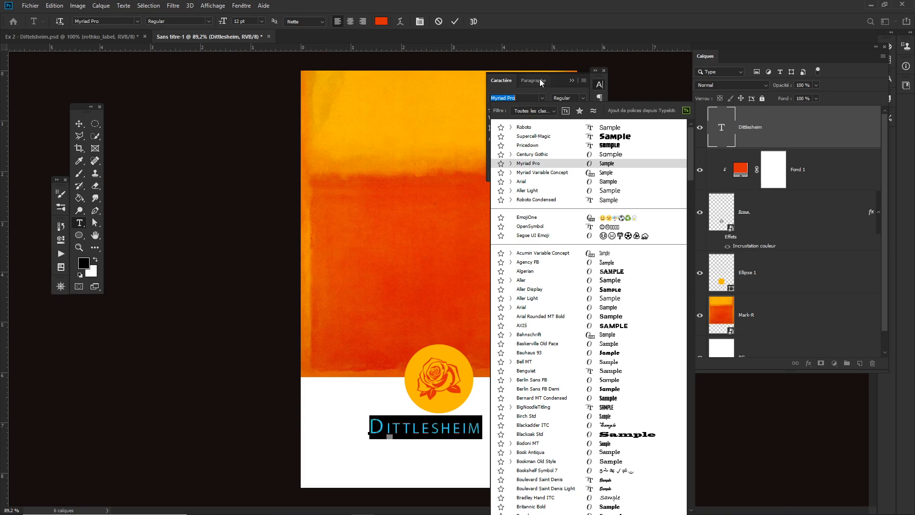
pyautogui.click(571, 81)
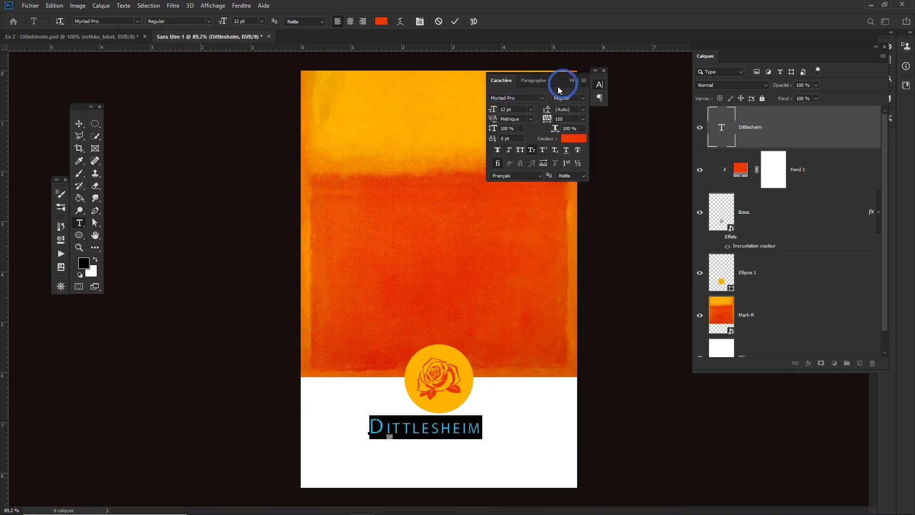
pyautogui.click(420, 431)
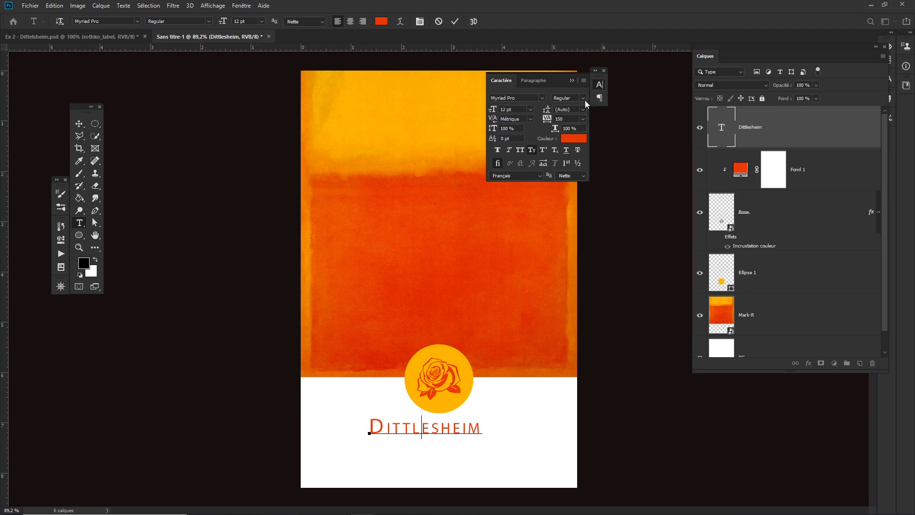
pyautogui.click(604, 71)
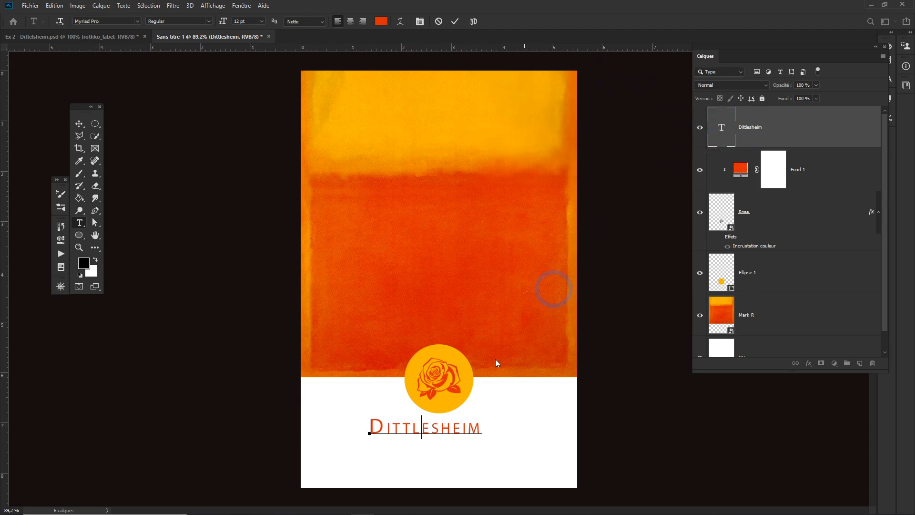
pyautogui.press('Escape')
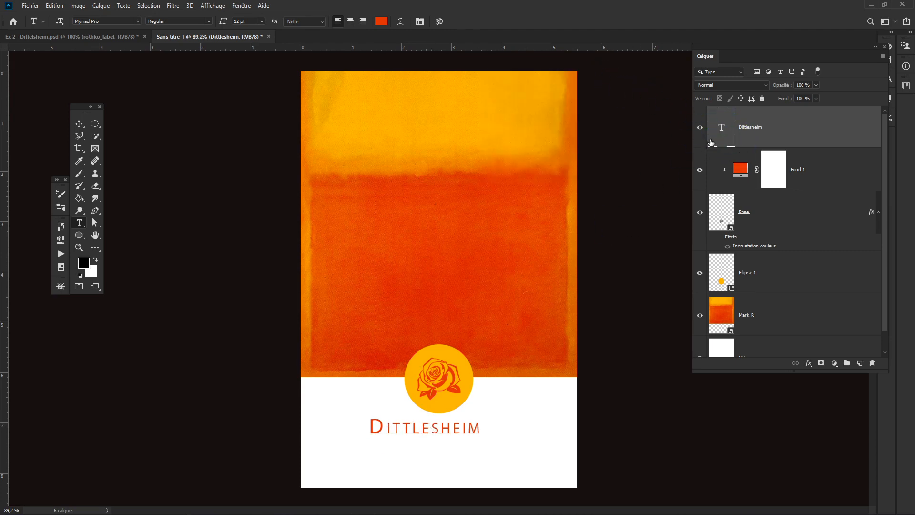
# - Set the Dittlesheim text's letter spacing to 300
pyautogui.doubleClick(727, 131)
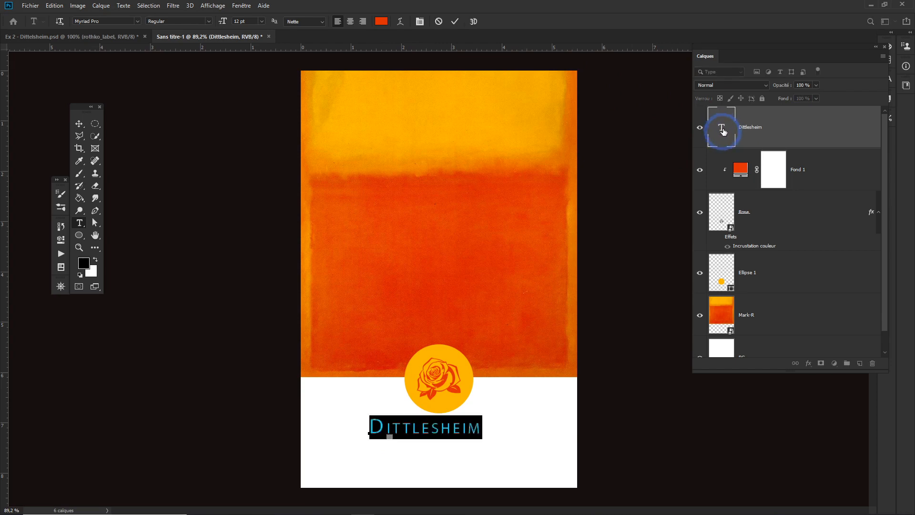
pyautogui.hotkey('ctrl', 't')
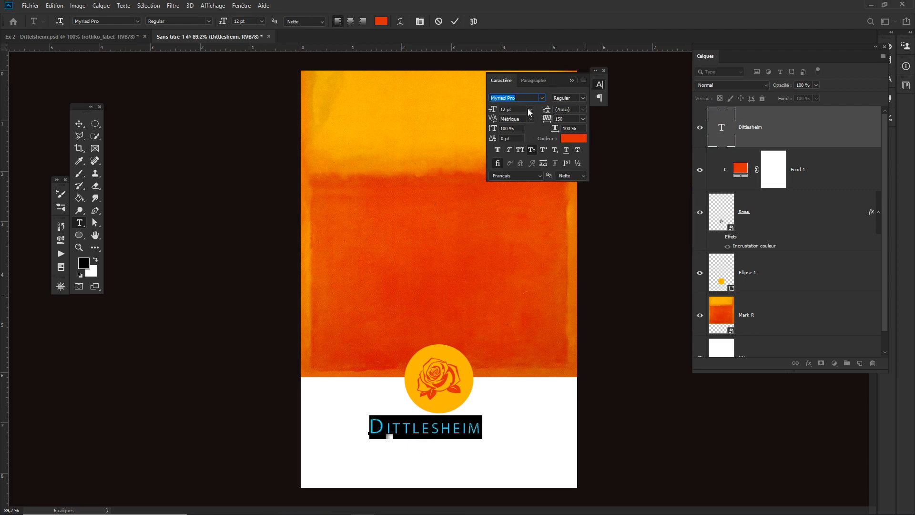
pyautogui.click(561, 119)
pyautogui.press('Return')
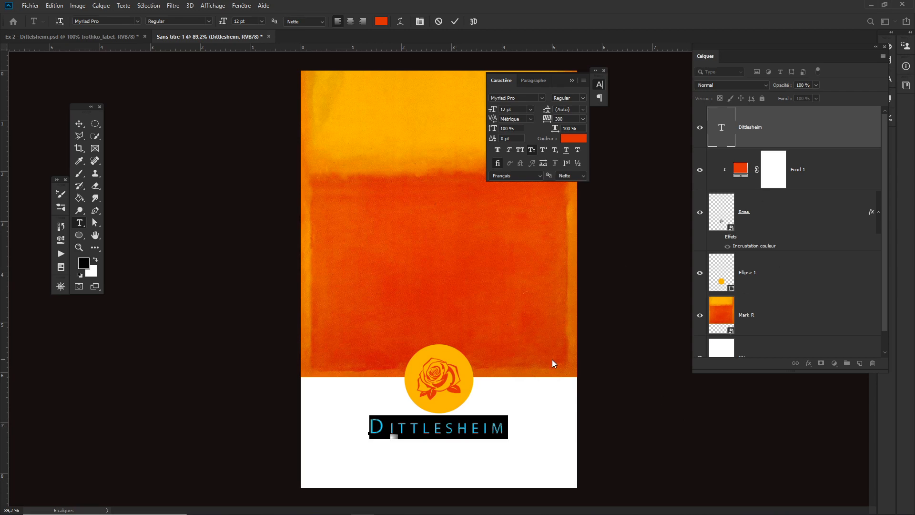
pyautogui.click(456, 20)
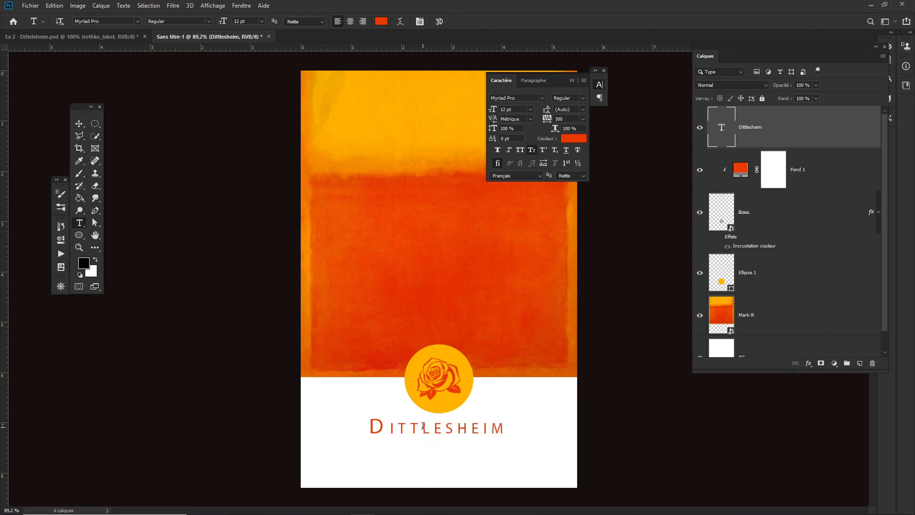
# - Nudge the Dittlesheim text slightly to centre it under the circle
pyautogui.click(572, 80)
pyautogui.press('v')
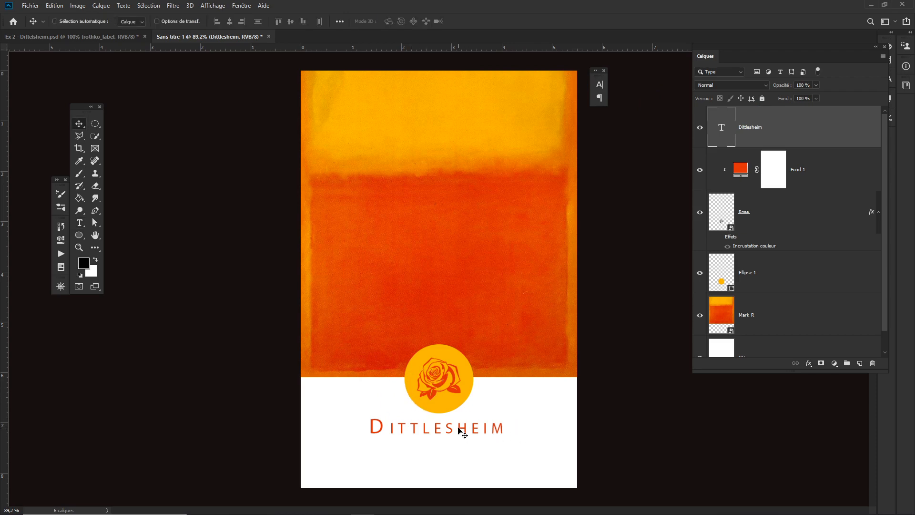
pyautogui.moveTo(458, 429); pyautogui.dragTo(457, 427)
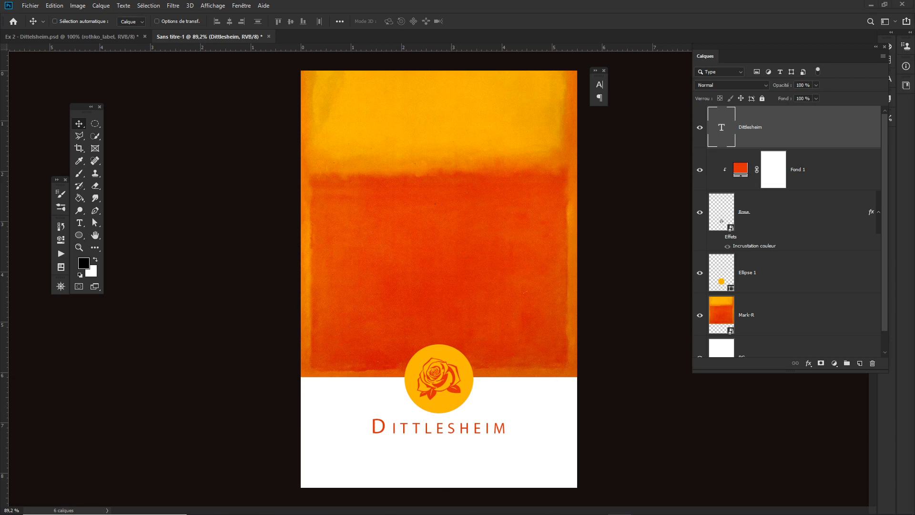
pyautogui.hotkey('ctrl', 'c')
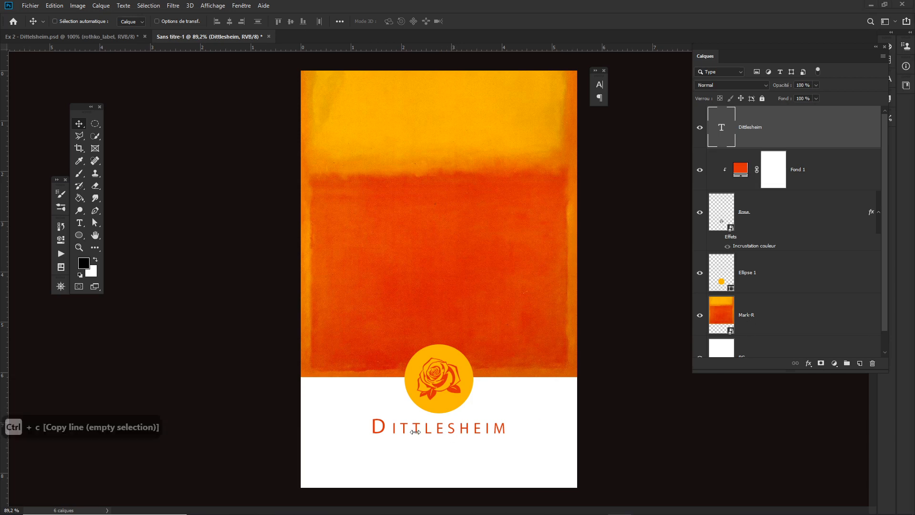
# - Duplicate the Dittlesheim text layer and move the copy down just below the original line
pyautogui.click(777, 138)
pyautogui.rightClick(765, 134)
pyautogui.click(802, 130)
pyautogui.click(820, 133)
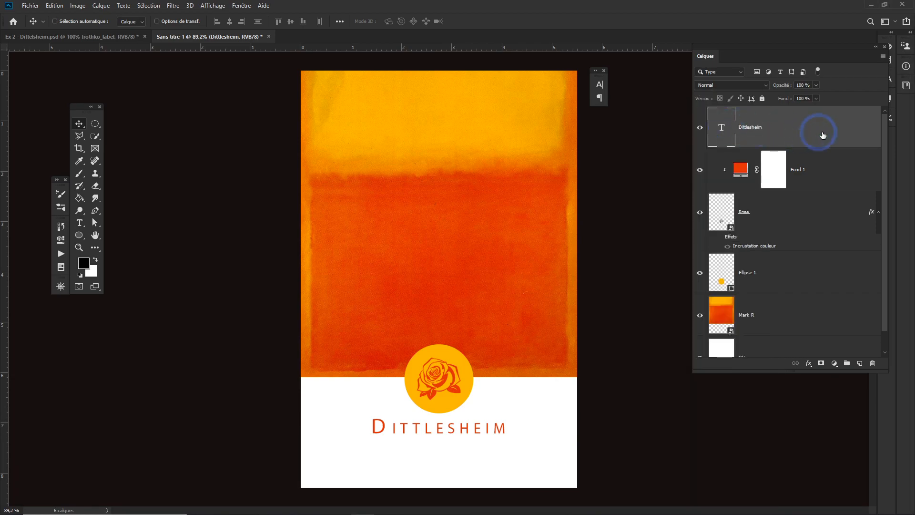
pyautogui.moveTo(823, 135); pyautogui.dragTo(860, 364)
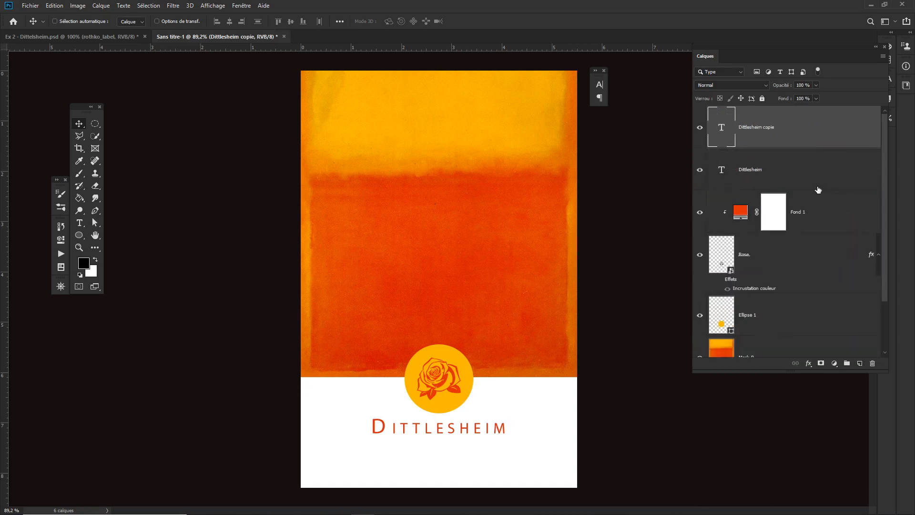
pyautogui.rightClick(807, 130)
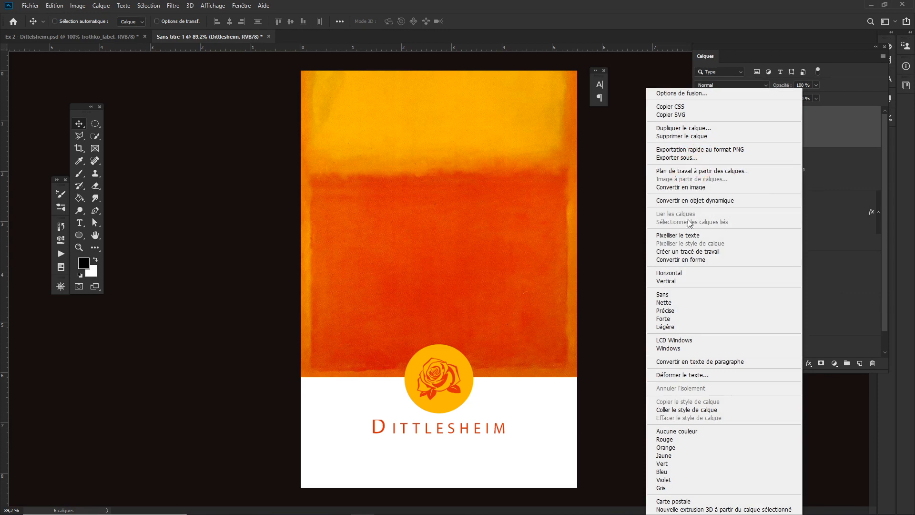
pyautogui.click(683, 129)
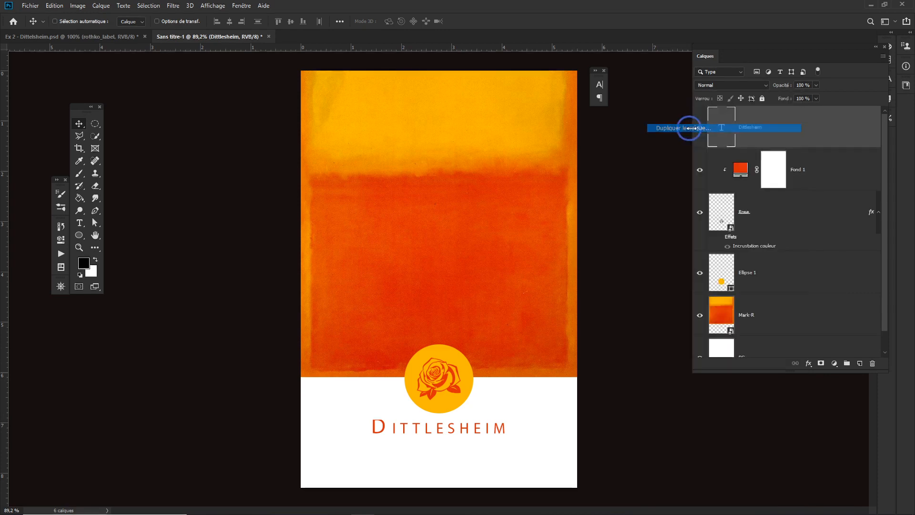
pyautogui.click(541, 147)
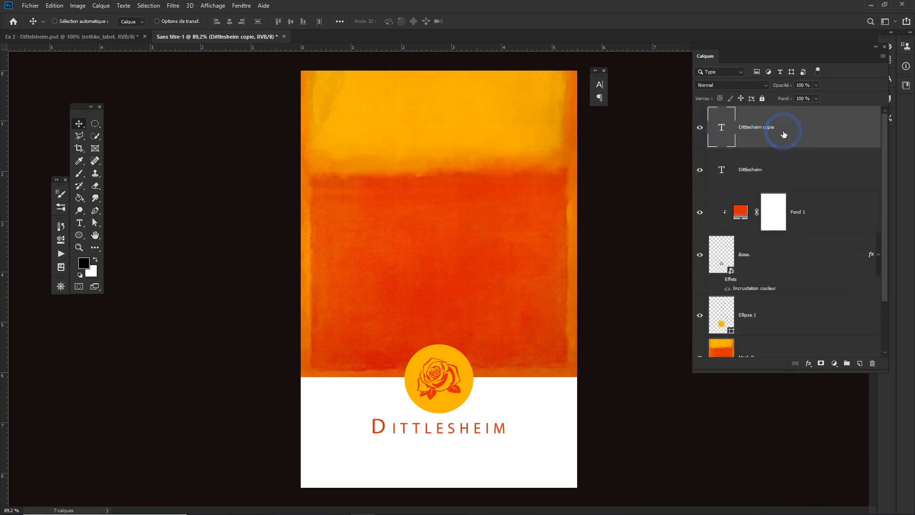
pyautogui.hotkey('ctrl', 'z')
pyautogui.hotkey('ctrl', 'j')
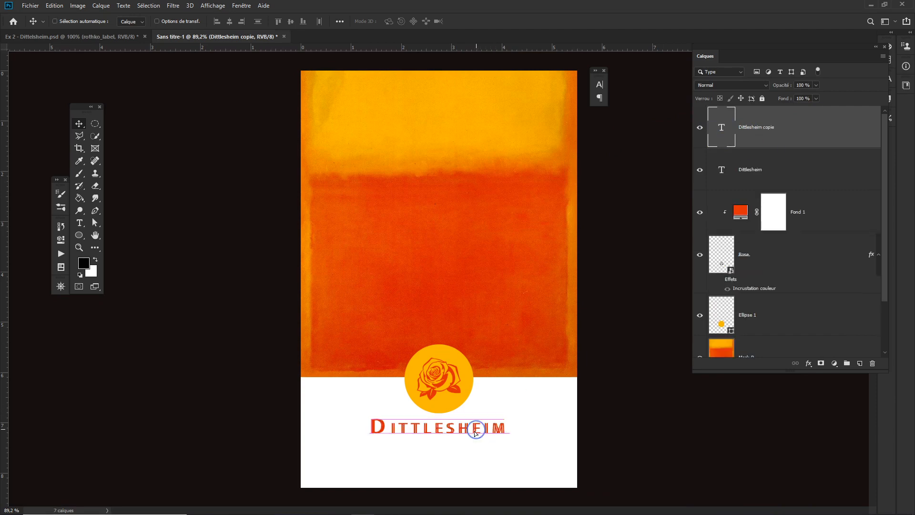
pyautogui.moveTo(474, 425); pyautogui.dragTo(474, 458)
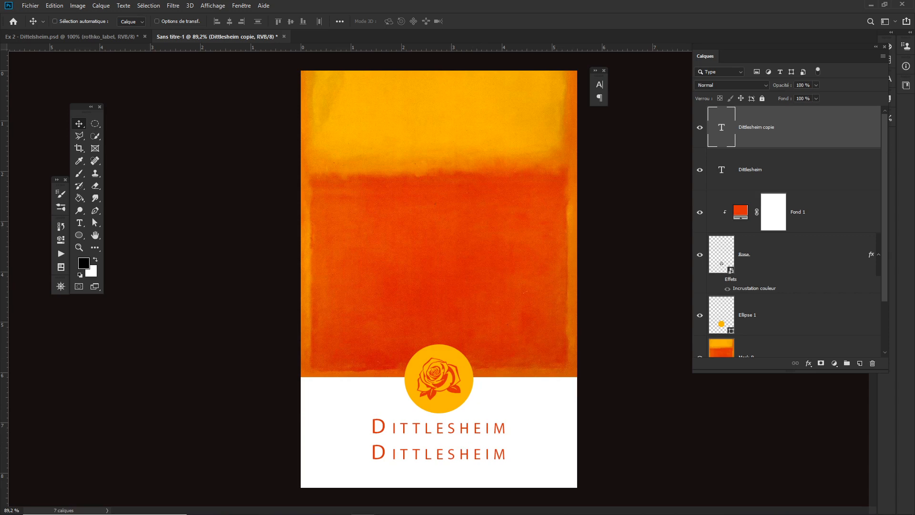
# - Replace the copied line's text with grauburgunder, using a lowercase first letter
pyautogui.doubleClick(719, 132)
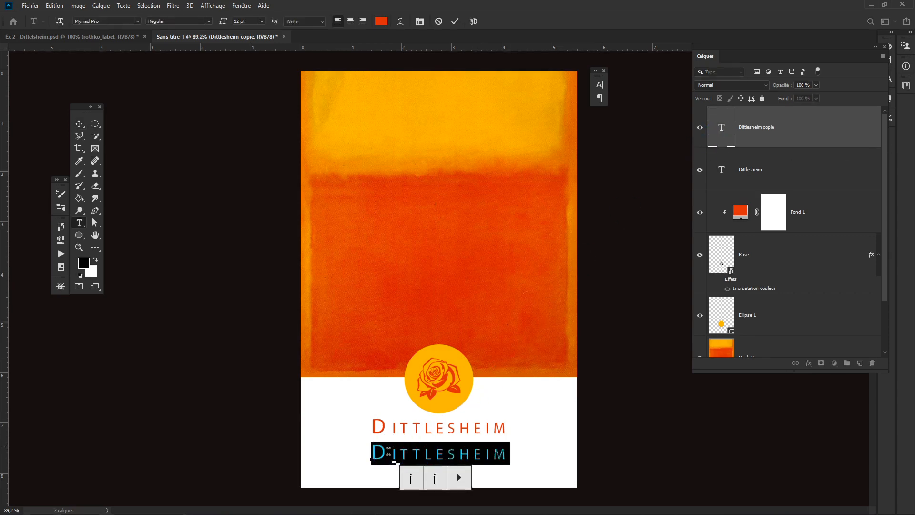
pyautogui.hotkey('ctrl', 'v')
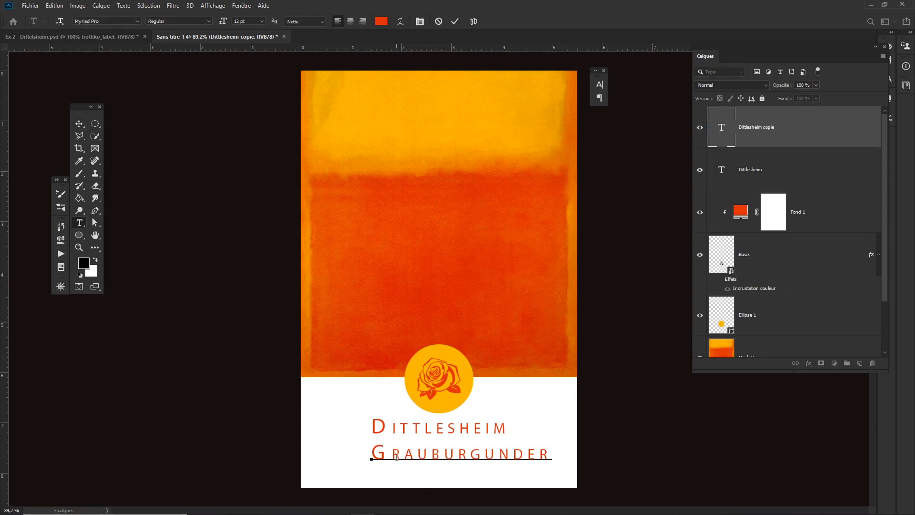
pyautogui.moveTo(385, 452); pyautogui.dragTo(372, 453)
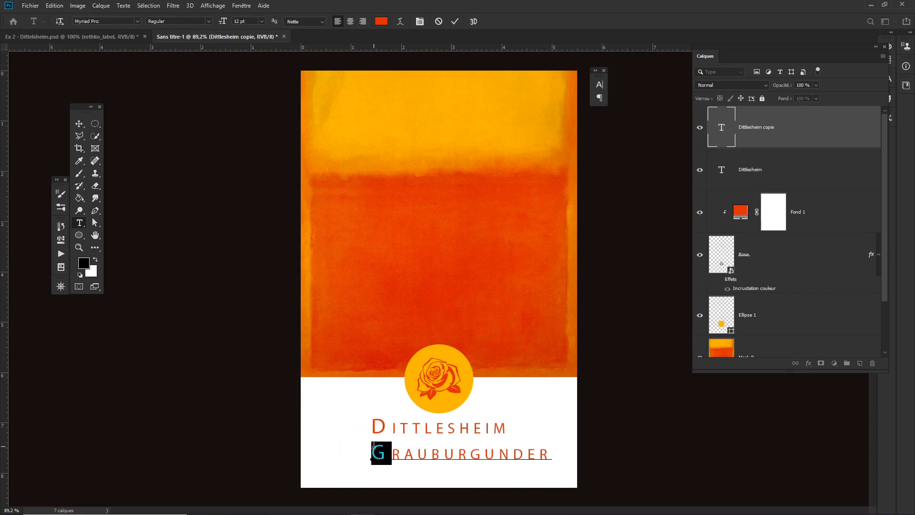
pyautogui.write('g')
pyautogui.hotkey('ctrl', 'Return')
# - Scale the grauburgunder line down to about 7.5 pt, centred under Dittlesheim
pyautogui.press('v')
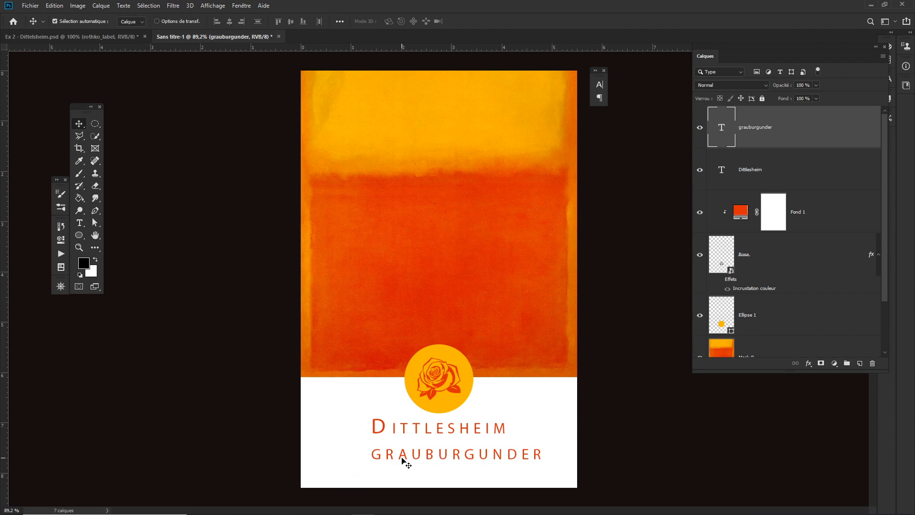
pyautogui.hotkey('ctrl', 't')
pyautogui.moveTo(545, 454); pyautogui.dragTo(472, 450)
pyautogui.press('Return')
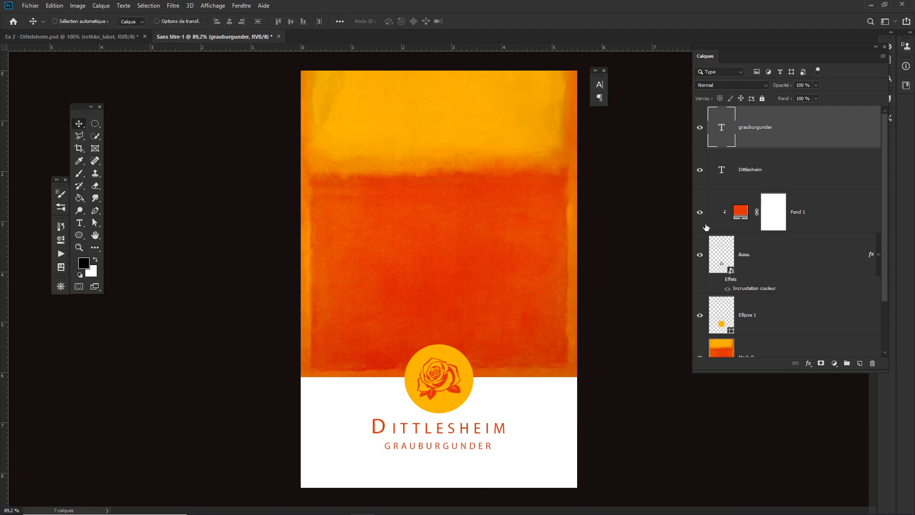
# - Recolour the grauburgunder text with an orange sampled from the painting using the eyedropper
pyautogui.doubleClick(722, 129)
pyautogui.click(381, 20)
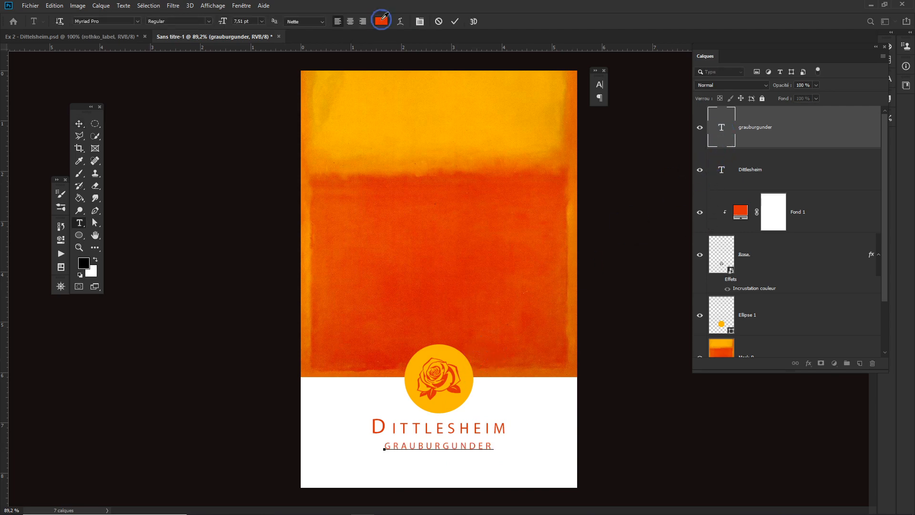
pyautogui.click(578, 342)
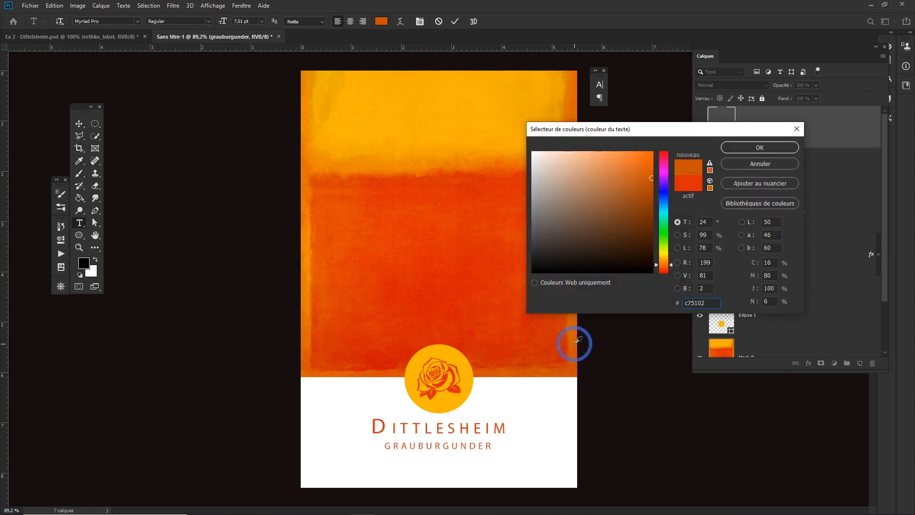
pyautogui.click(307, 297)
pyautogui.click(305, 296)
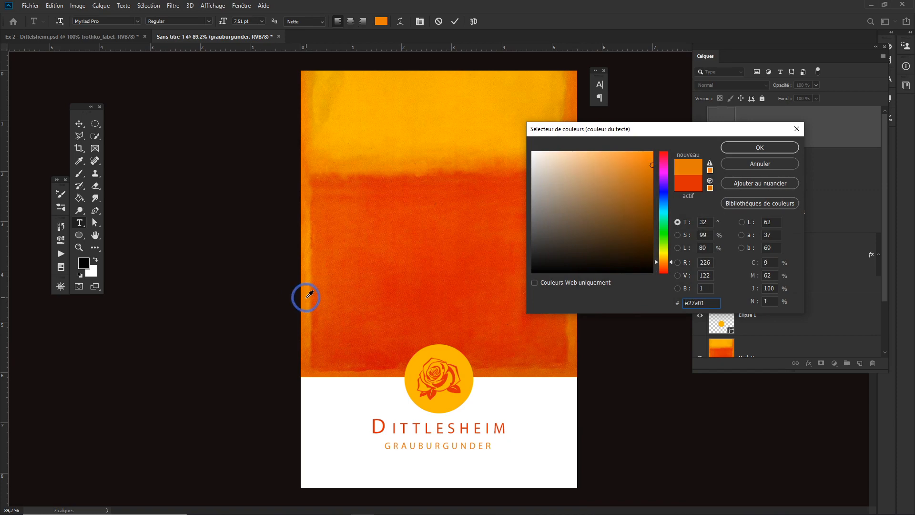
pyautogui.click(760, 148)
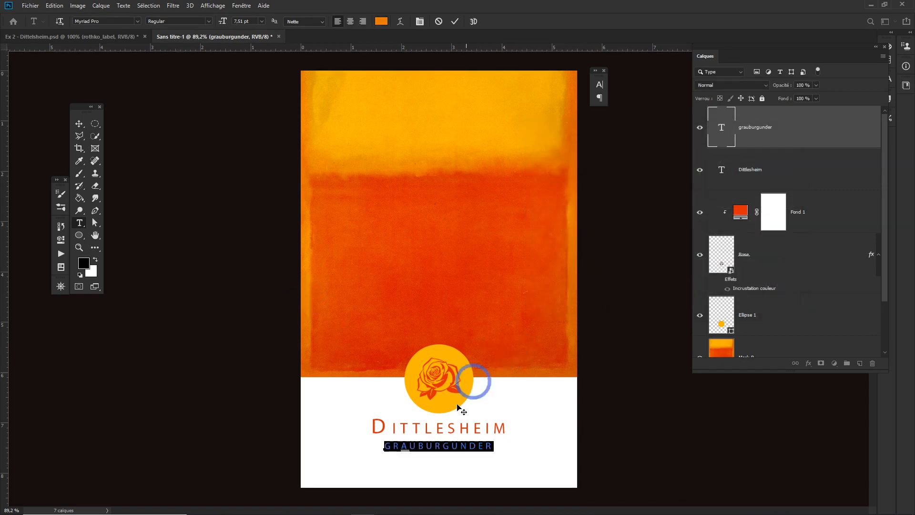
# - Duplicate the grauburgunder line and move the copy down to the bottom edge of the label
pyautogui.click(78, 124)
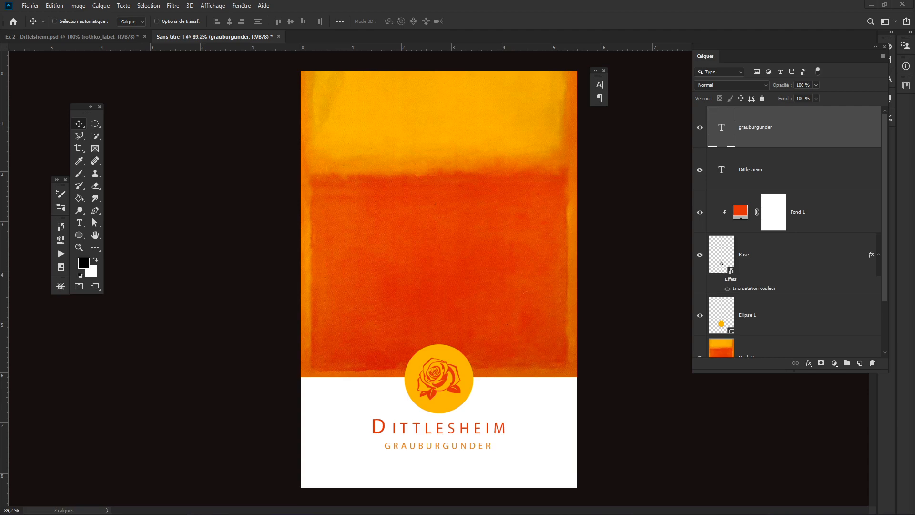
pyautogui.hotkey('ctrl', 'c')
pyautogui.click(79, 119)
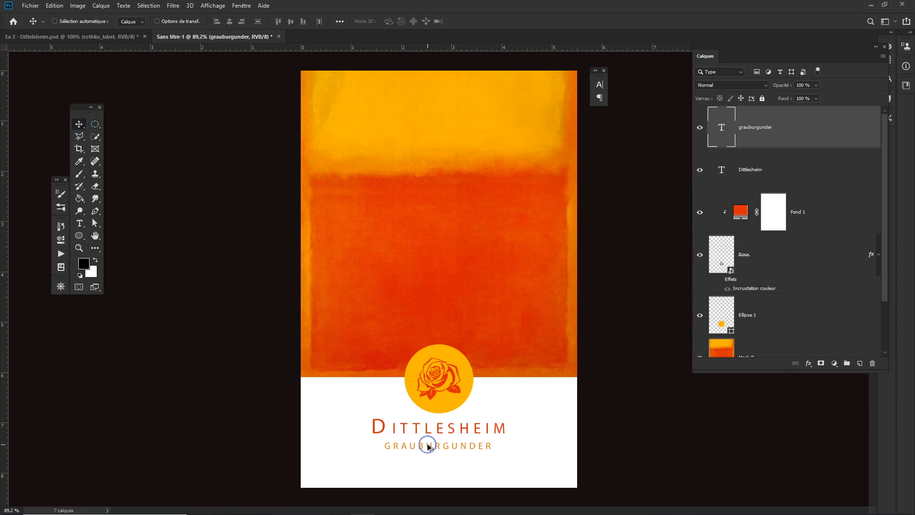
pyautogui.moveTo(427, 446); pyautogui.dragTo(429, 479)
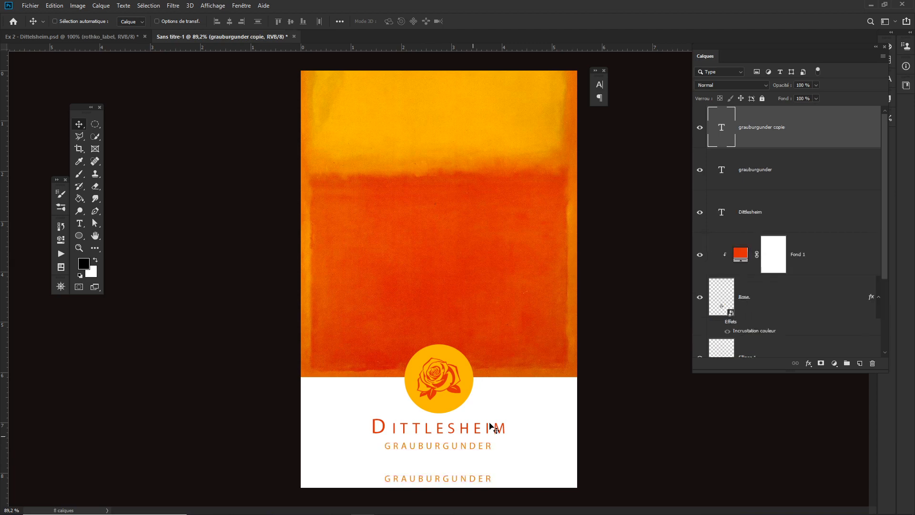
pyautogui.doubleClick(721, 127)
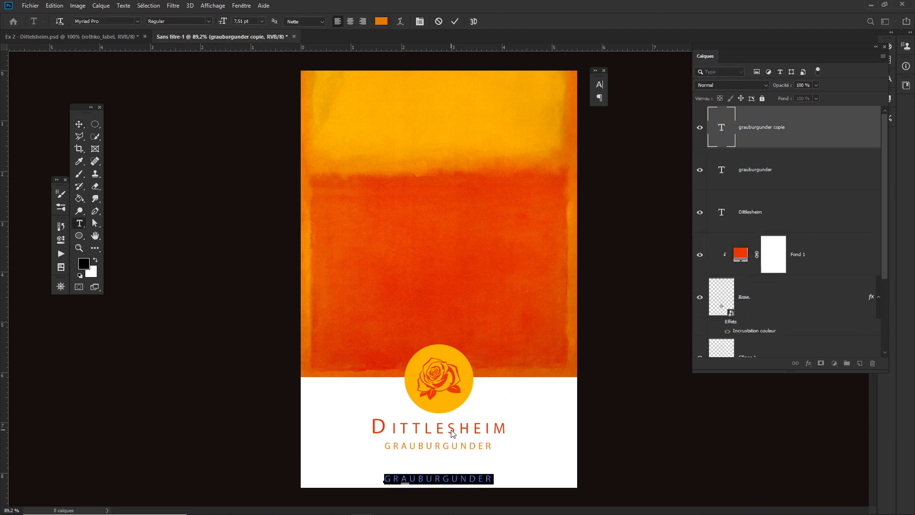
pyautogui.hotkey('ctrl', 'v')
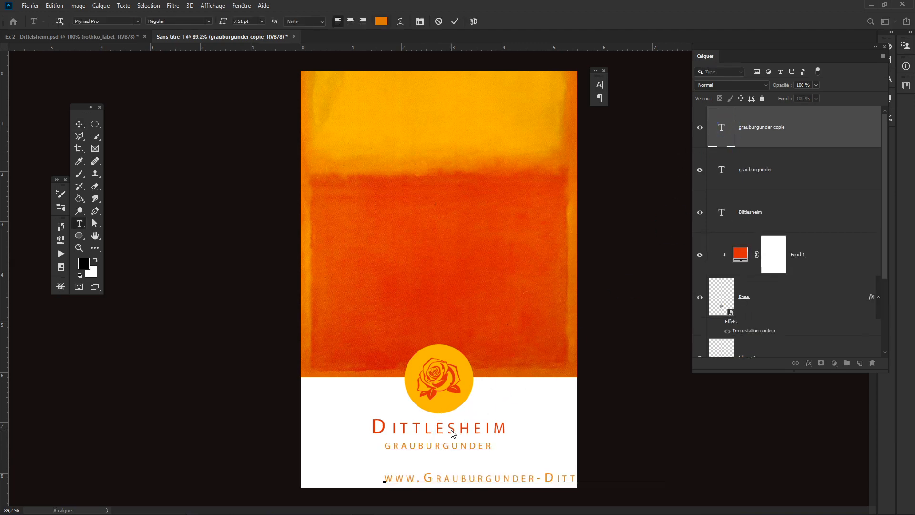
pyautogui.click(451, 429)
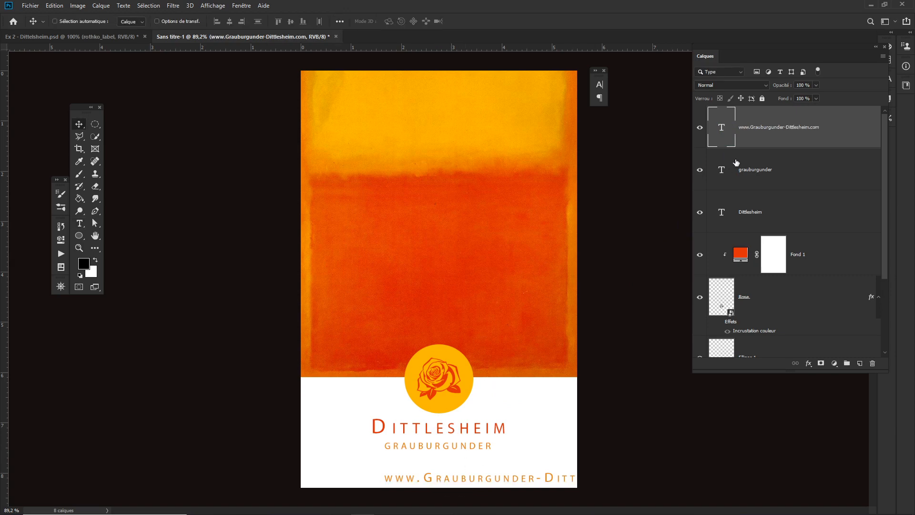
# - Centre-align the web address text and colour it grey #6d6d6d
pyautogui.doubleClick(719, 131)
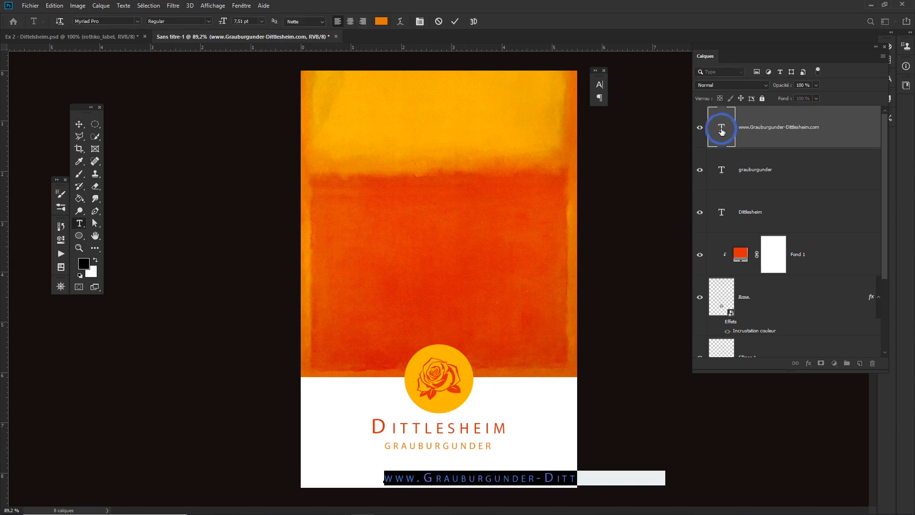
pyautogui.click(351, 21)
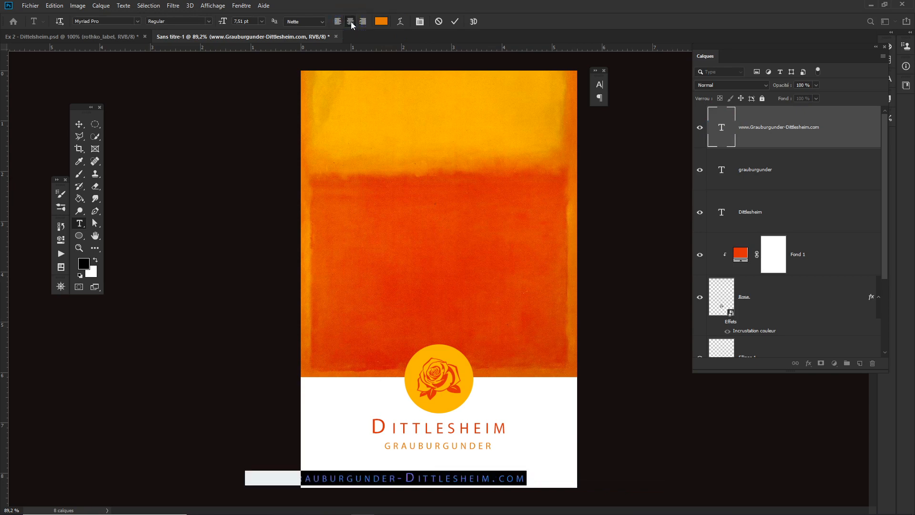
pyautogui.click(379, 21)
pyautogui.click(534, 222)
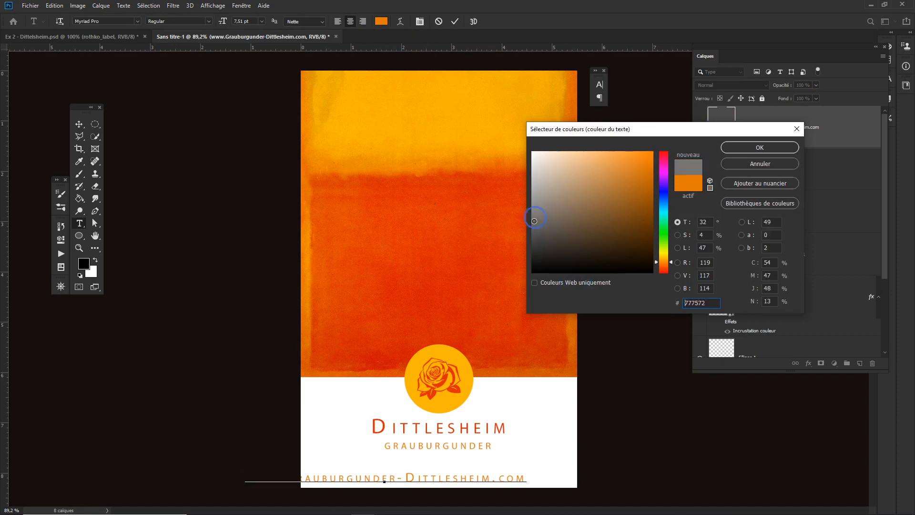
pyautogui.moveTo(534, 221)
pyautogui.mouseDown()
pyautogui.moveTo(533, 250)
pyautogui.moveTo(533, 221)
pyautogui.mouseUp()
pyautogui.click(746, 149)
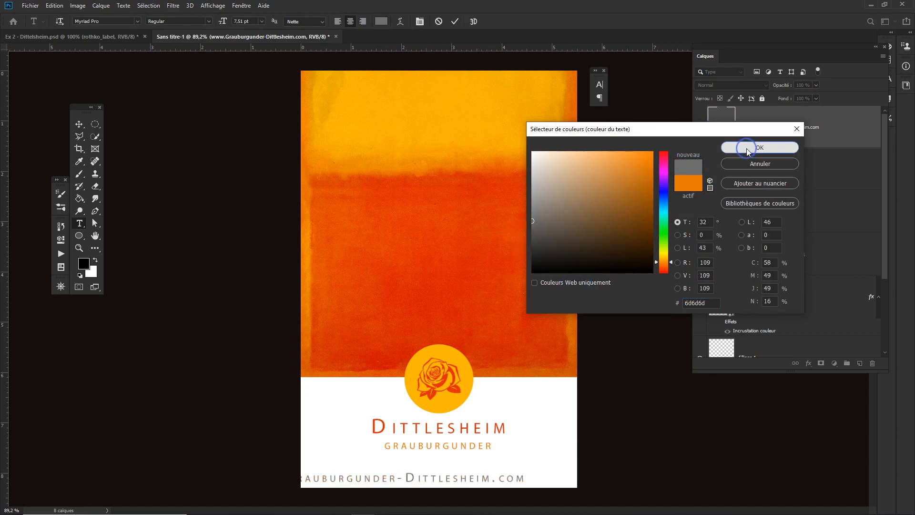
pyautogui.hotkey('ctrl', 'Return')
pyautogui.press('v')
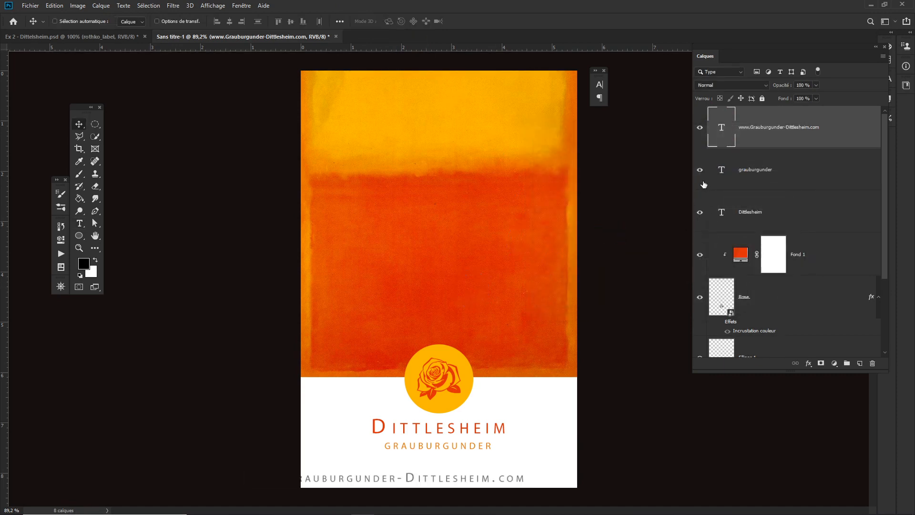
# - Set the web address font size to 6 pt
pyautogui.doubleClick(721, 127)
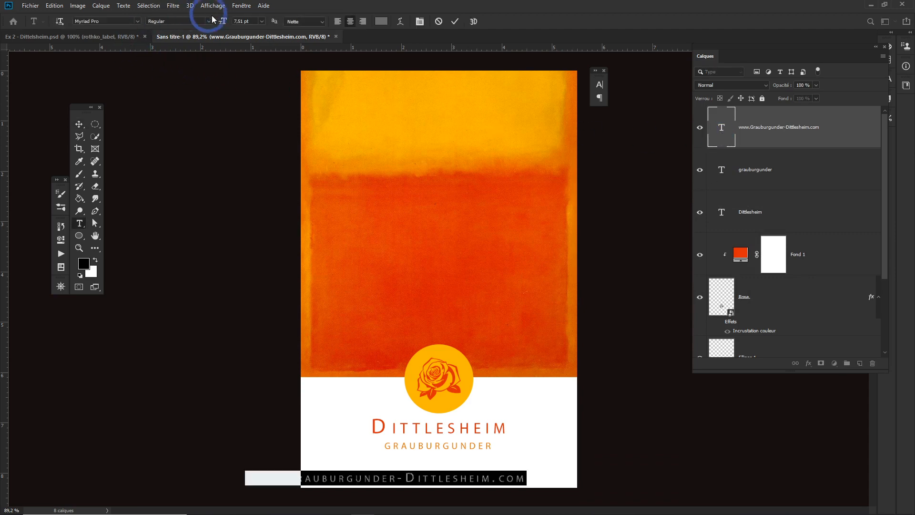
pyautogui.click(261, 21)
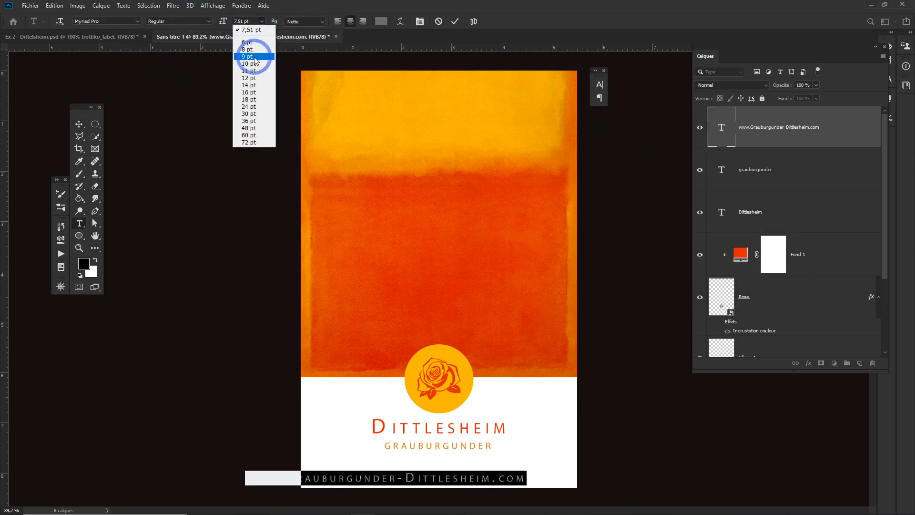
pyautogui.click(254, 34)
pyautogui.hotkey('ctrl', 'Return')
pyautogui.press('v')
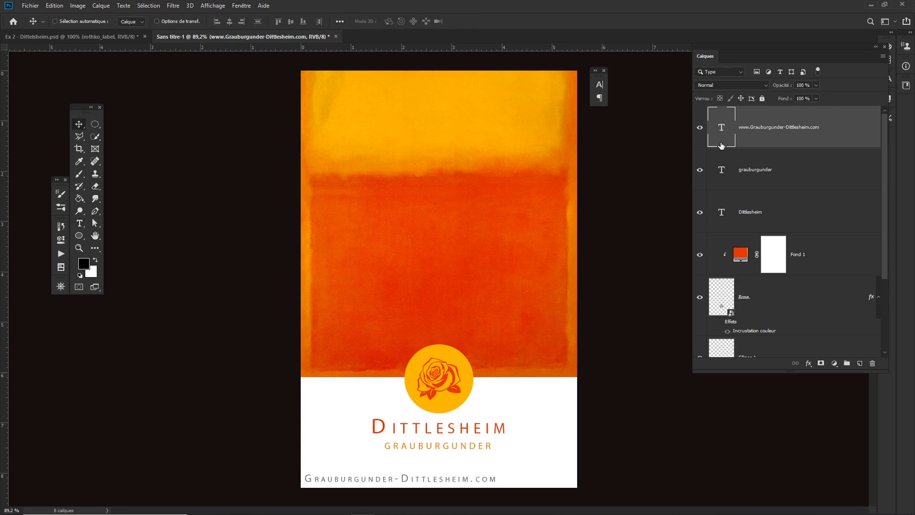
pyautogui.hotkey('ctrl', 't')
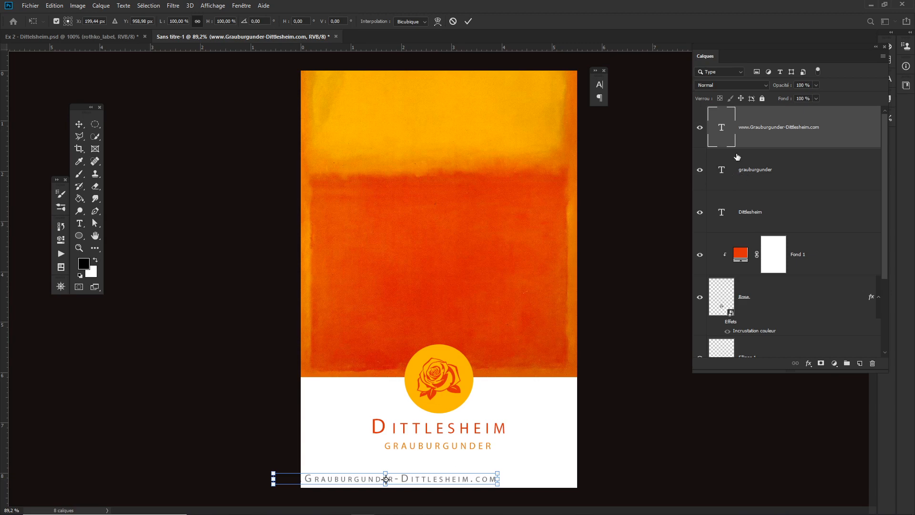
pyautogui.press('Return')
# - Move the web address line horizontally to centre it along the label's bottom edge
pyautogui.doubleClick(724, 136)
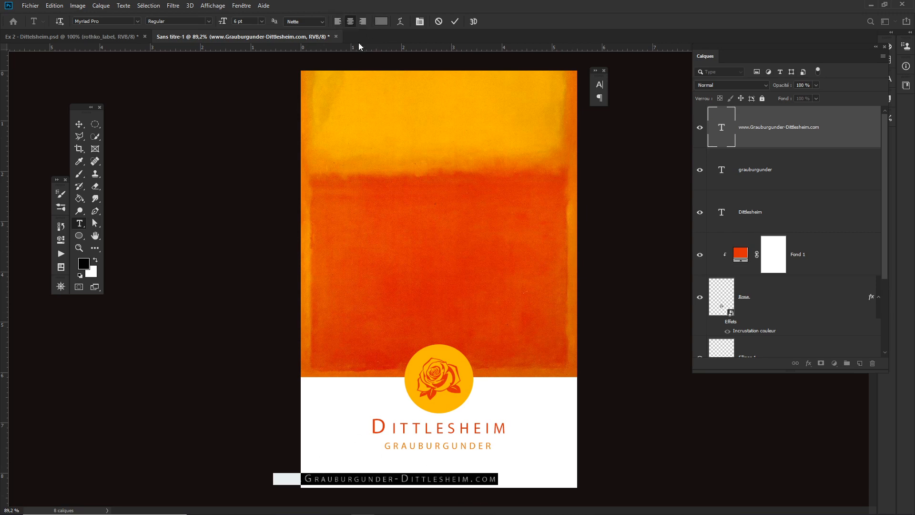
pyautogui.hotkey('ctrl', 'Return')
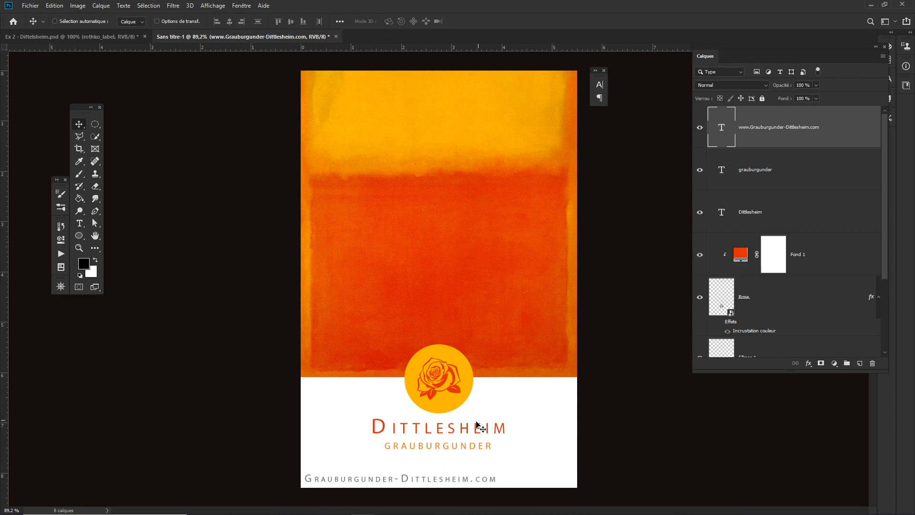
pyautogui.moveTo(437, 481); pyautogui.dragTo(495, 482)
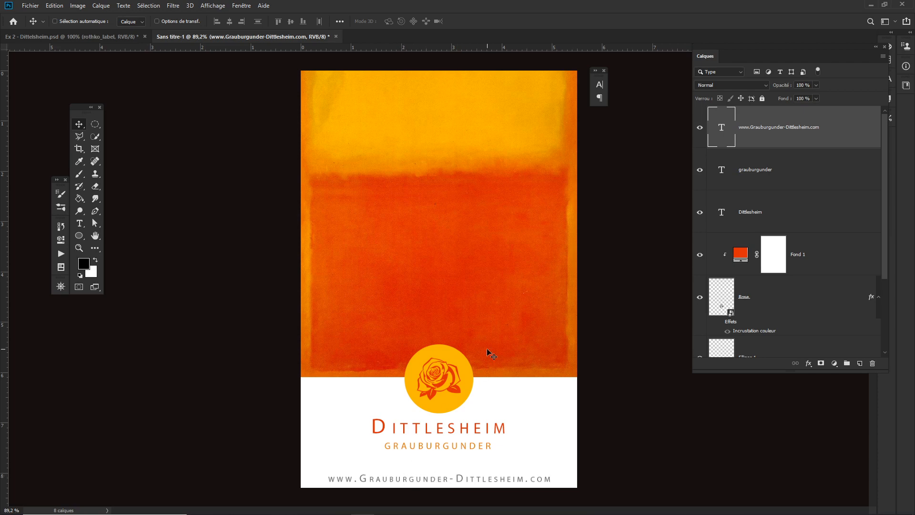
# - Lighten the web address text colour to a paler grey
pyautogui.doubleClick(723, 131)
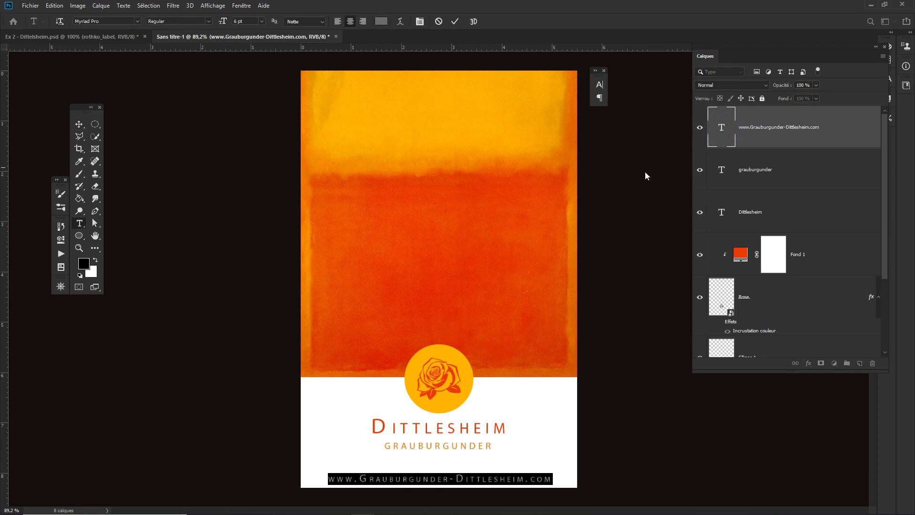
pyautogui.click(381, 21)
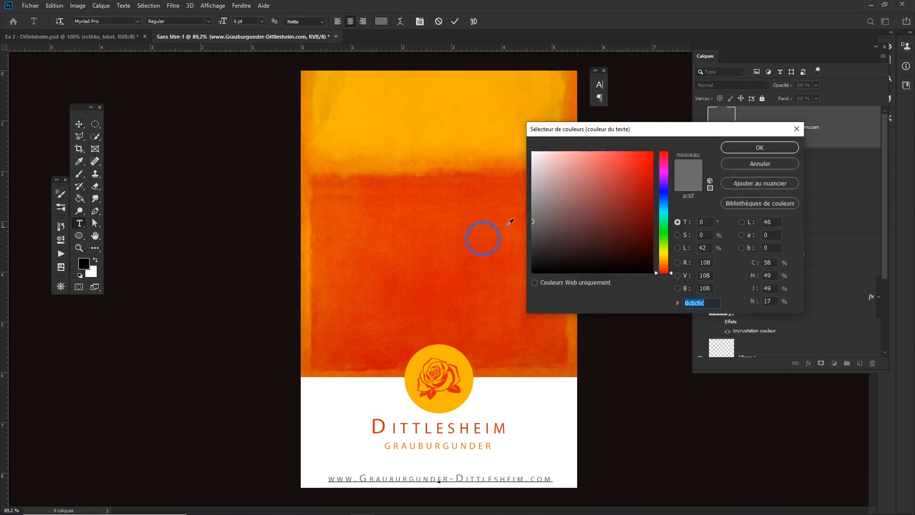
pyautogui.click(760, 147)
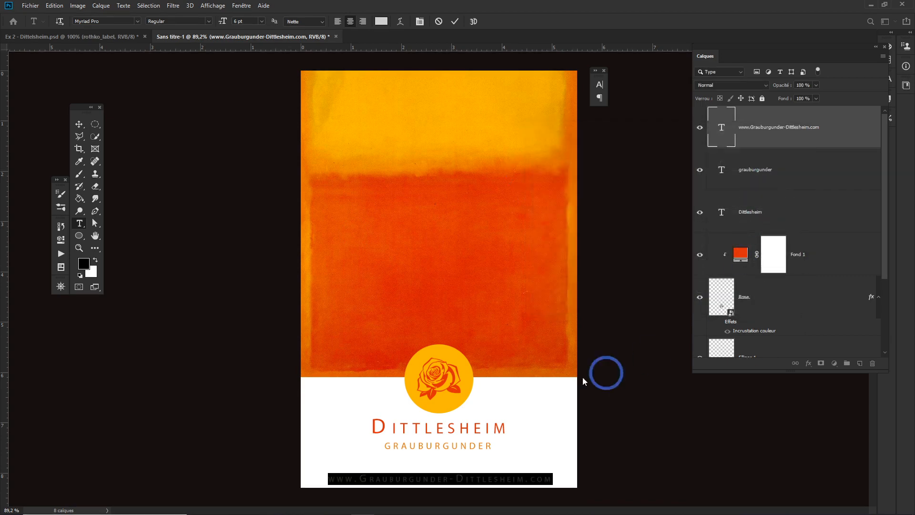
pyautogui.hotkey('ctrl', 'Return')
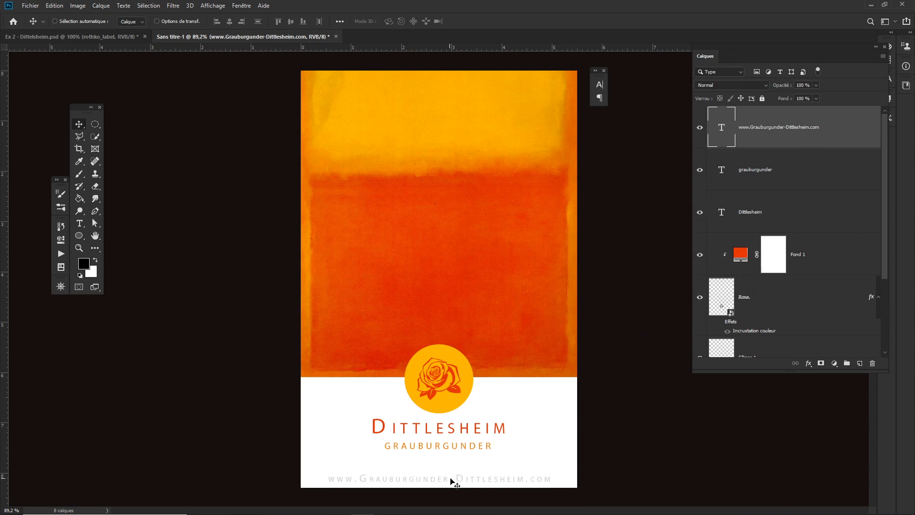
# - Save the document as rothko_label_2.psd with maximum compatibility
pyautogui.scroll(-2, 565, 401)
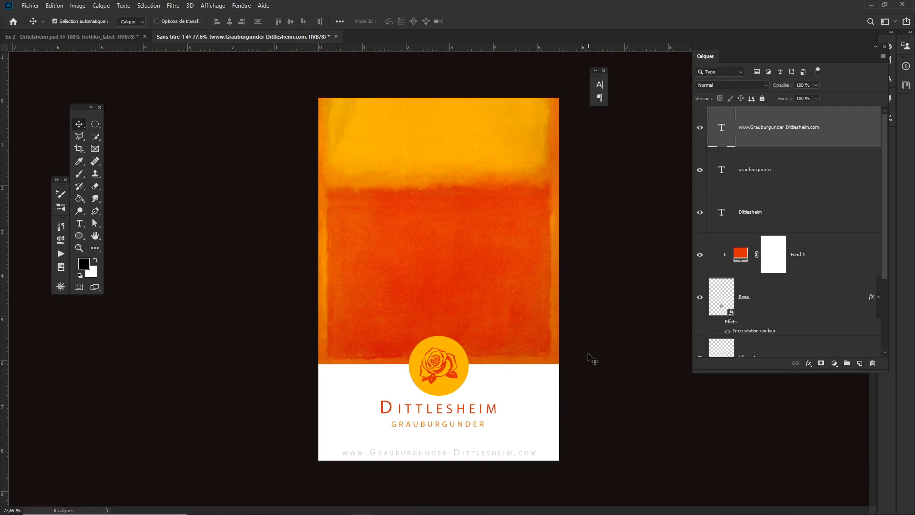
pyautogui.hotkey('ctrl', 's')
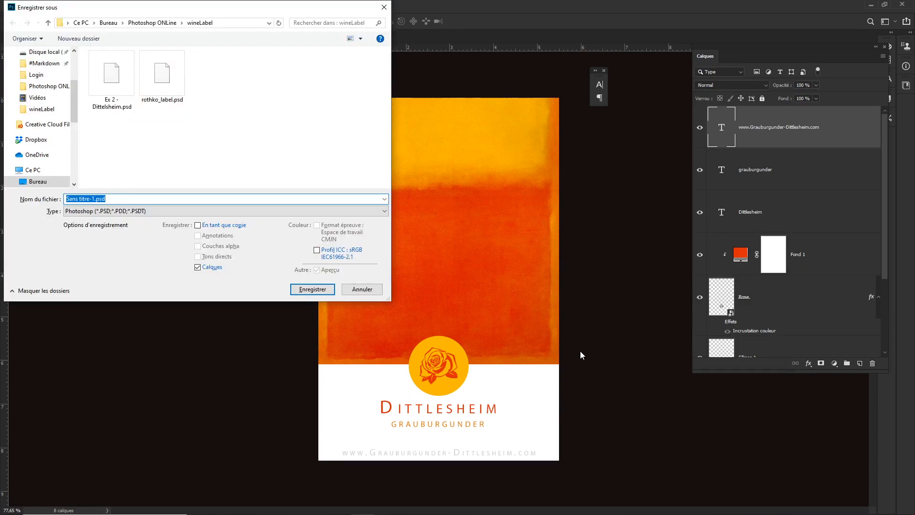
pyautogui.click(169, 93)
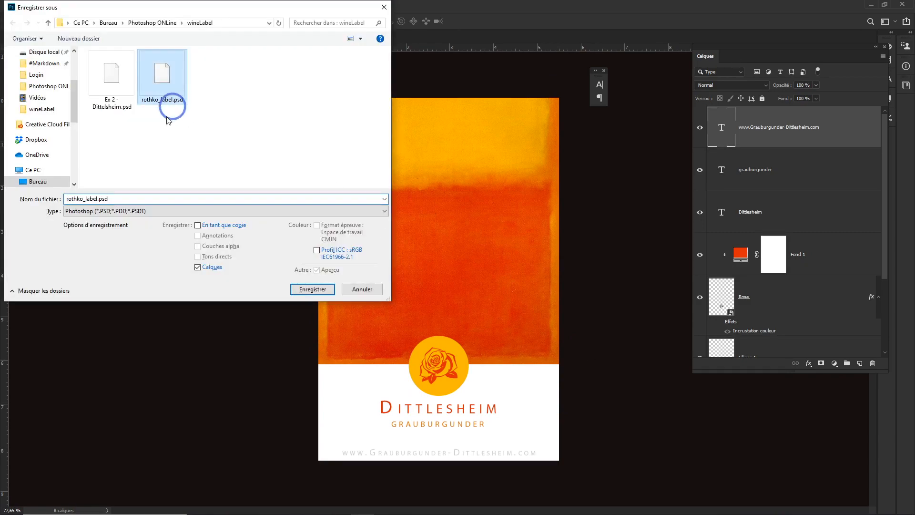
pyautogui.click(100, 198)
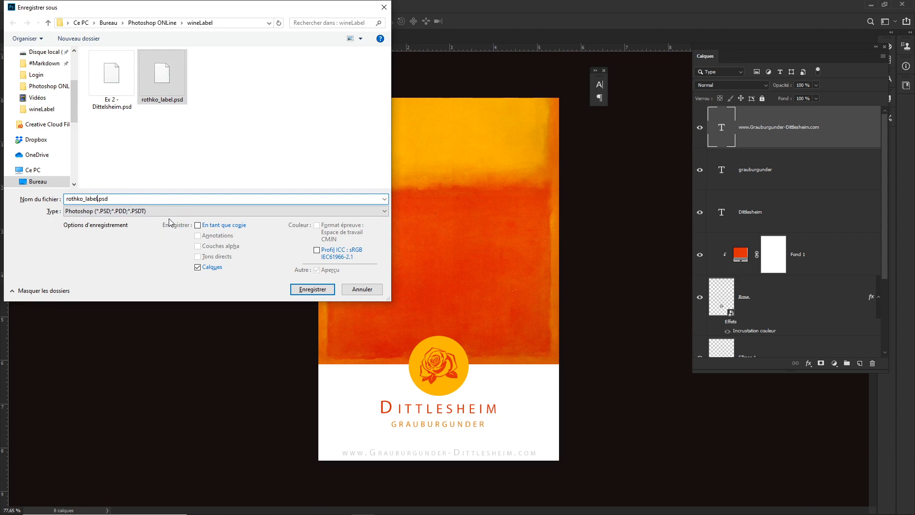
pyautogui.write('_2')
pyautogui.press('Return')
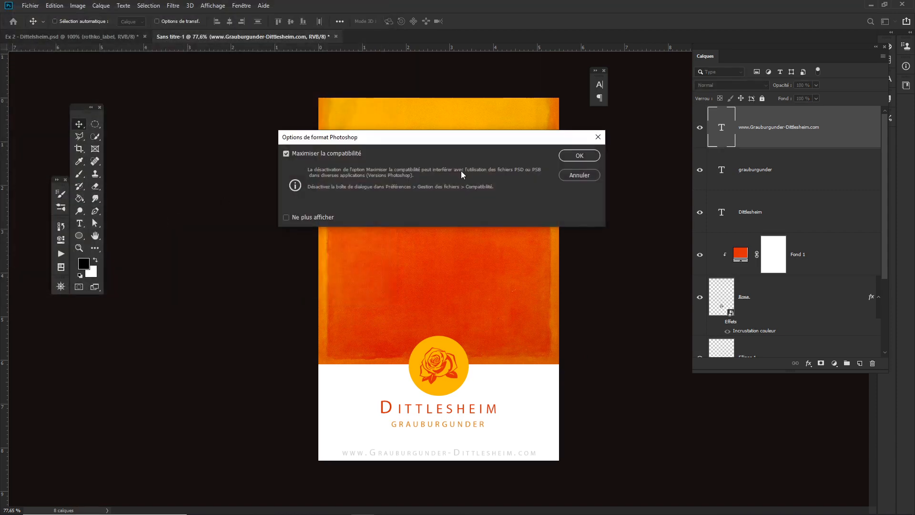
pyautogui.click(578, 157)
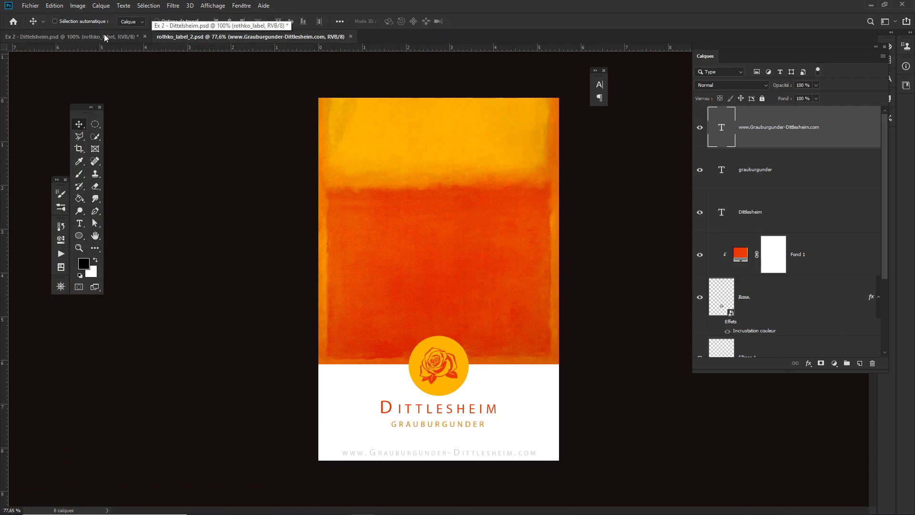
# - Close the Ex 2 - Dittlesheim.psd document without saving its changes
pyautogui.click(144, 36)
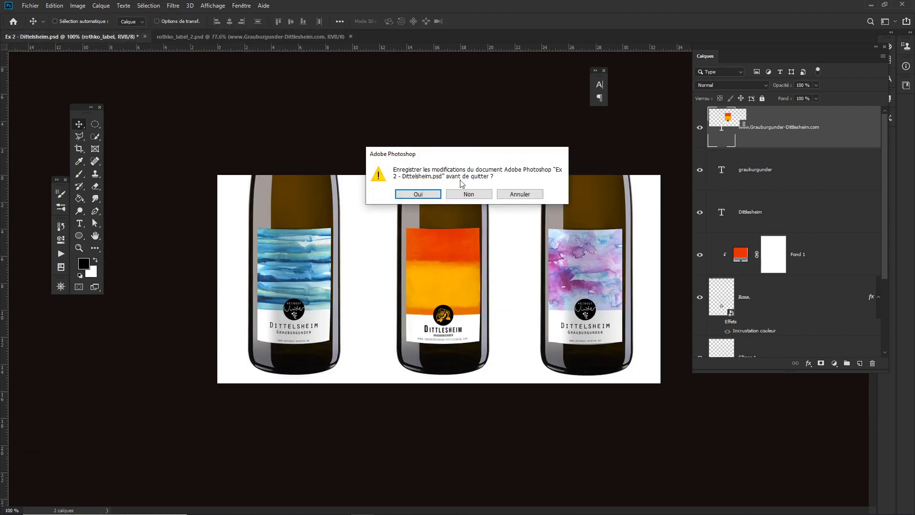
pyautogui.click(467, 194)
# - Switch to File Explorer showing the wineLabel folder
pyautogui.hotkey('alt', 'Tab')
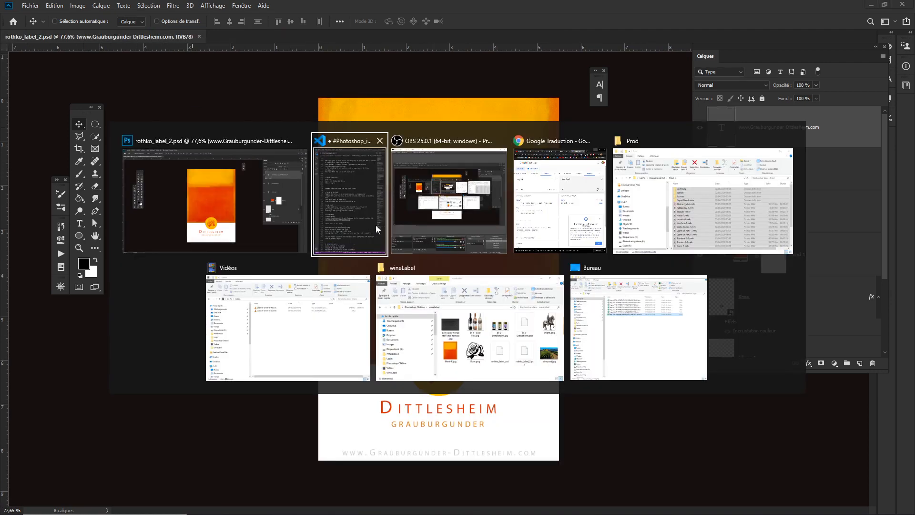
pyautogui.click(469, 329)
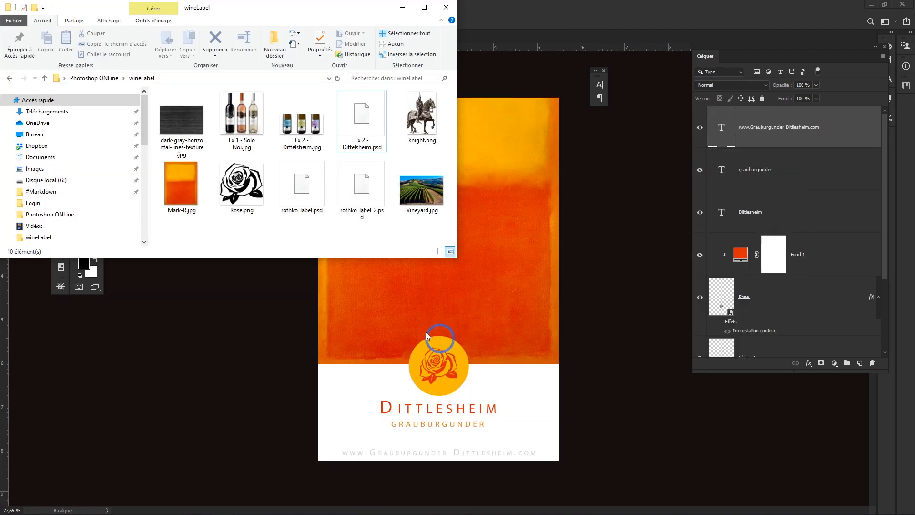
# - Inspect the Ex 2 - Dittelsheim.jpg file details in the wineLabel folder and close File Explorer
pyautogui.click(301, 125)
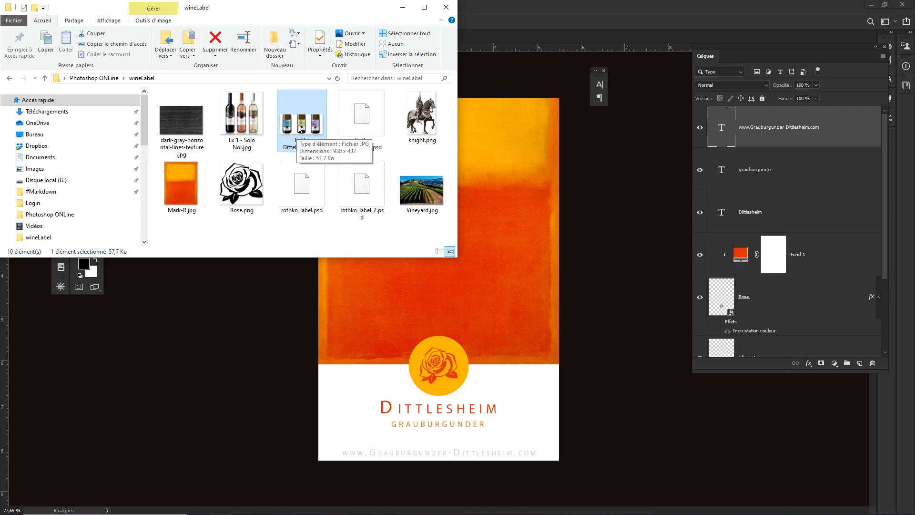
pyautogui.moveTo(298, 129)
pyautogui.mouseDown()
pyautogui.moveTo(508, 18)
pyautogui.moveTo(277, 122)
pyautogui.moveTo(303, 127)
pyautogui.mouseUp()
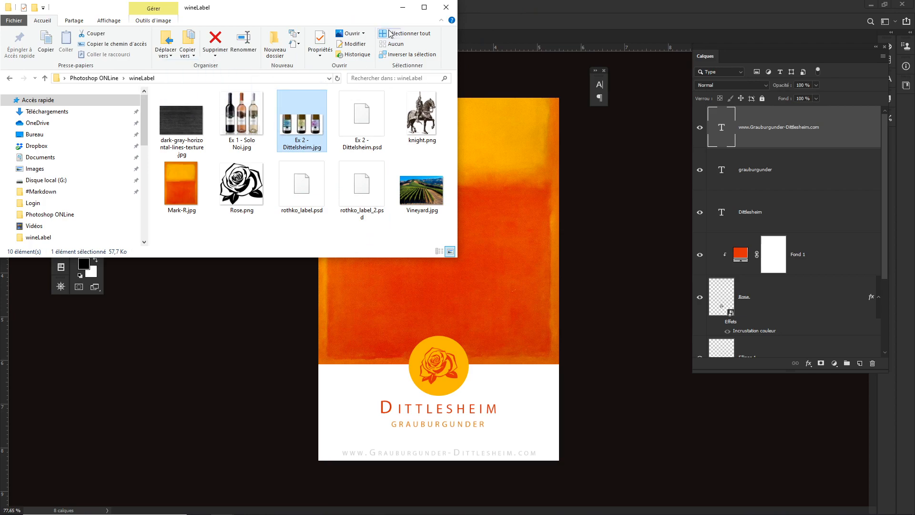
pyautogui.click(446, 7)
# - Open the Ex 2 - Dittelsheim.jpg bottle photo from the wineLabel folder
pyautogui.click(30, 6)
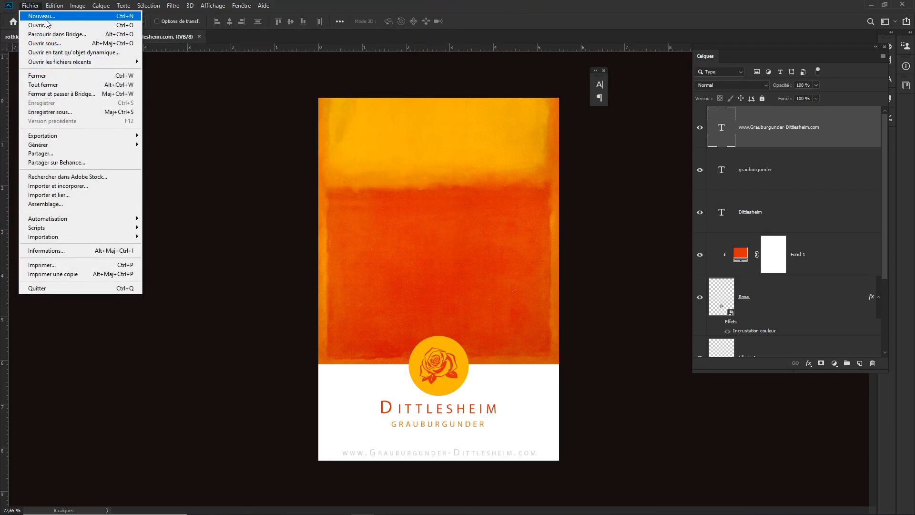
pyautogui.click(126, 24)
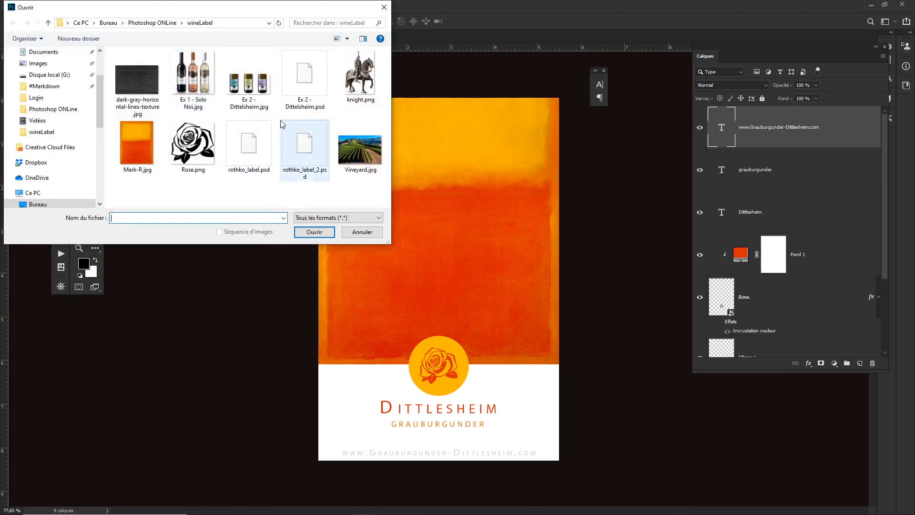
pyautogui.click(249, 81)
pyautogui.click(314, 231)
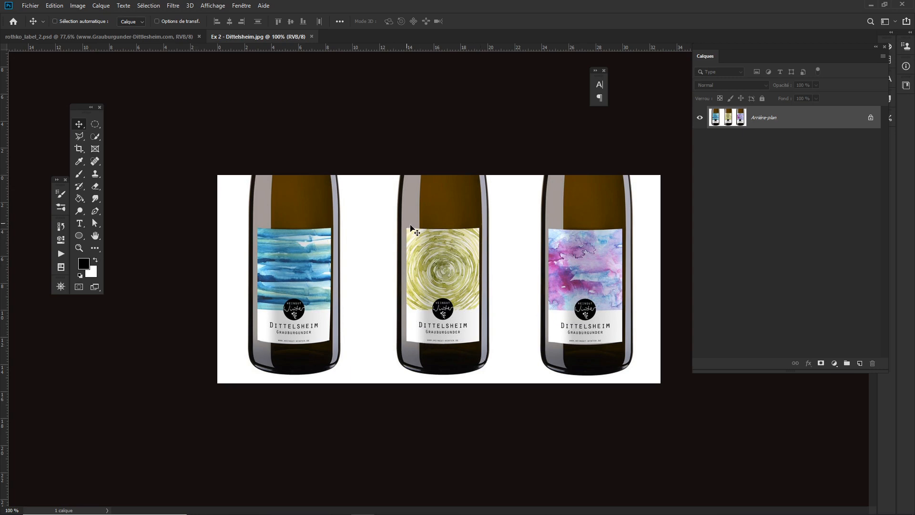
# - Place rothko_label_2.psd as a linked layer into the bottle photo
pyautogui.click(31, 5)
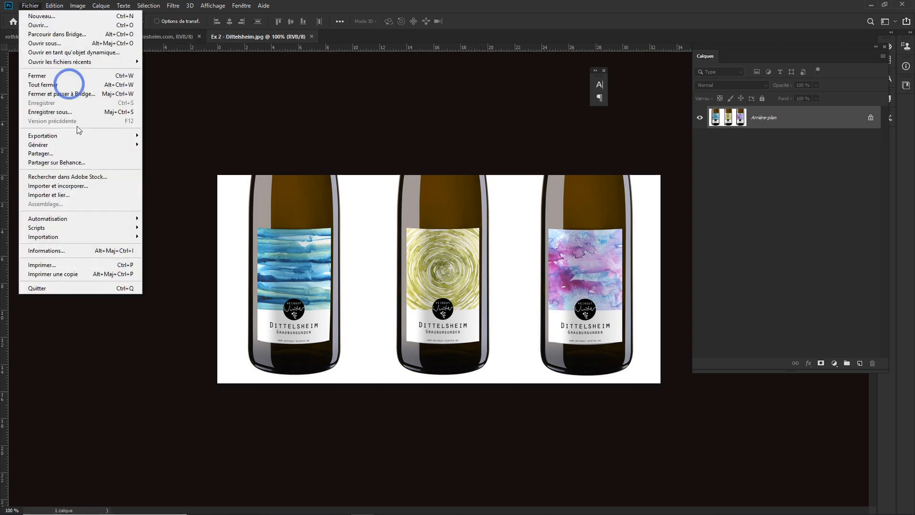
pyautogui.click(60, 195)
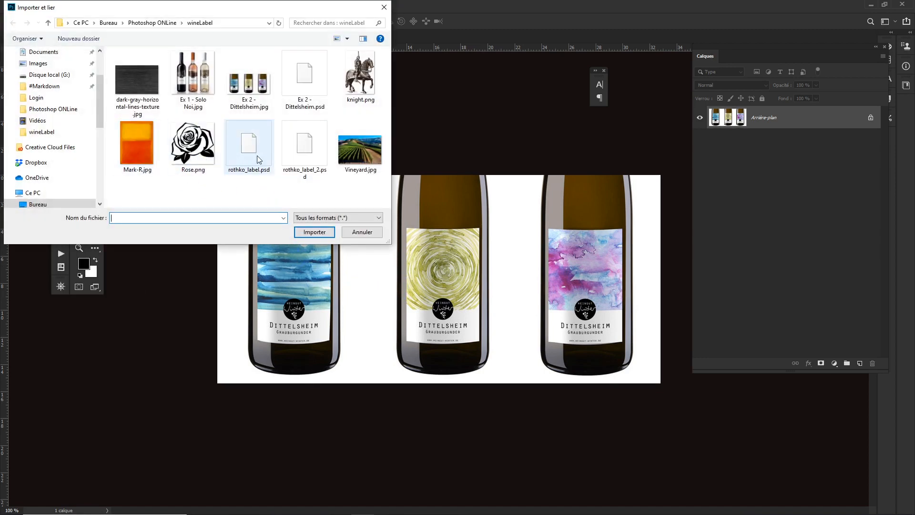
pyautogui.click(305, 145)
pyautogui.click(314, 232)
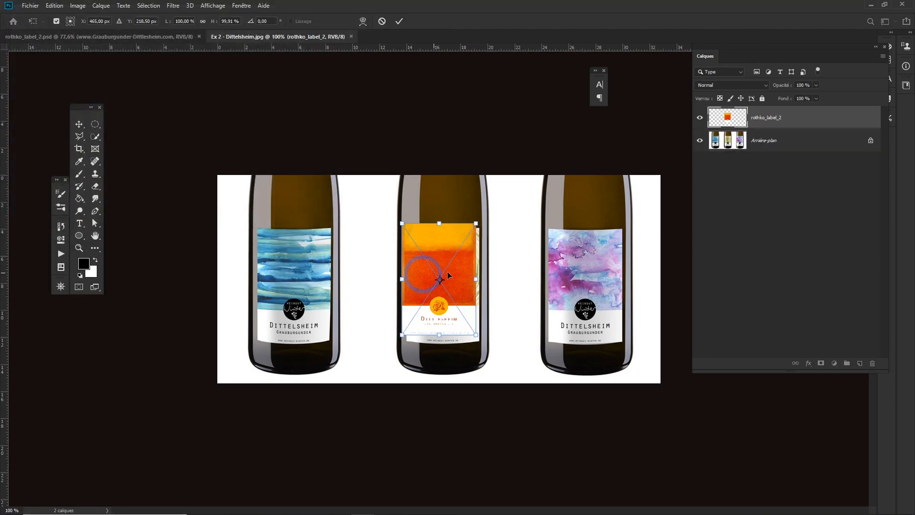
# - Position the placed label over the middle bottle's label and zoom in on it
pyautogui.moveTo(470, 276); pyautogui.dragTo(464, 268)
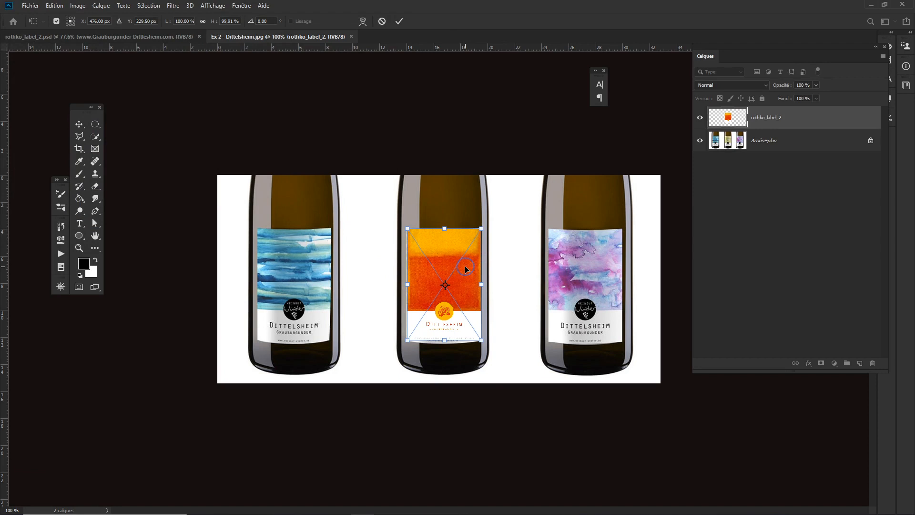
pyautogui.moveTo(464, 268); pyautogui.dragTo(465, 266)
pyautogui.press('Right')
pyautogui.press('Right')
pyautogui.press('Right')
pyautogui.press('Right')
pyautogui.press('Right')
pyautogui.press('Right')
pyautogui.press('Right')
pyautogui.press('Right')
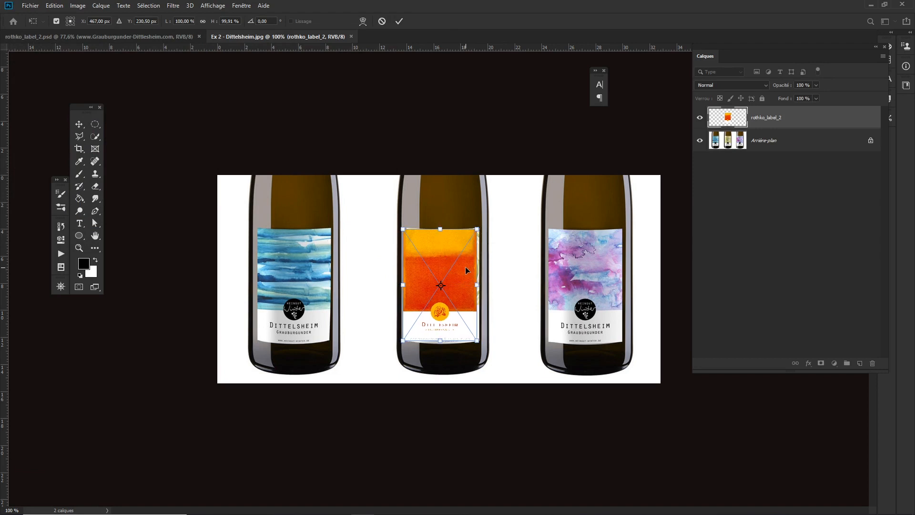
pyautogui.press('Left')
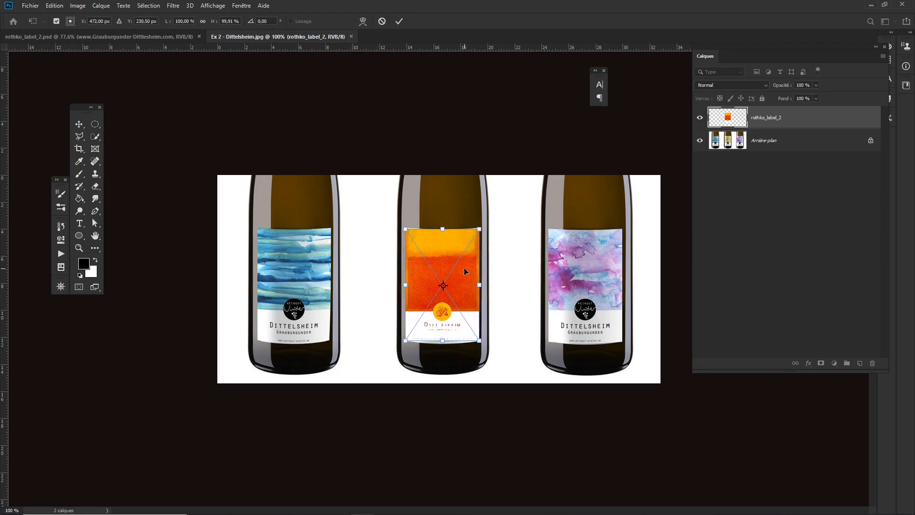
pyautogui.moveTo(445, 263); pyautogui.dragTo(480, 295)
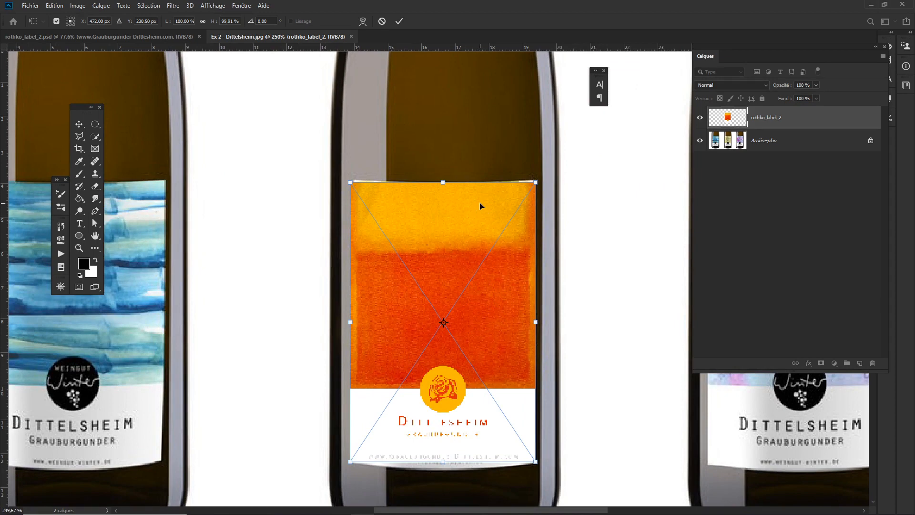
# - Warp the label, bending its top edge slightly to follow the bottle's curve, undoing an overly large pull
pyautogui.rightClick(457, 228)
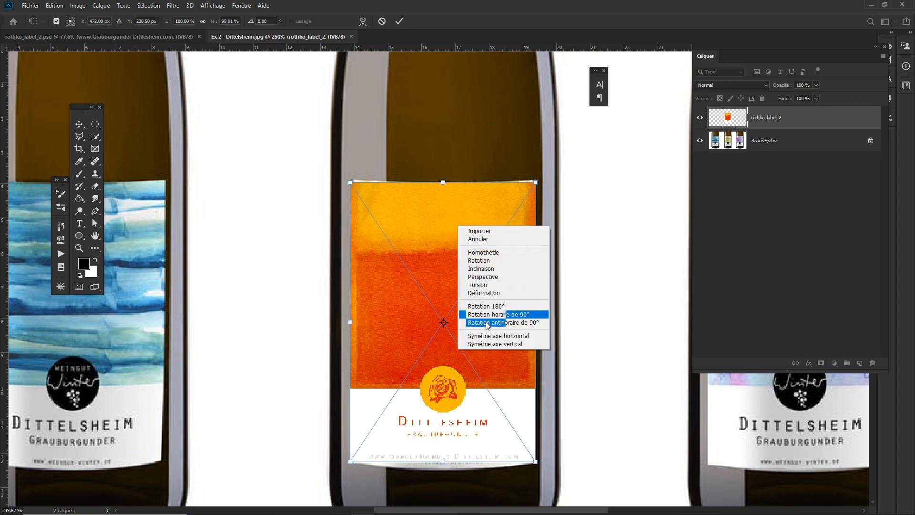
pyautogui.click(483, 294)
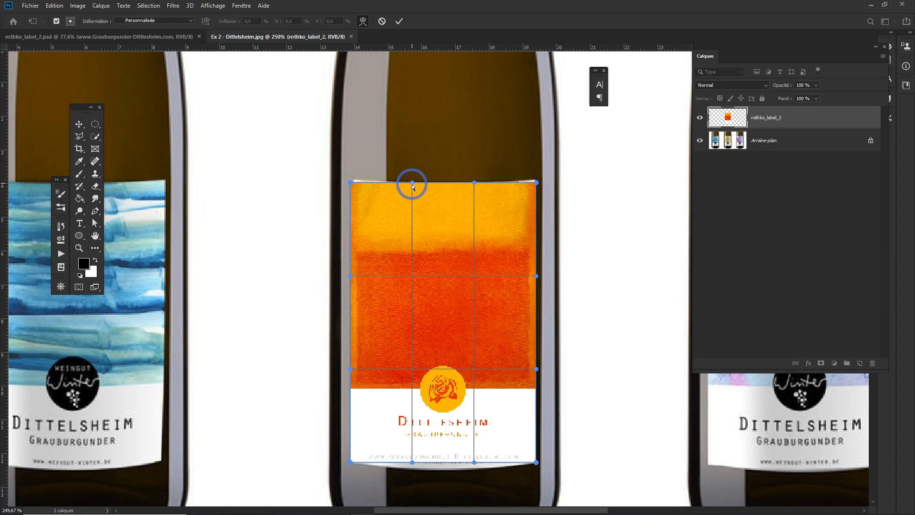
pyautogui.moveTo(412, 184); pyautogui.dragTo(412, 187)
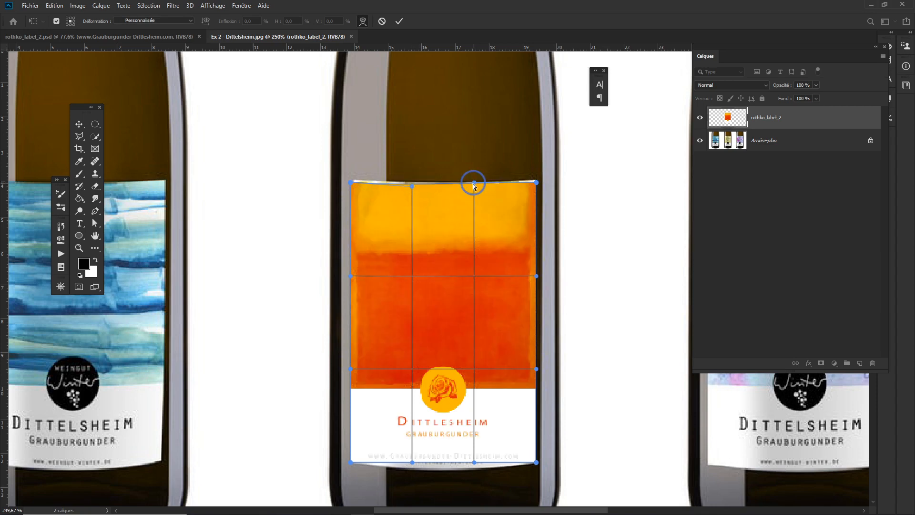
pyautogui.moveTo(473, 184); pyautogui.dragTo(473, 187)
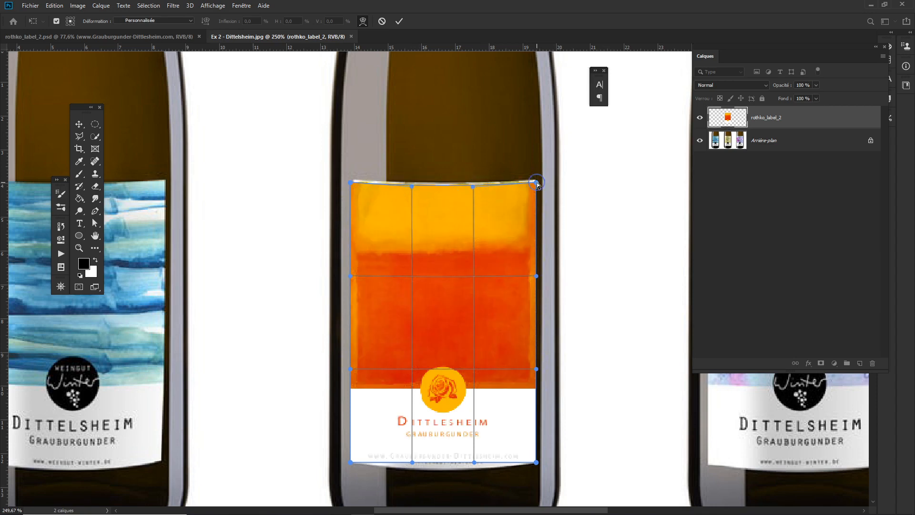
pyautogui.moveTo(537, 182); pyautogui.dragTo(535, 180)
pyautogui.moveTo(355, 183); pyautogui.dragTo(350, 179)
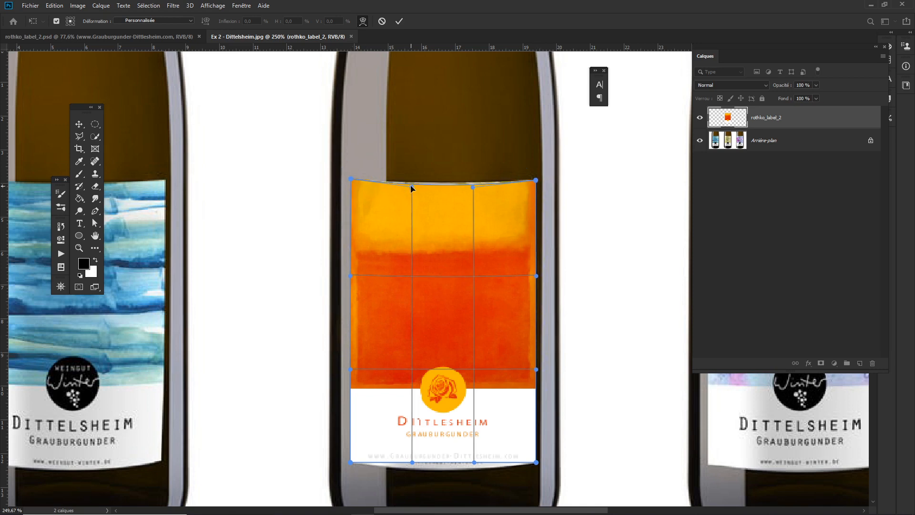
pyautogui.moveTo(410, 185); pyautogui.dragTo(412, 184)
pyautogui.moveTo(474, 187); pyautogui.dragTo(474, 99)
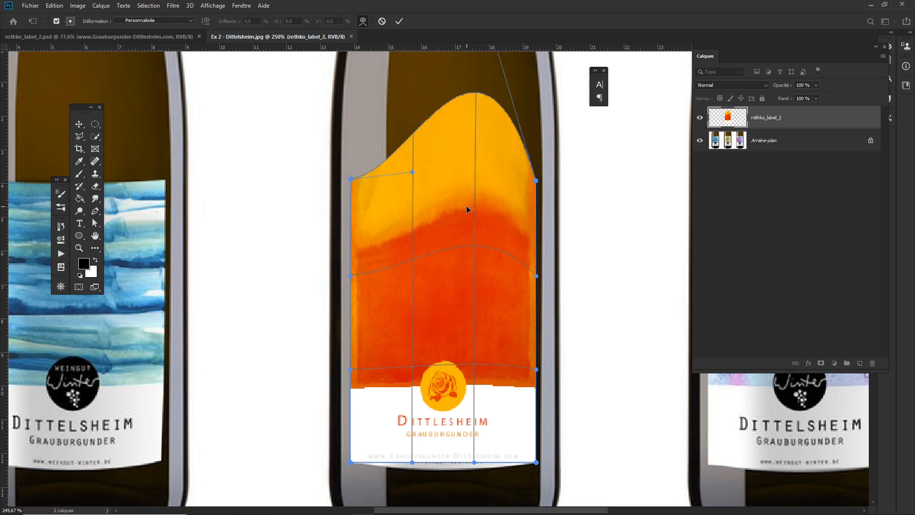
pyautogui.hotkey('ctrl', 'z')
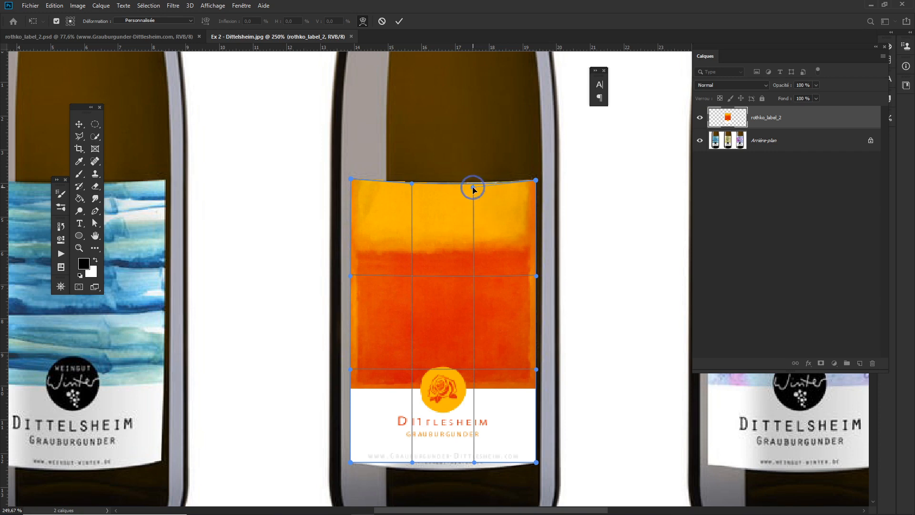
# - Curve the label's bottom edge downward to match the bottle and apply the warp
pyautogui.moveTo(473, 189); pyautogui.dragTo(474, 187)
pyautogui.moveTo(412, 462); pyautogui.dragTo(412, 474)
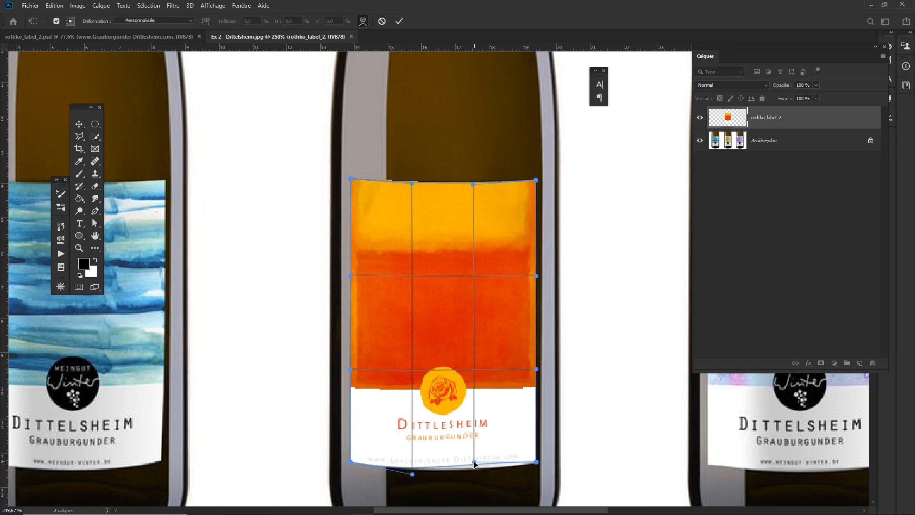
pyautogui.moveTo(474, 463); pyautogui.dragTo(474, 471)
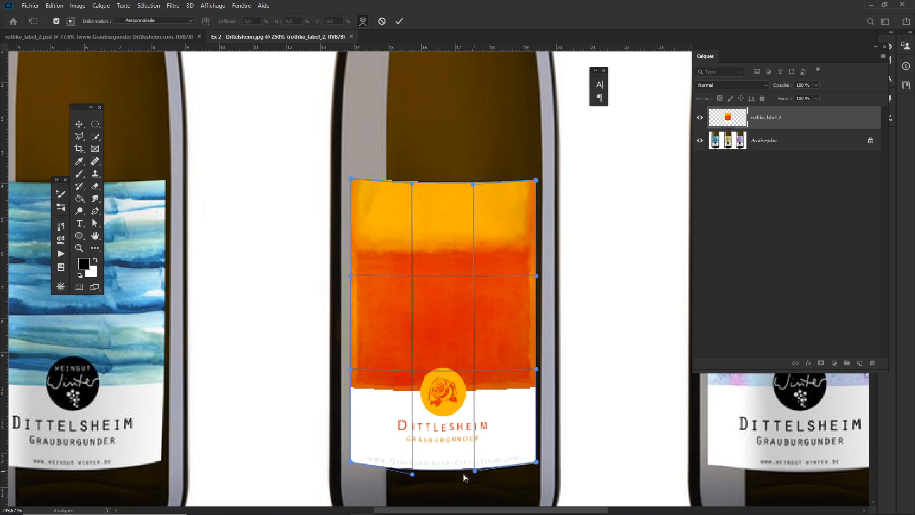
pyautogui.moveTo(413, 476); pyautogui.dragTo(413, 471)
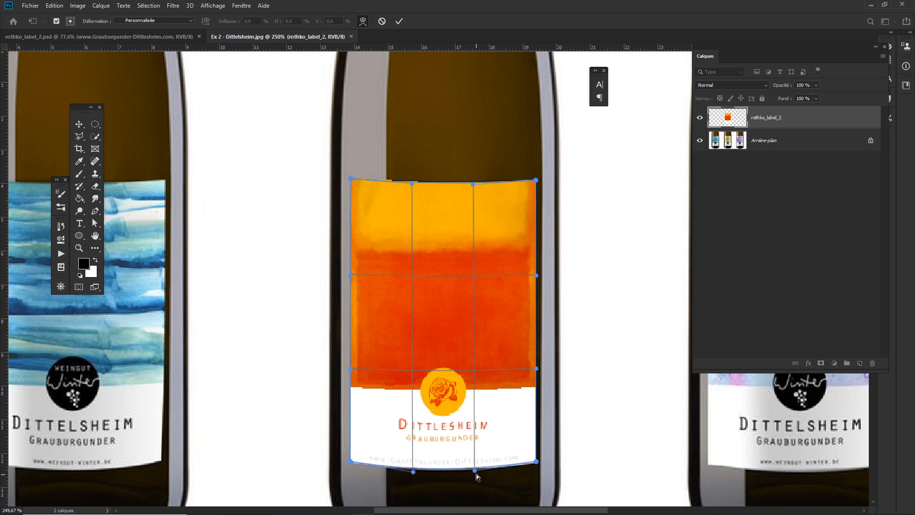
pyautogui.moveTo(475, 471); pyautogui.dragTo(476, 473)
pyautogui.click(452, 48)
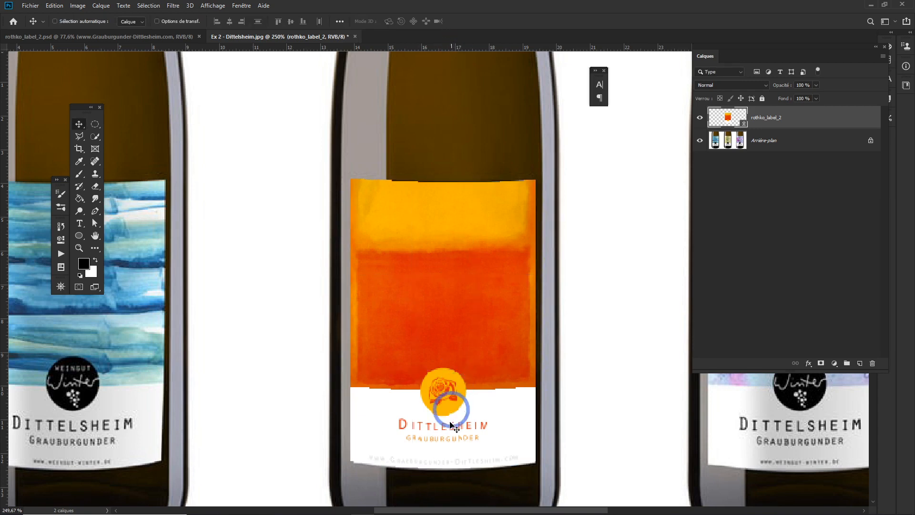
pyautogui.hotkey('ctrl', 't')
pyautogui.rightClick(456, 455)
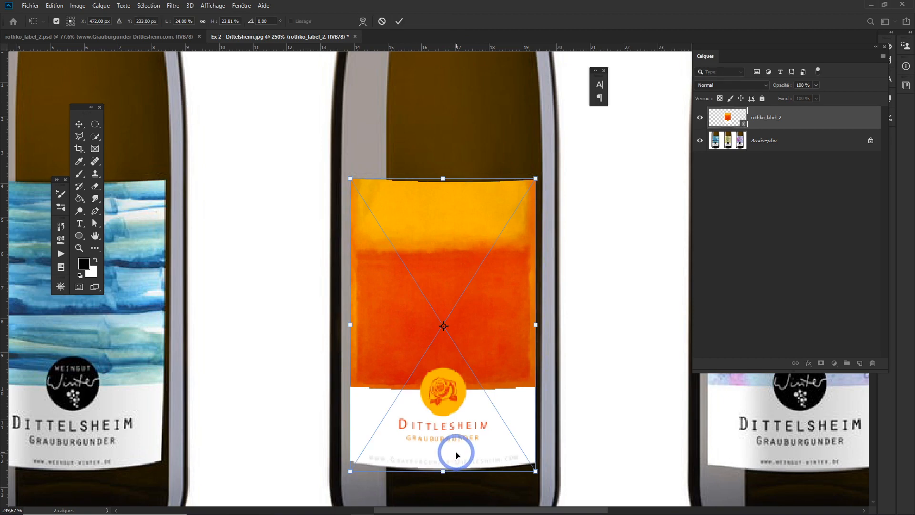
pyautogui.click(481, 395)
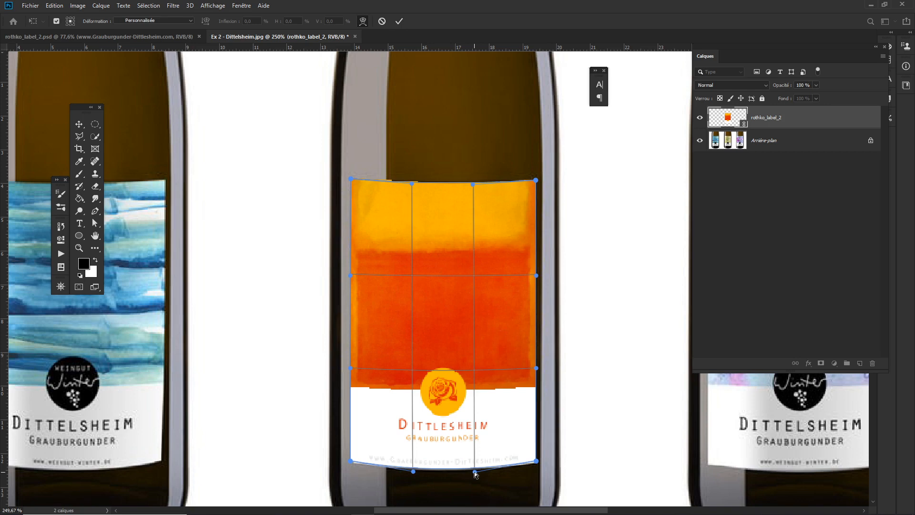
pyautogui.press('Return')
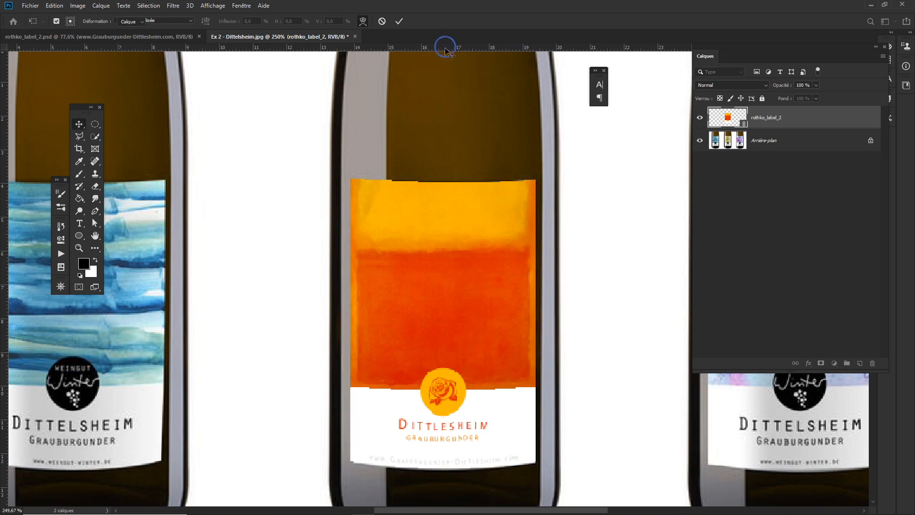
# - Add a horizontal guide at the label's bottom and warp the bottom edge points to align with it
pyautogui.moveTo(445, 47); pyautogui.dragTo(443, 109)
pyautogui.moveTo(448, 47); pyautogui.dragTo(439, 472)
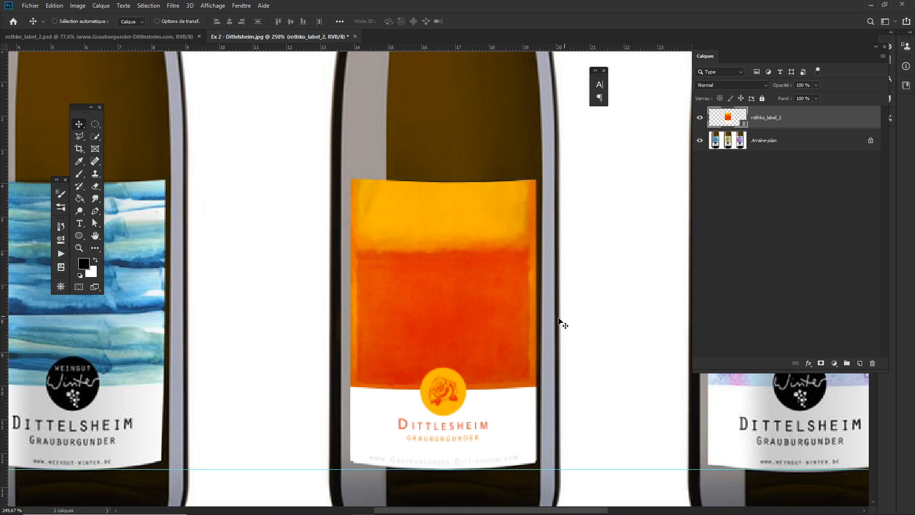
pyautogui.hotkey('ctrl', 't')
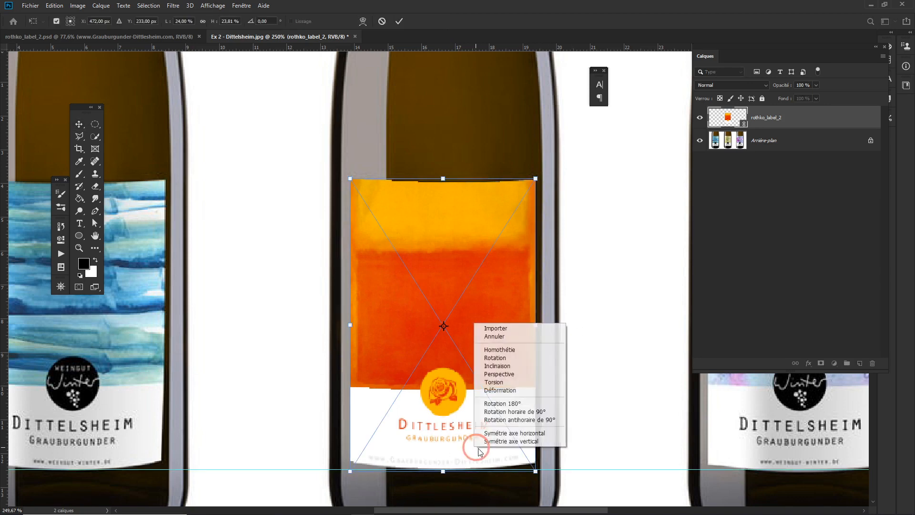
pyautogui.click(498, 390)
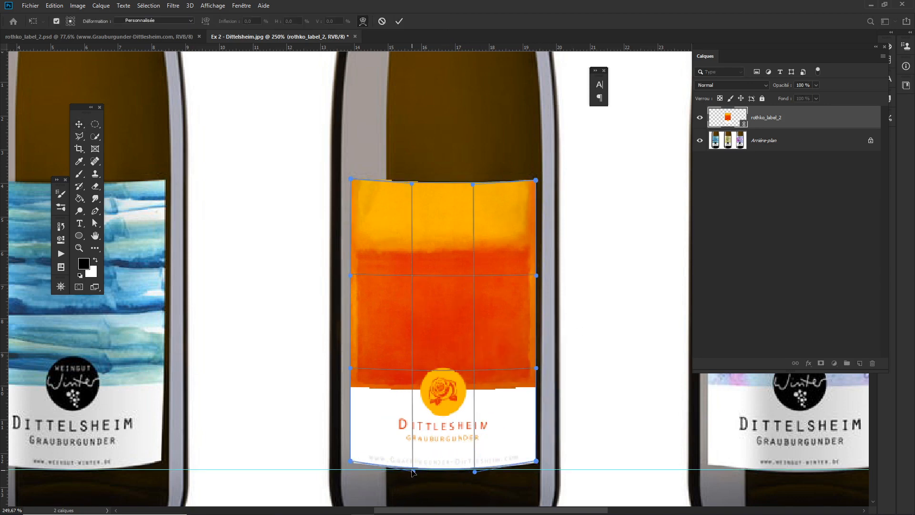
pyautogui.moveTo(413, 472); pyautogui.dragTo(414, 473)
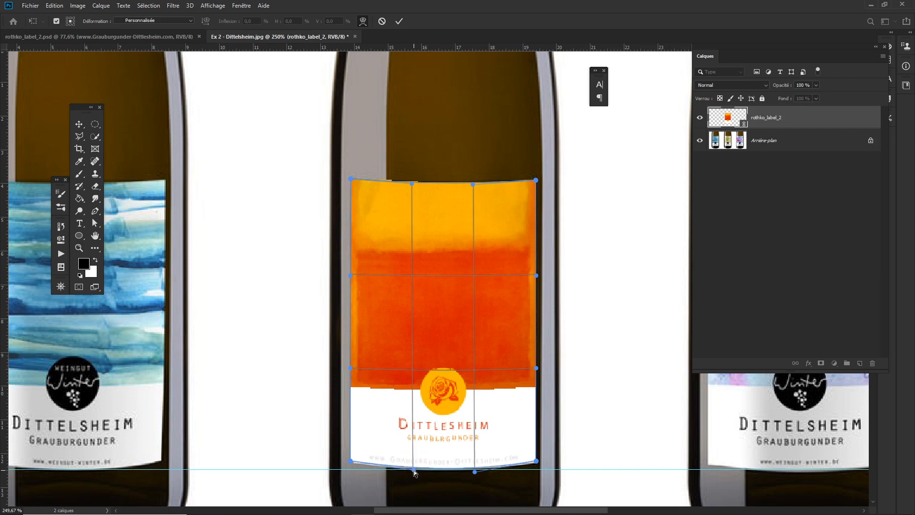
pyautogui.click(475, 473)
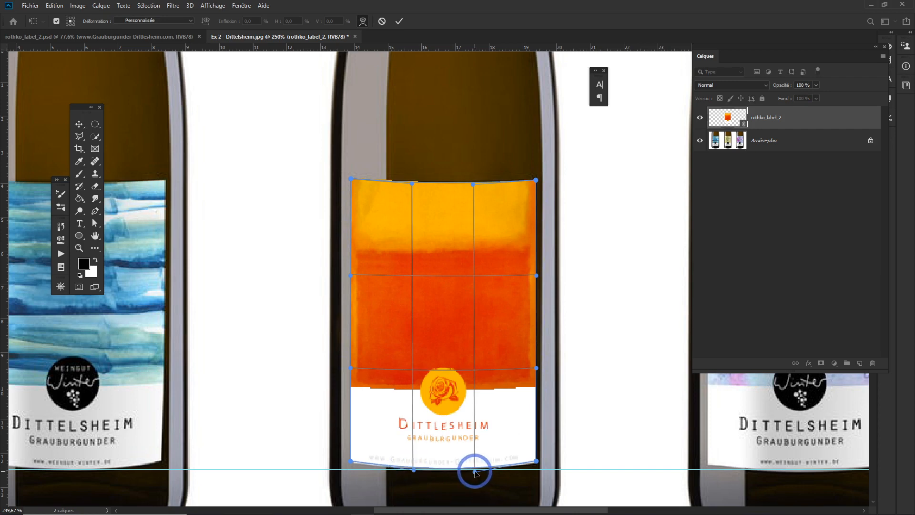
pyautogui.moveTo(475, 473); pyautogui.dragTo(475, 474)
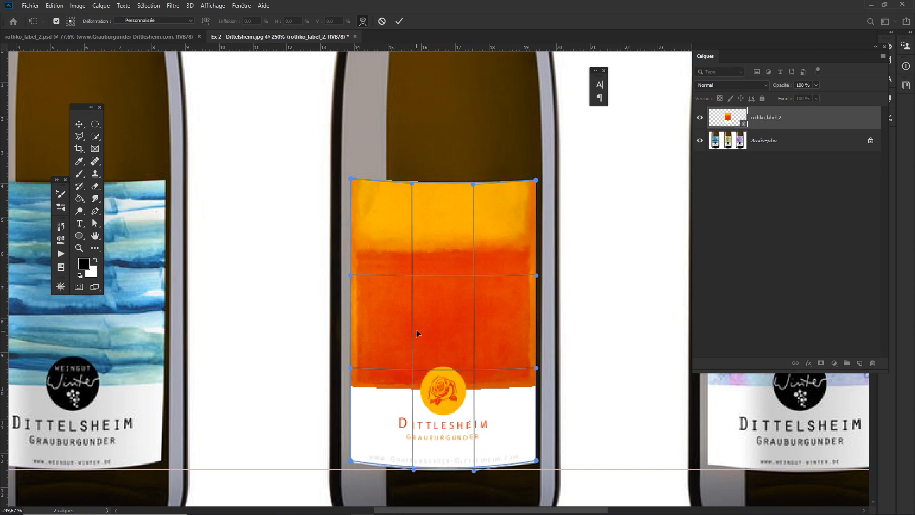
pyautogui.press('Return')
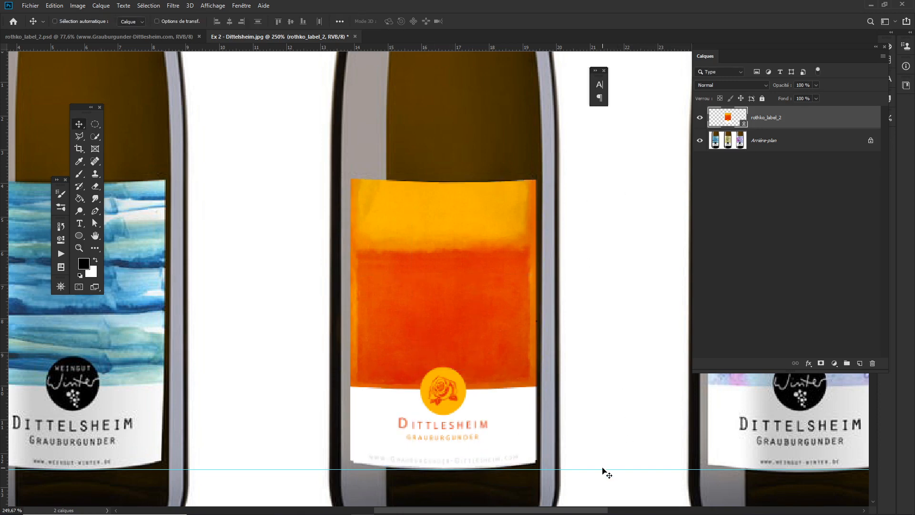
# - Remove the guide and zoom out to view all three bottles
pyautogui.moveTo(603, 470); pyautogui.dragTo(542, 48)
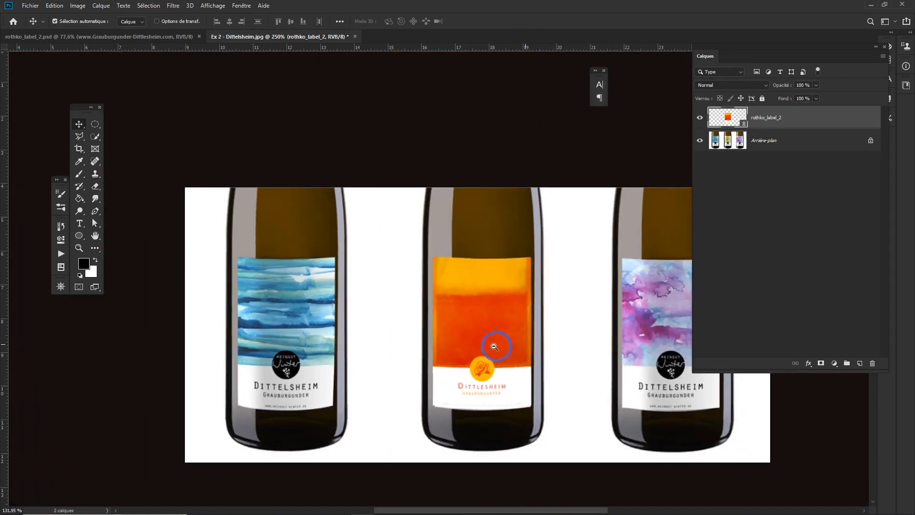
pyautogui.scroll(-5, 491, 339)
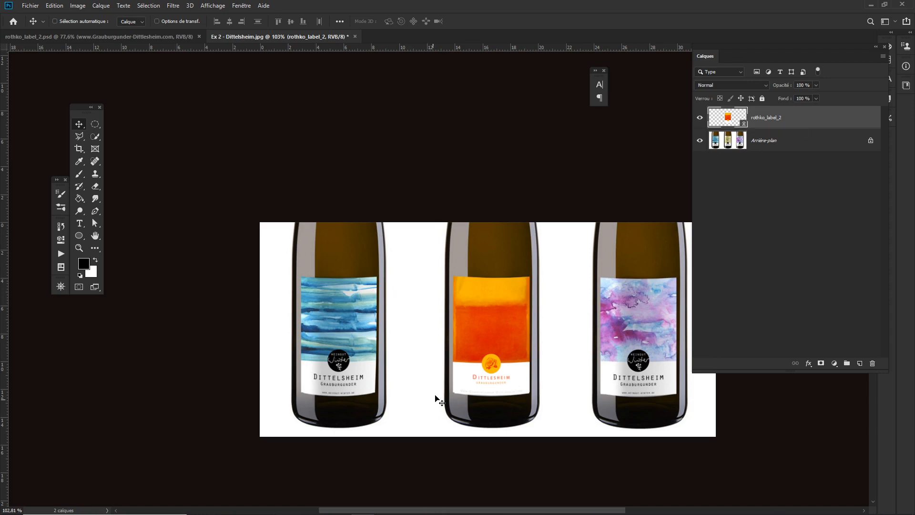
# - Zoom in on the middle label's lower edge and nudge the label layer down by one pixel
pyautogui.hotkey('ctrl', 'space')
pyautogui.moveTo(460, 386); pyautogui.dragTo(565, 411)
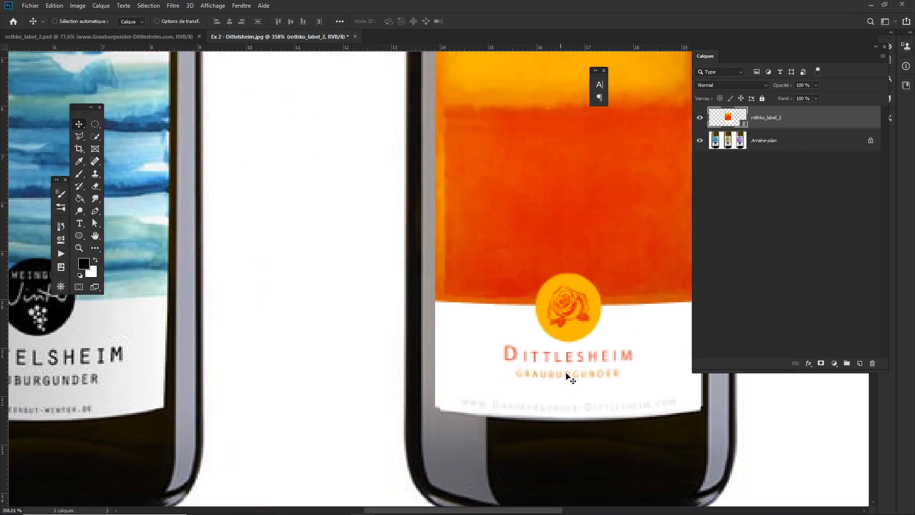
pyautogui.press('Down')
pyautogui.press('Down')
pyautogui.press('Up')
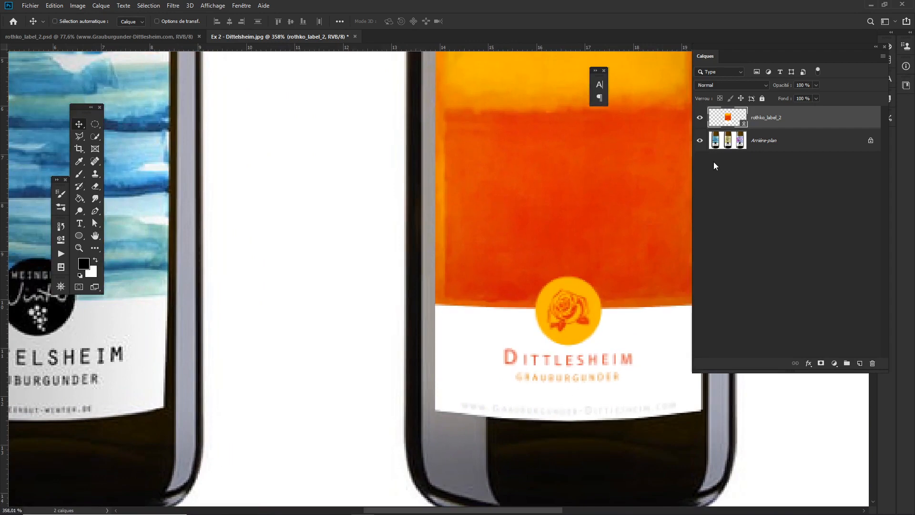
# - Stretch the label's top edge slightly upward with Free Transform and apply it
pyautogui.hotkey('ctrl', 'space')
pyautogui.moveTo(554, 245); pyautogui.dragTo(527, 245)
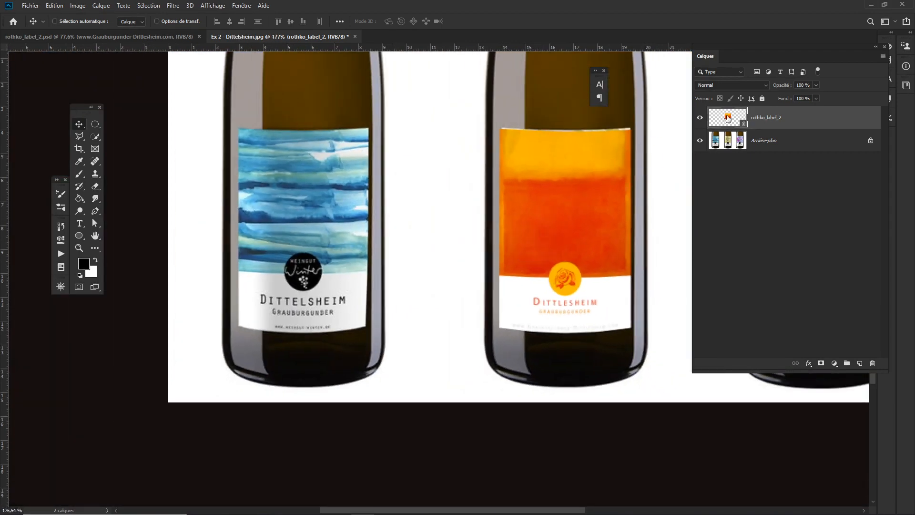
pyautogui.hotkey('ctrl', 't')
pyautogui.moveTo(565, 128); pyautogui.dragTo(565, 126)
pyautogui.press('Return')
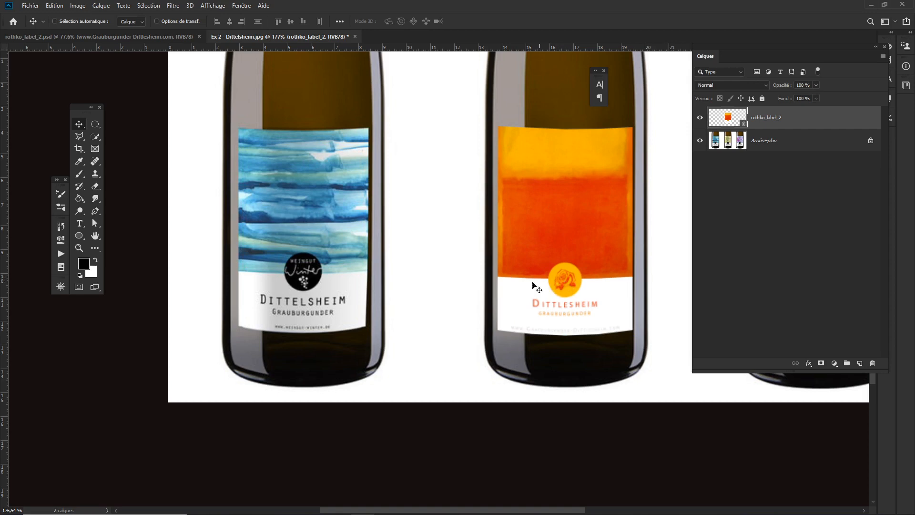
# - Open the label smart object for editing in rothko_label_2.psd
pyautogui.scroll(-5, 500, 312)
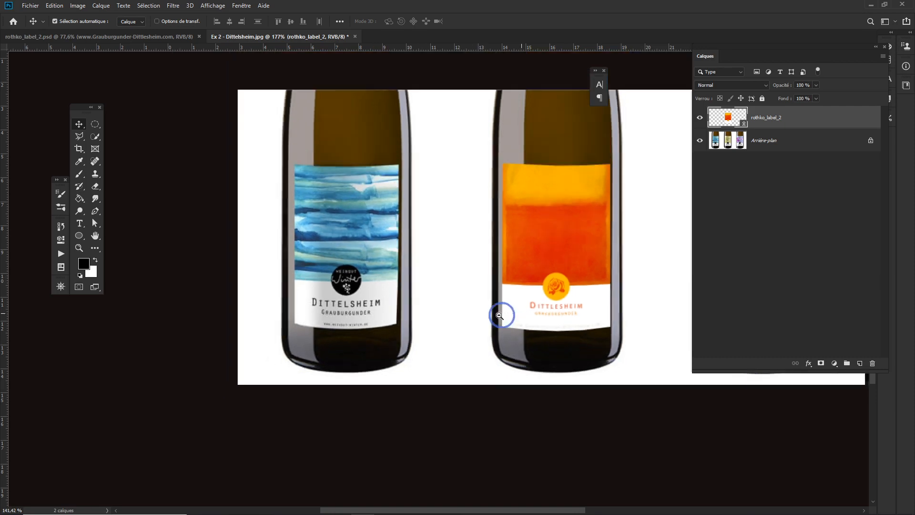
pyautogui.moveTo(575, 303); pyautogui.dragTo(512, 306)
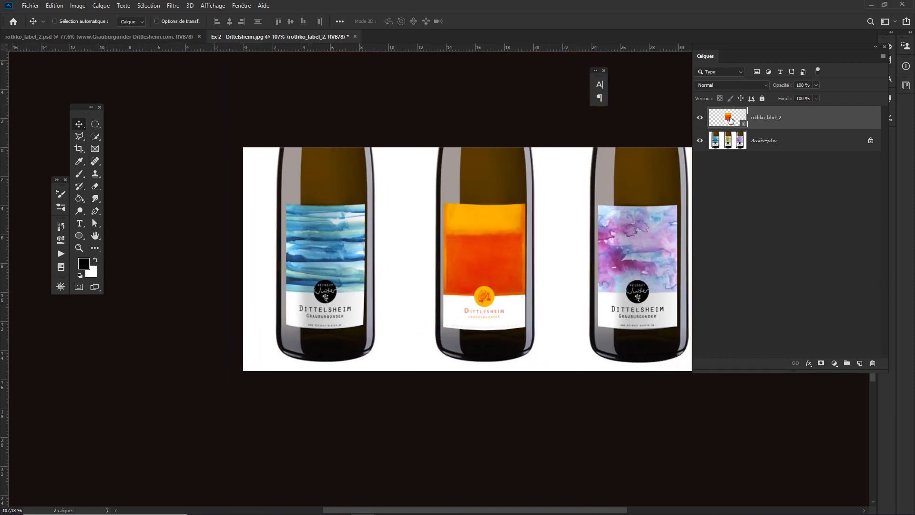
pyautogui.doubleClick(731, 120)
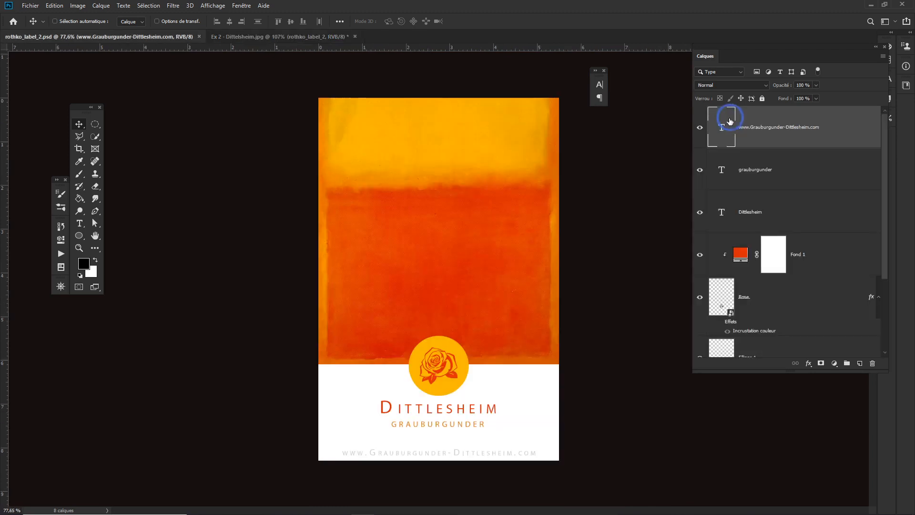
# - Scale the yellow Ellipse 1 circle up to about 124% with Free Transform
pyautogui.scroll(-2, 756, 237)
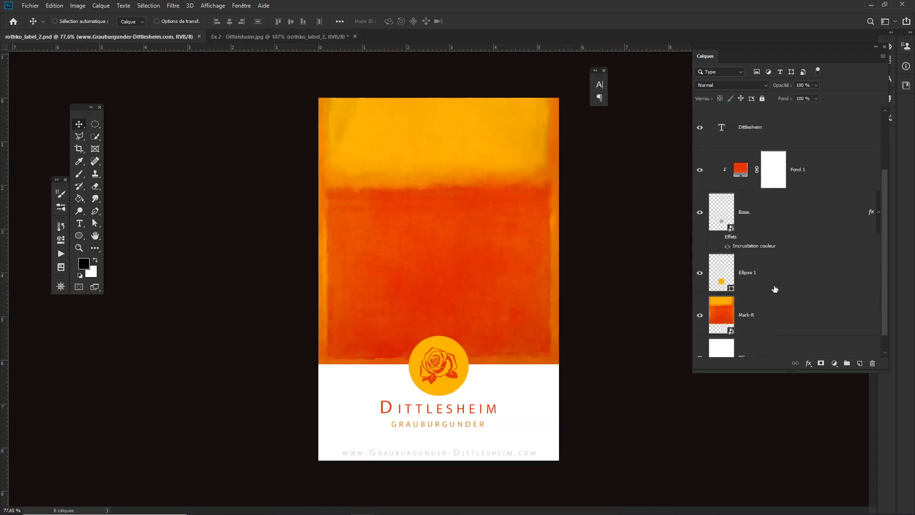
pyautogui.click(722, 270)
pyautogui.hotkey('ctrl', 't')
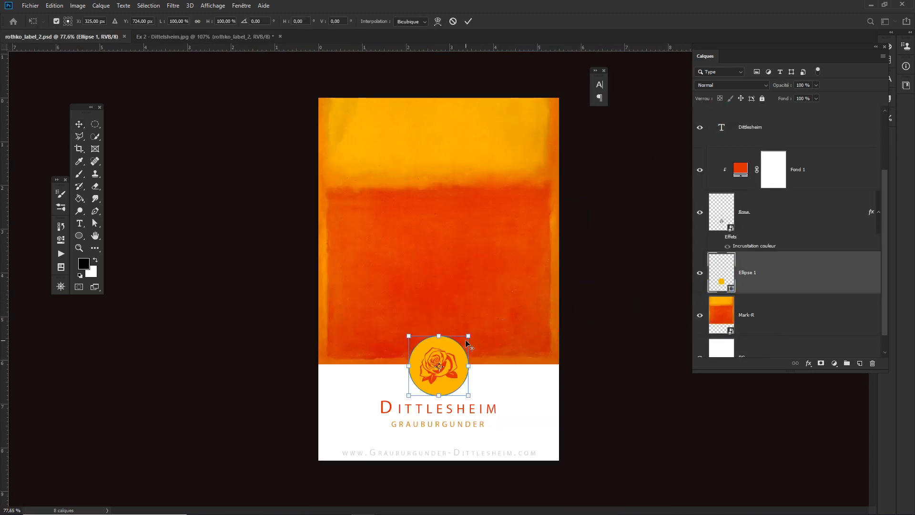
pyautogui.moveTo(469, 335); pyautogui.dragTo(477, 330)
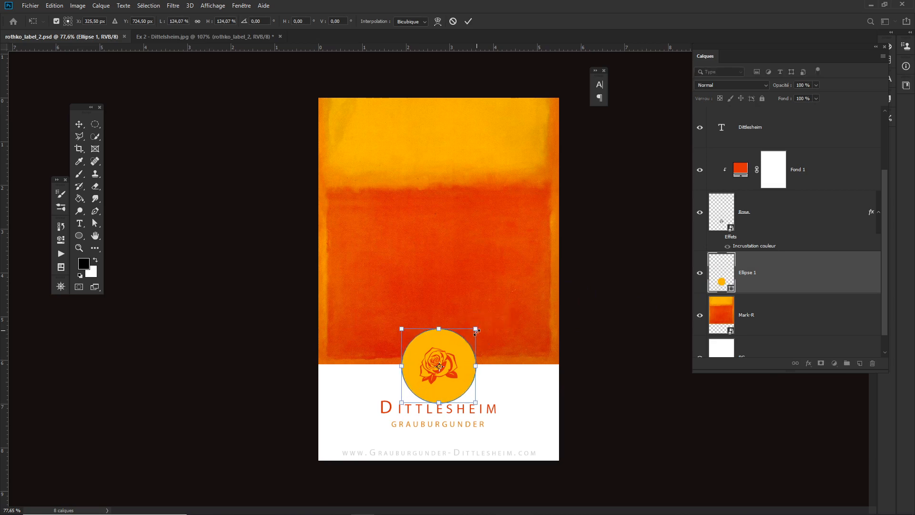
pyautogui.press('Return')
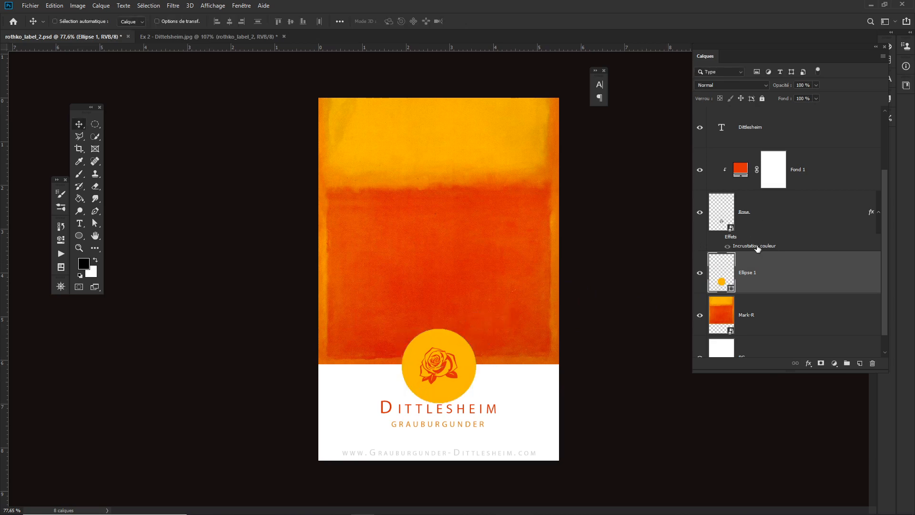
# - Move the rose layer upward to center it within the circle
pyautogui.keyDown('ctrl'); pyautogui.click(762, 210); pyautogui.keyUp('ctrl')
pyautogui.moveTo(471, 376); pyautogui.dragTo(475, 373)
pyautogui.press('Up')
pyautogui.press('Up')
pyautogui.press('Up')
pyautogui.press('Up')
pyautogui.press('Up')
pyautogui.press('Up')
pyautogui.press('Up')
pyautogui.press('Up')
pyautogui.press('Up')
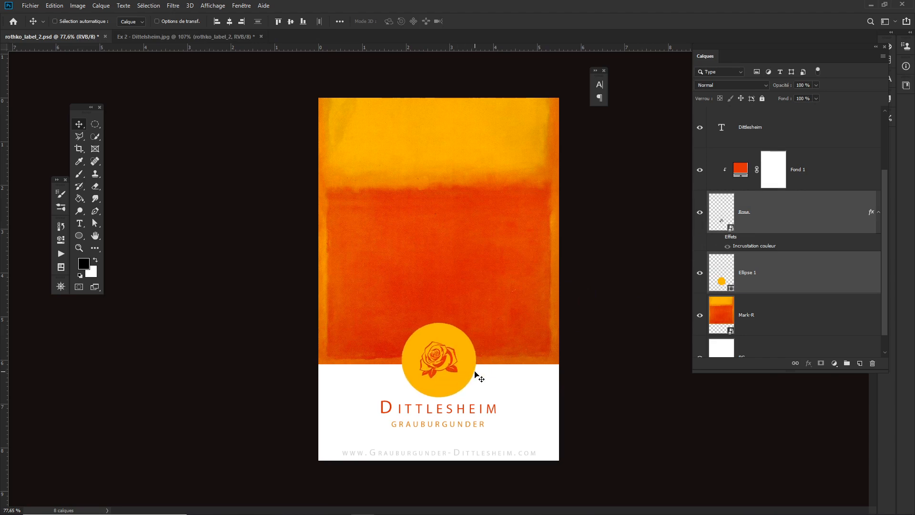
pyautogui.press('Up')
pyautogui.press('Up')
pyautogui.press('Up')
pyautogui.press('Up')
# - Enlarge the rose slightly with Free Transform, to about 1.16 × 1.13 cm
pyautogui.click(712, 218)
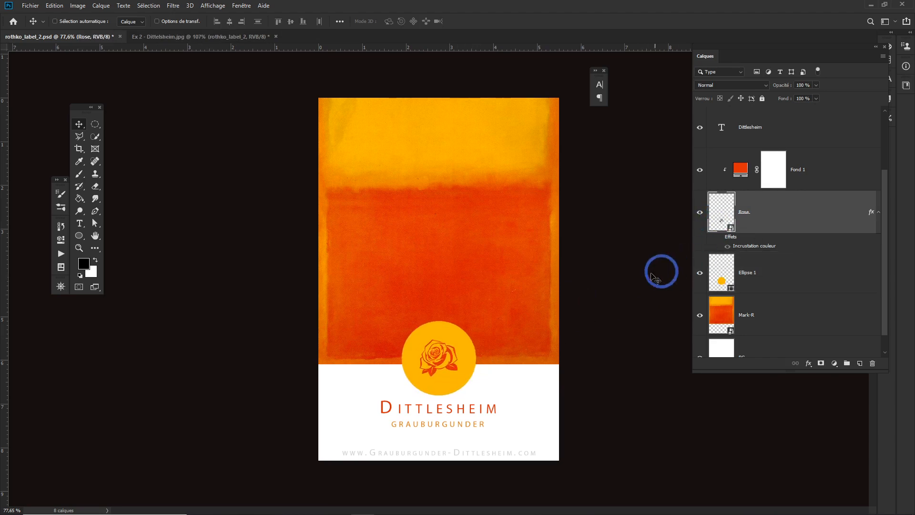
pyautogui.hotkey('ctrl', 't')
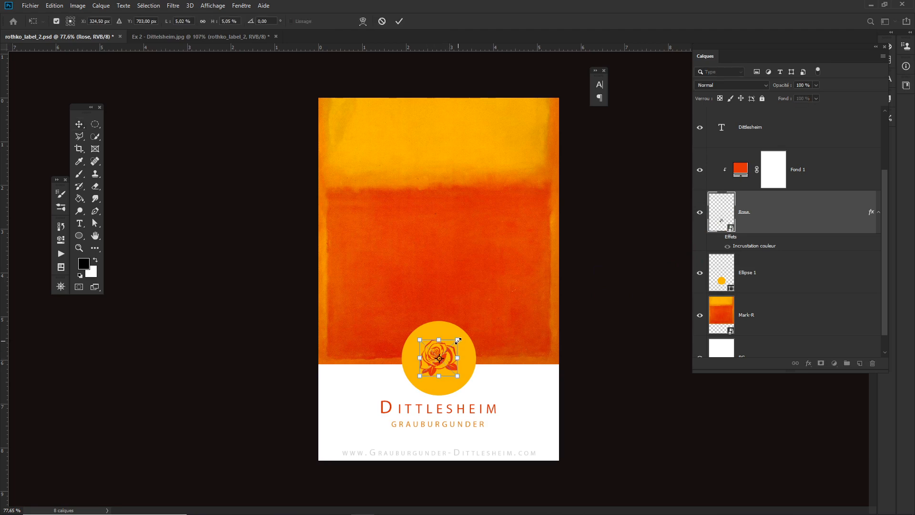
pyautogui.moveTo(458, 340); pyautogui.dragTo(464, 335)
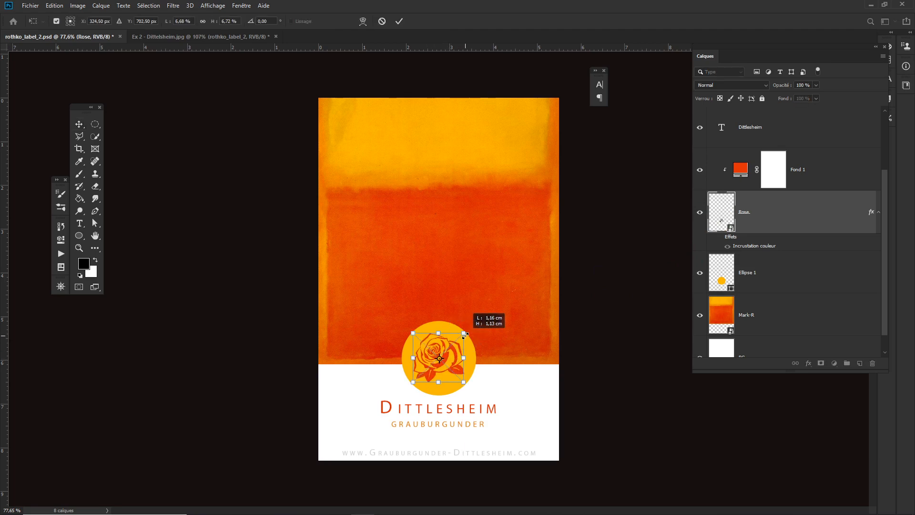
pyautogui.press('Return')
# - Change the Fond 1 fill color of the rose to white
pyautogui.doubleClick(739, 169)
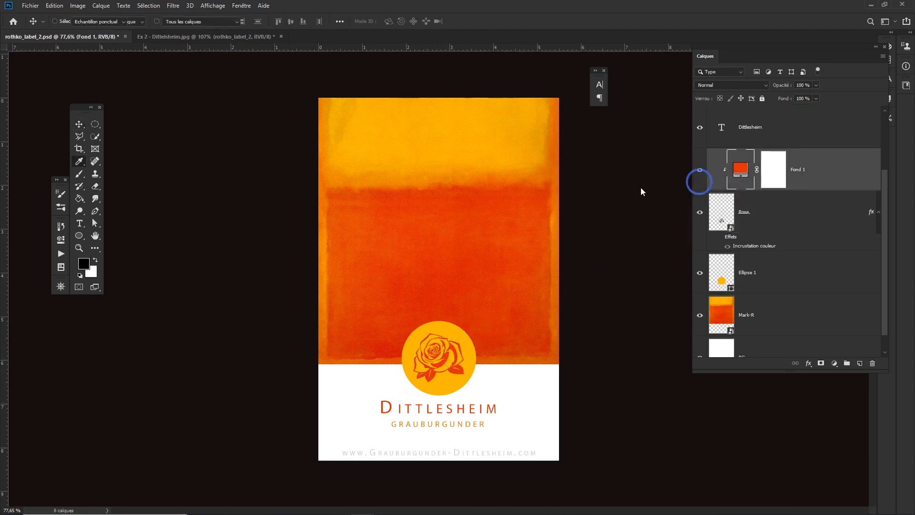
pyautogui.click(534, 153)
pyautogui.click(768, 151)
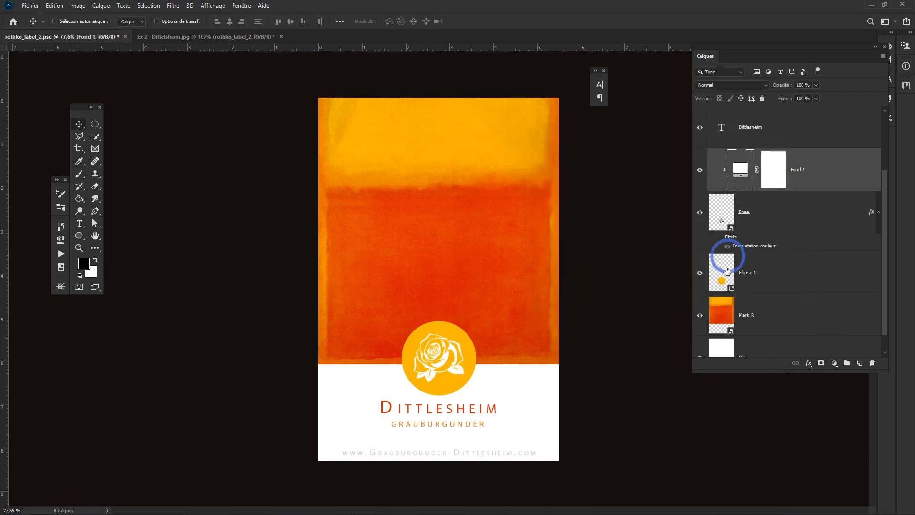
# - Change the Ellipse 1 circle's fill color to near-black 1b1a17
pyautogui.click(715, 282)
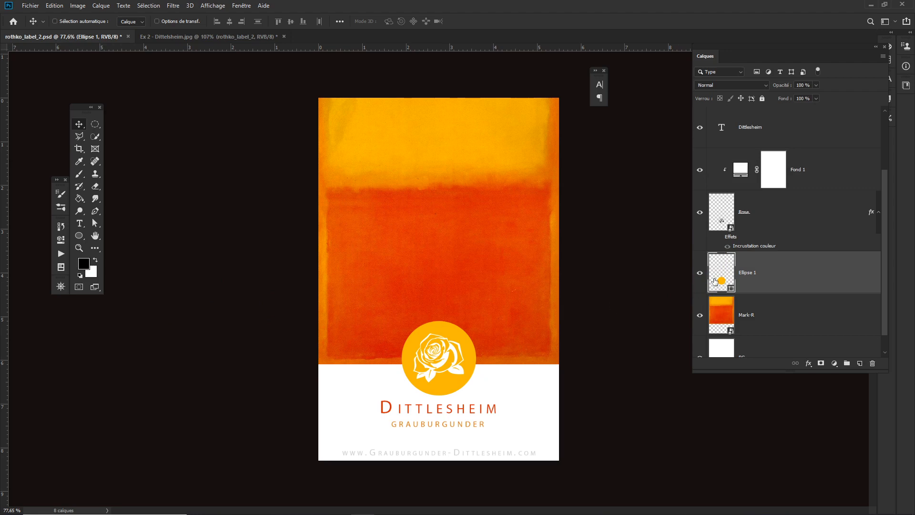
pyautogui.doubleClick(720, 281)
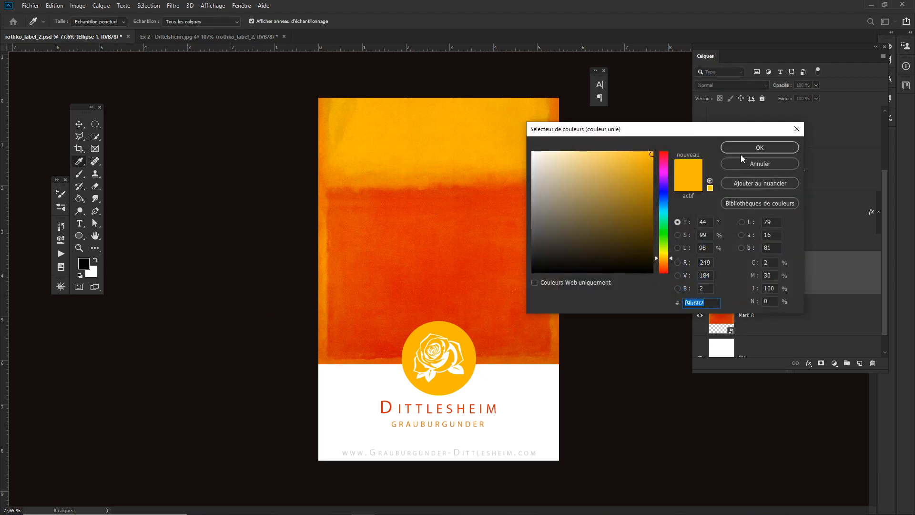
pyautogui.click(758, 164)
pyautogui.doubleClick(715, 285)
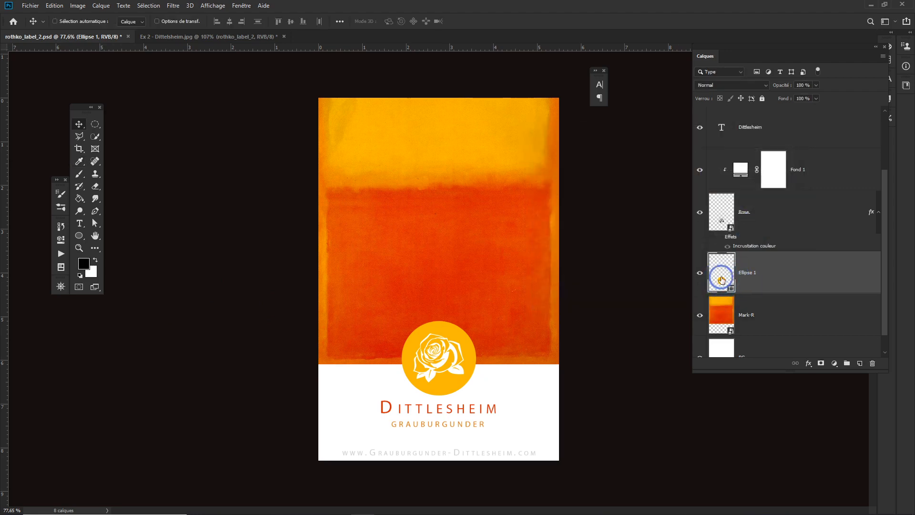
pyautogui.click(533, 271)
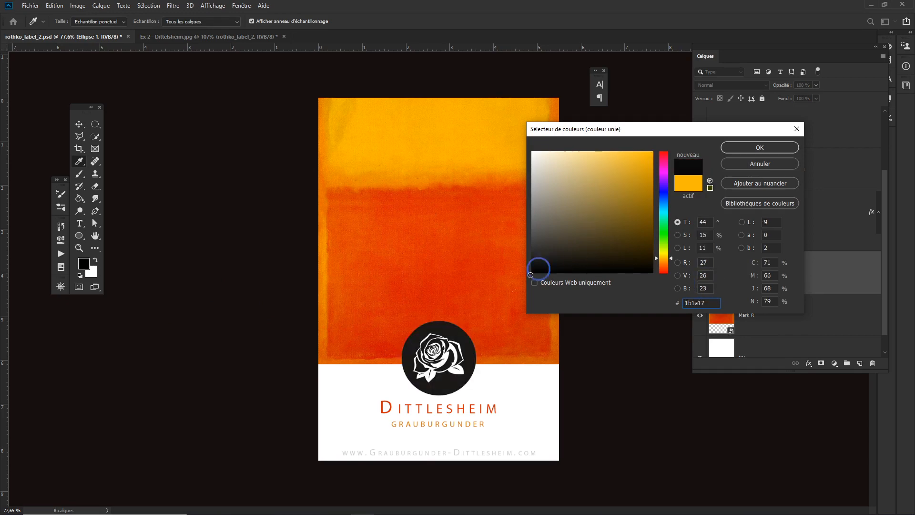
pyautogui.click(730, 146)
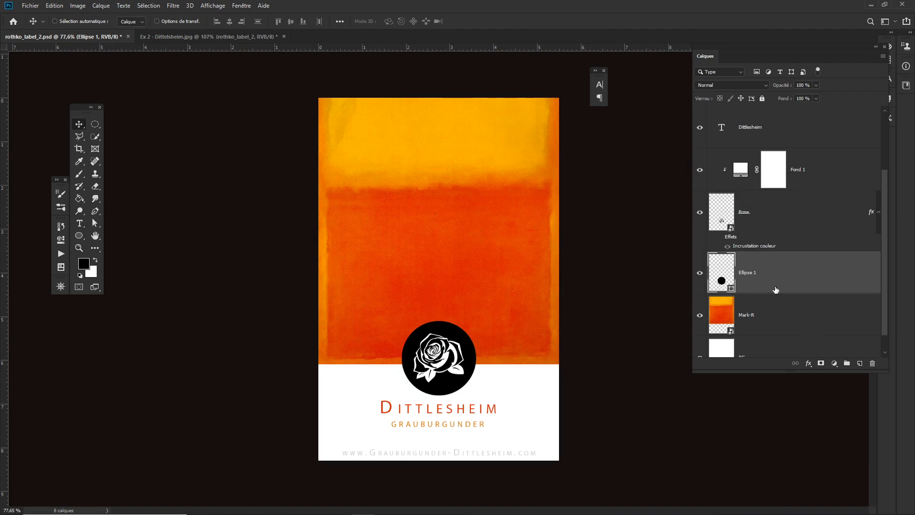
# - Set the Dittlesheim title text color to black
pyautogui.scroll(2, 782, 235)
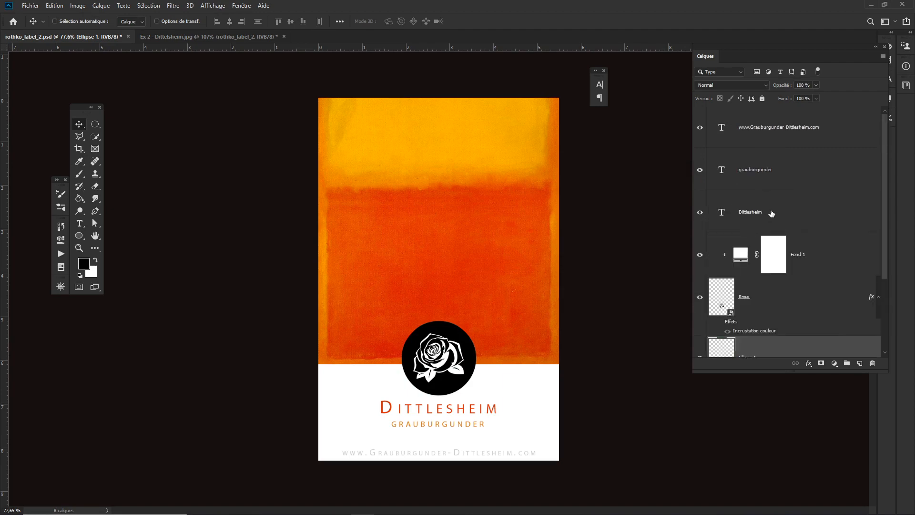
pyautogui.doubleClick(722, 213)
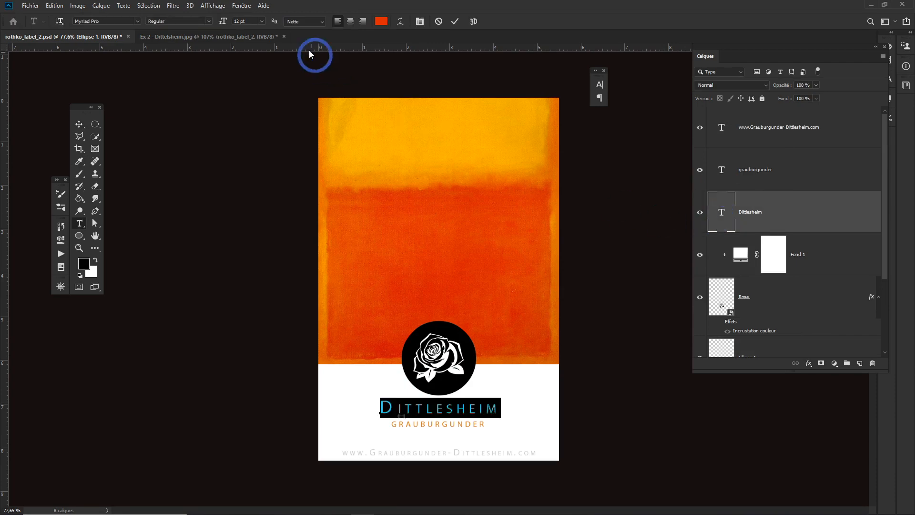
pyautogui.click(381, 21)
pyautogui.click(541, 253)
pyautogui.click(734, 147)
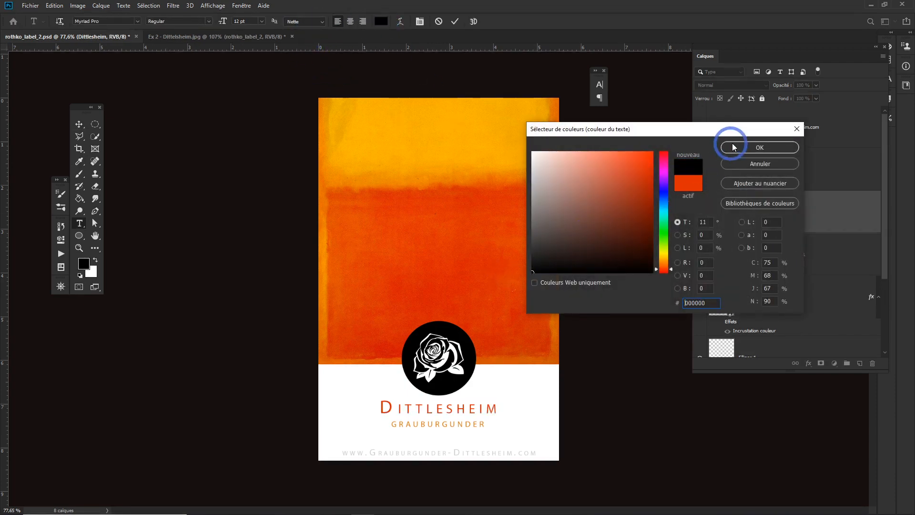
# - Set the grauburgunder subtitle text color to black and commit the text edit
pyautogui.click(737, 216)
pyautogui.doubleClick(721, 170)
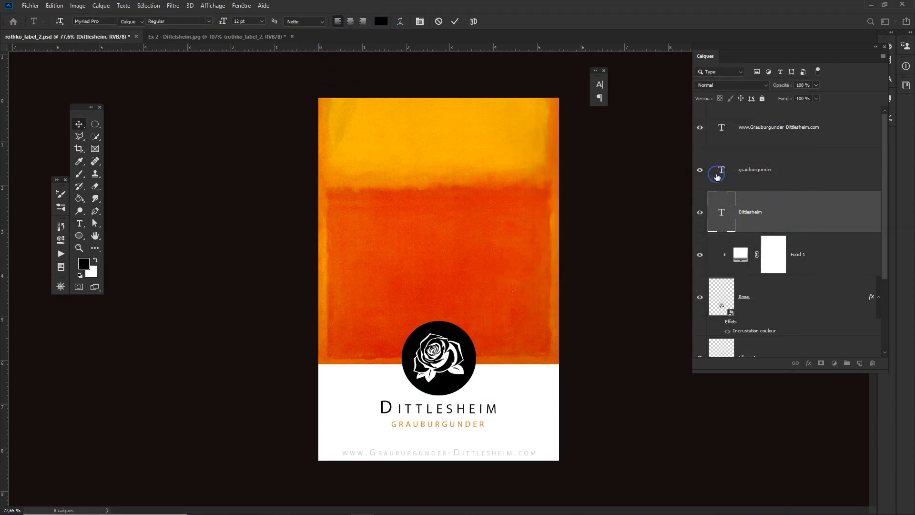
pyautogui.click(382, 21)
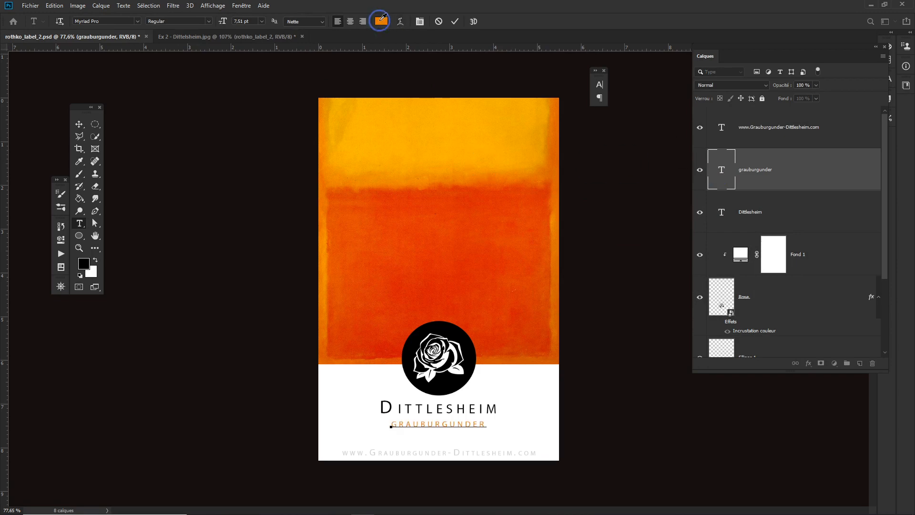
pyautogui.moveTo(552, 256); pyautogui.dragTo(532, 271)
pyautogui.click(747, 147)
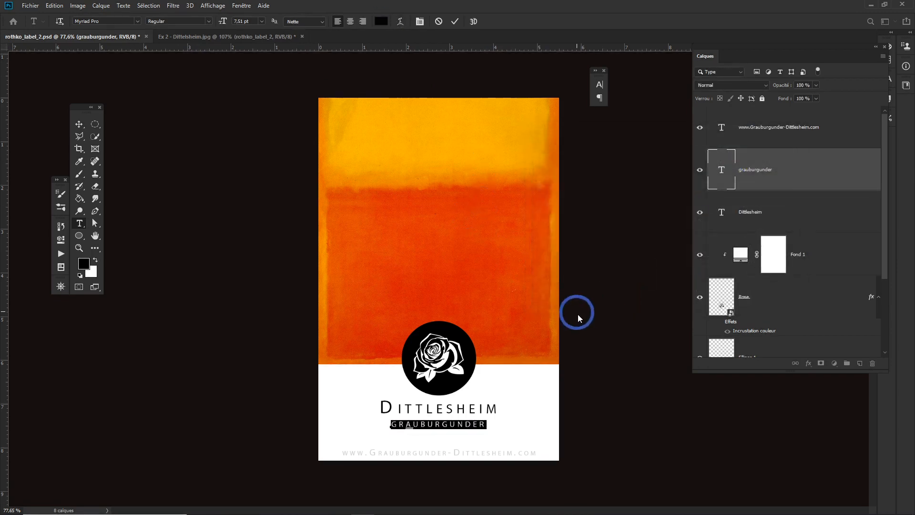
pyautogui.hotkey('ctrl', 'Return')
# - Save and close the label smart object to update the bottle mockup
pyautogui.press('v')
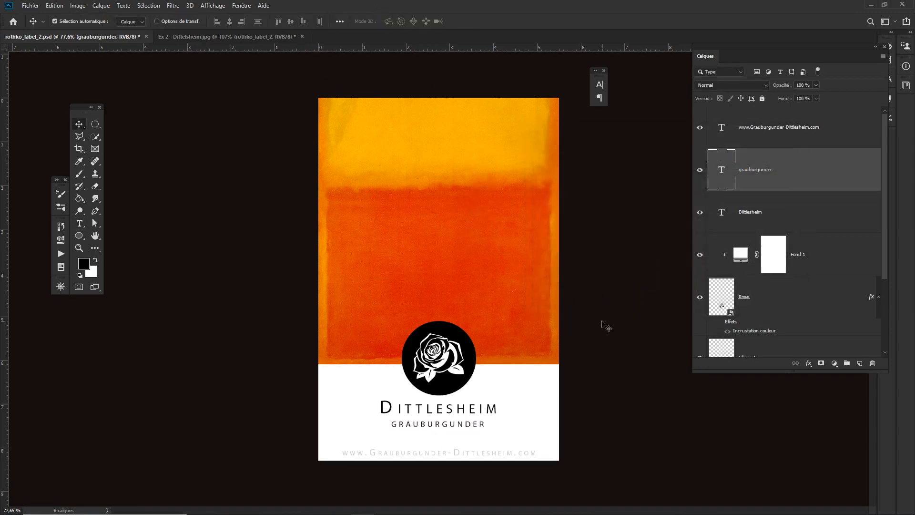
pyautogui.hotkey('ctrl', 's')
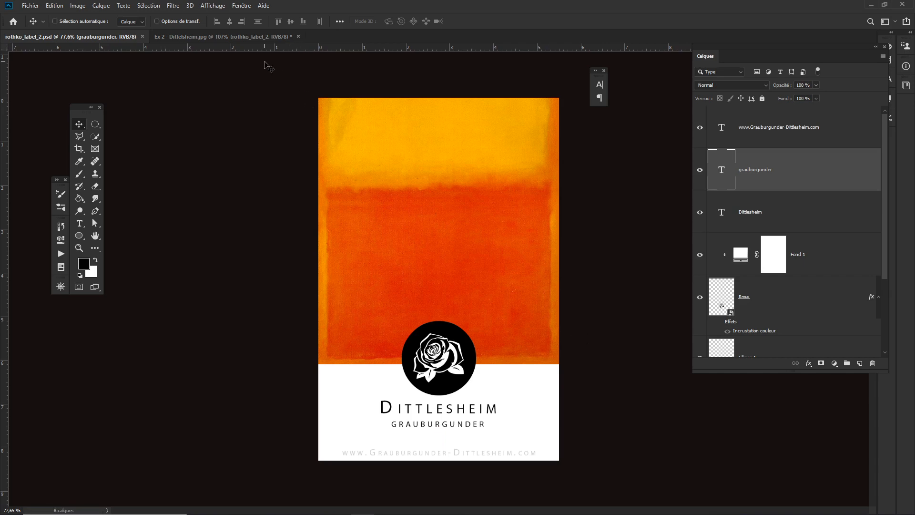
pyautogui.hotkey('ctrl', 'w')
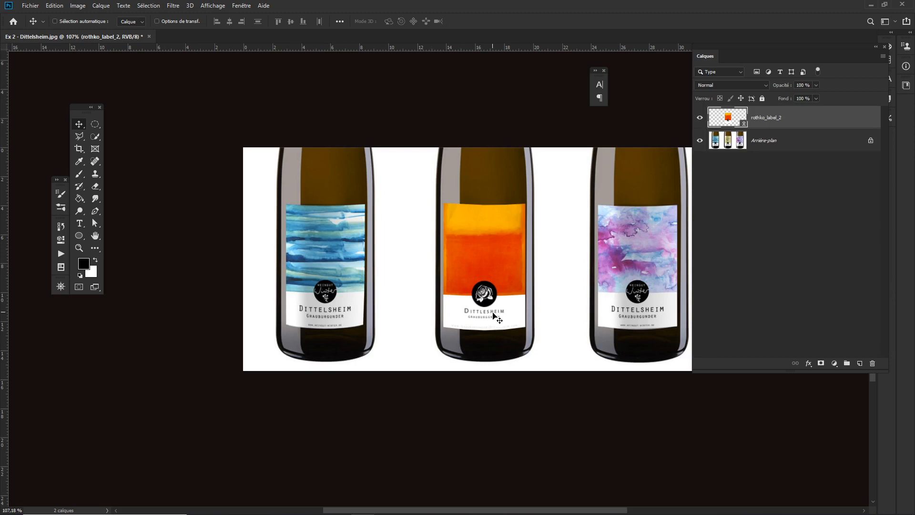
# - Hide the panels and switch to full-screen mode to review the finished bottle mockup
pyautogui.press('Tab')
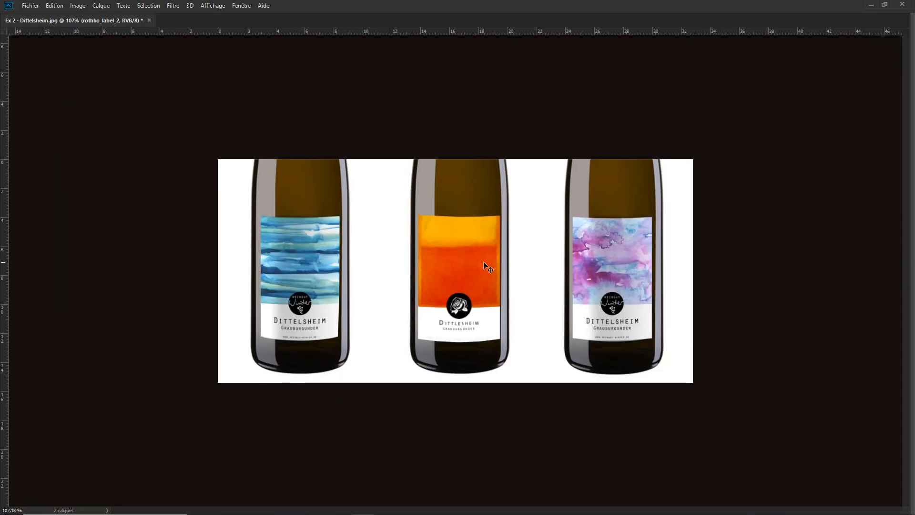
pyautogui.press('f')
pyautogui.press('f')
pyautogui.press('f')
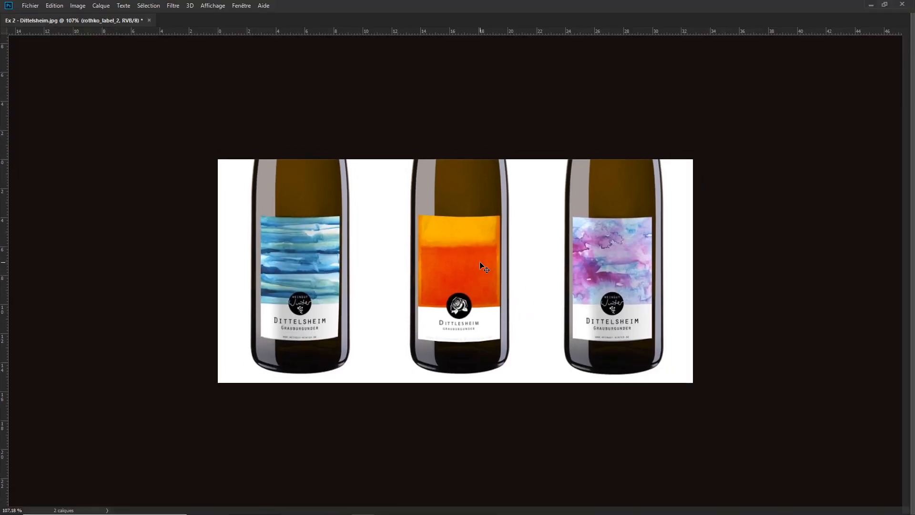
pyautogui.press('f')
pyautogui.press('f')
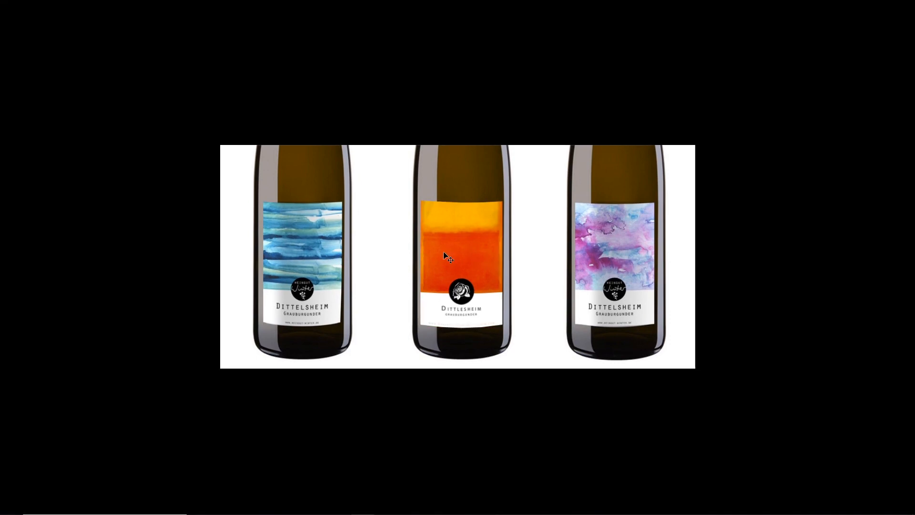
pyautogui.moveTo(412, 248); pyautogui.dragTo(435, 257)
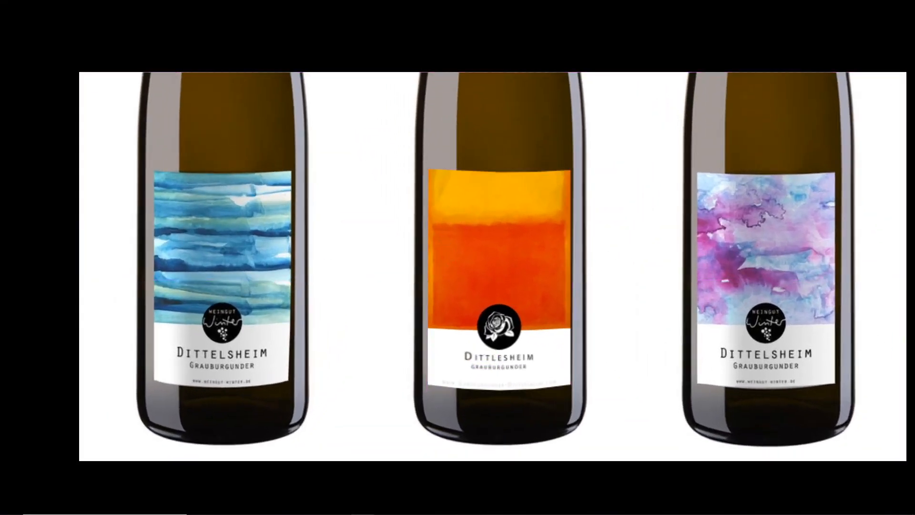